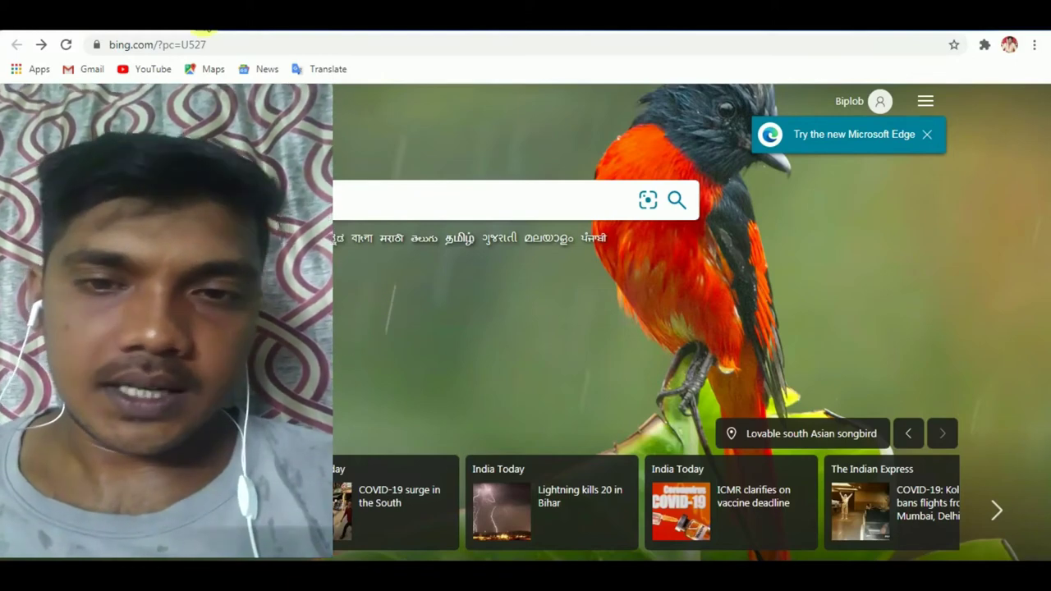
Open habsell.in/wp-admin/ in a new browser tab
click(205, 34)
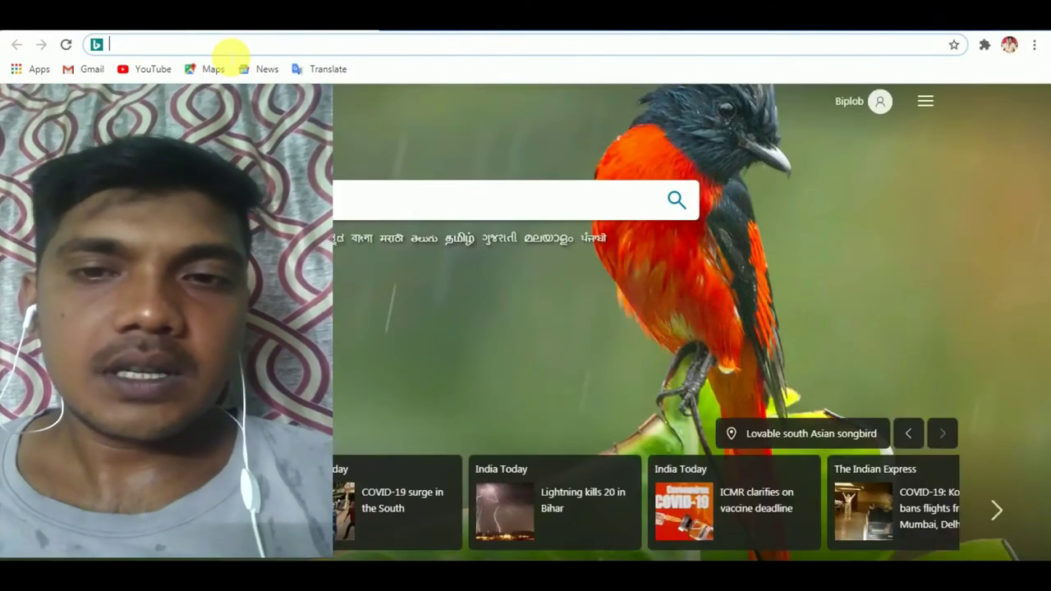
text(ha)
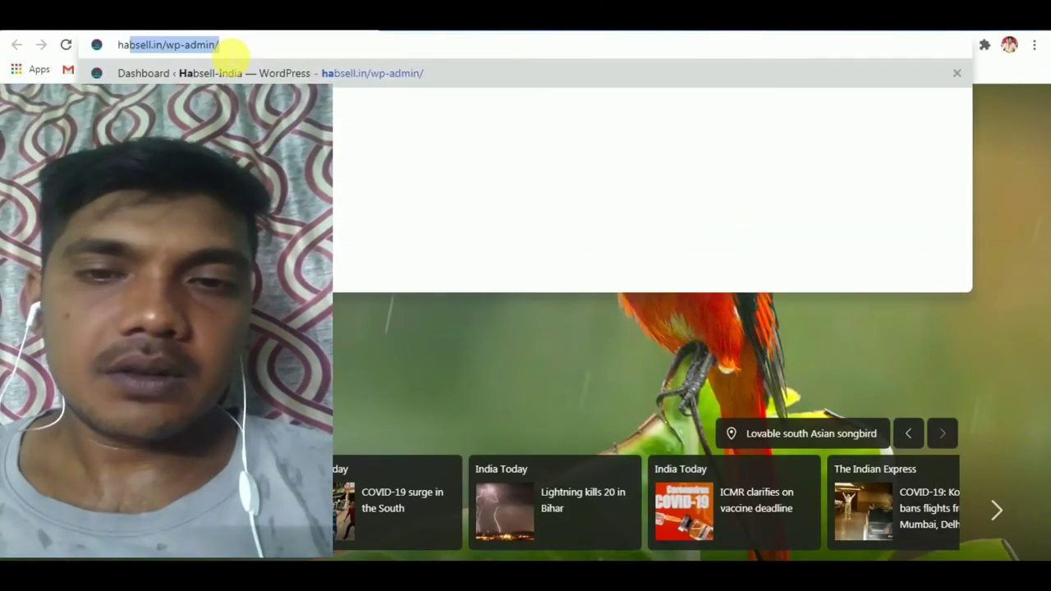
key(Return)
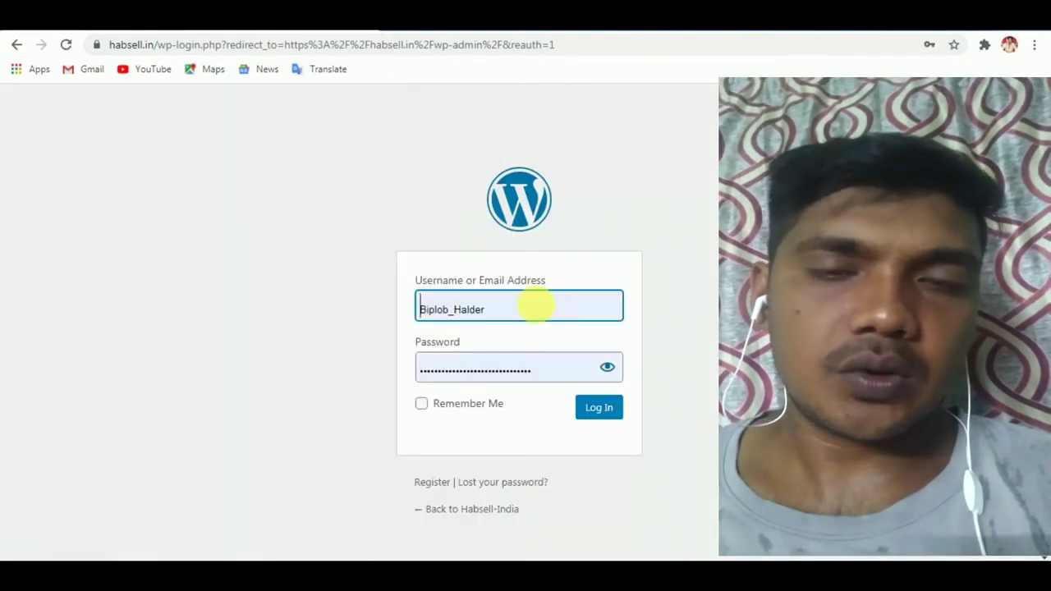
Log in to the WordPress site with the prefilled username and saved password
click(533, 305)
click(522, 359)
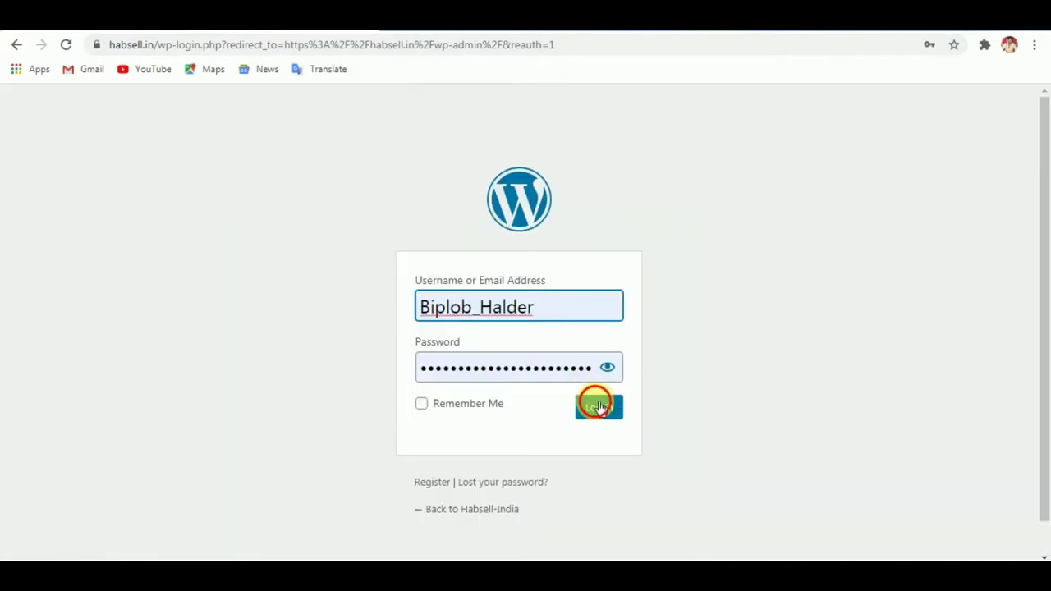
click(598, 407)
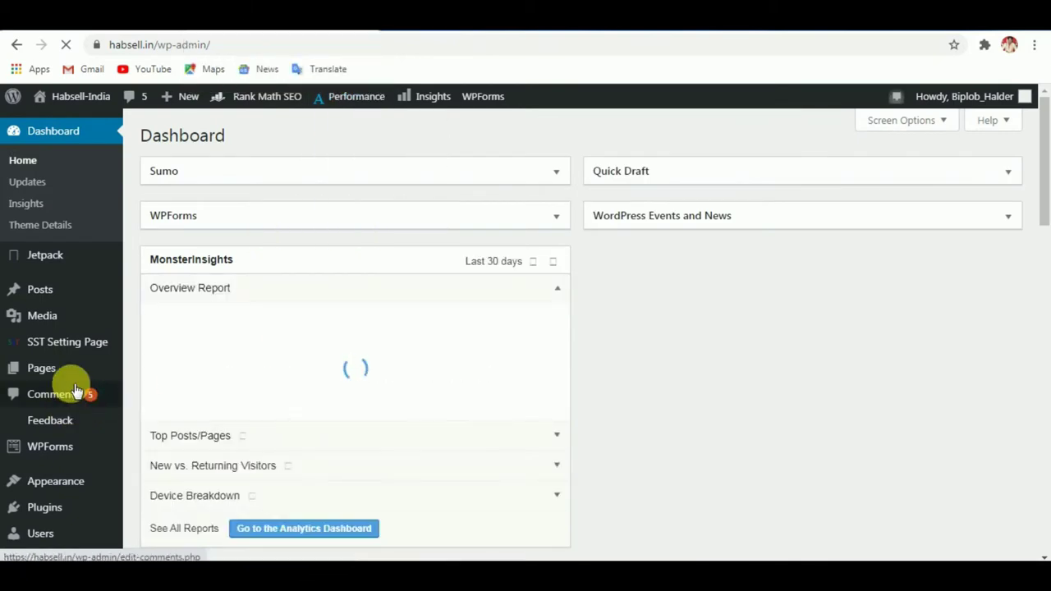
Open the SST Setting Page from the WordPress dashboard and launch its Free Plagiarism Checker
scroll(353, 337, down, 3)
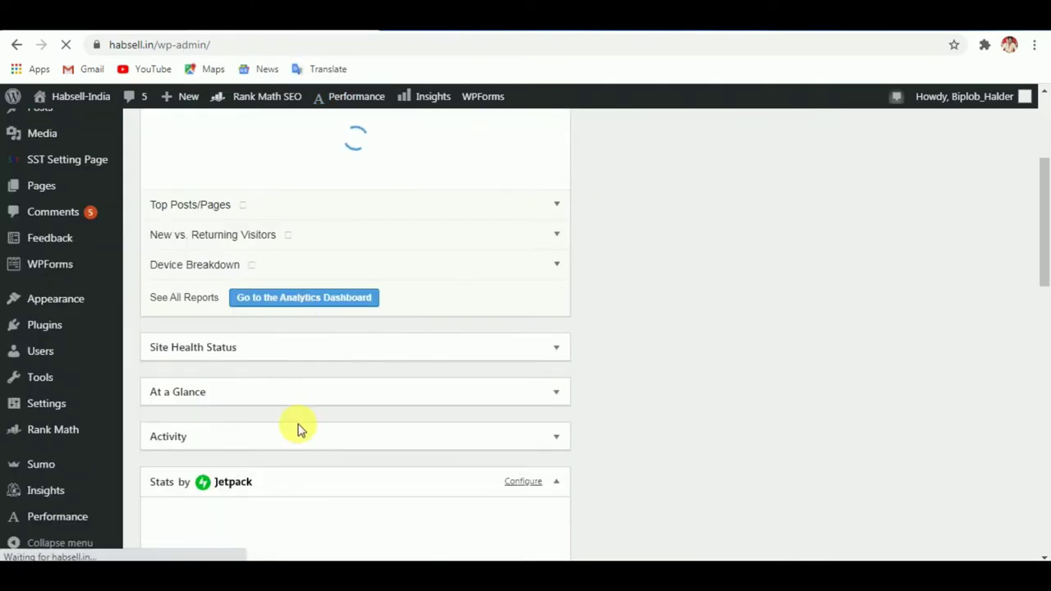
scroll(304, 364, up, 3)
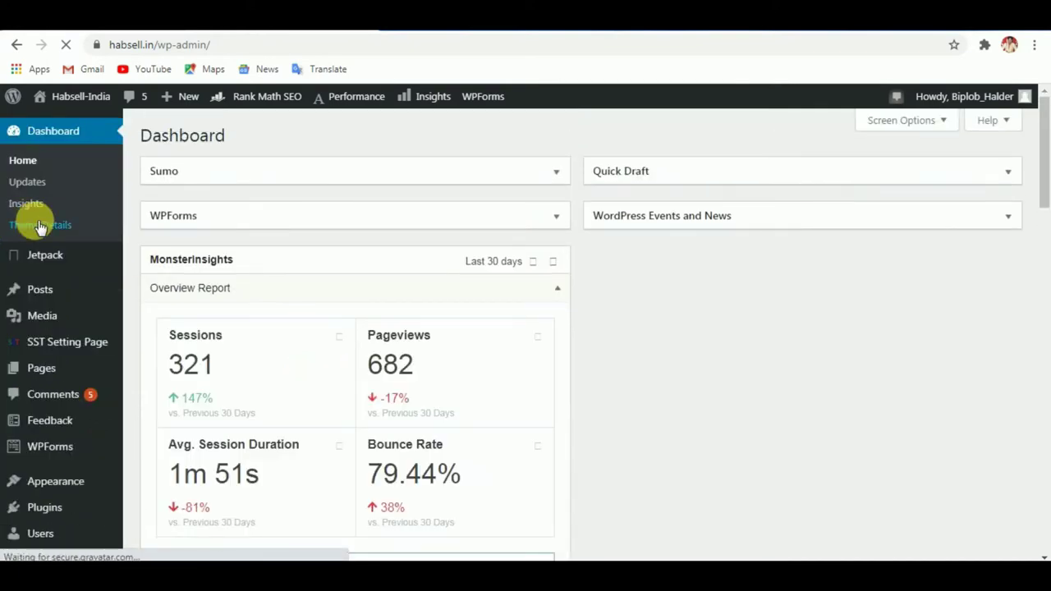
click(82, 351)
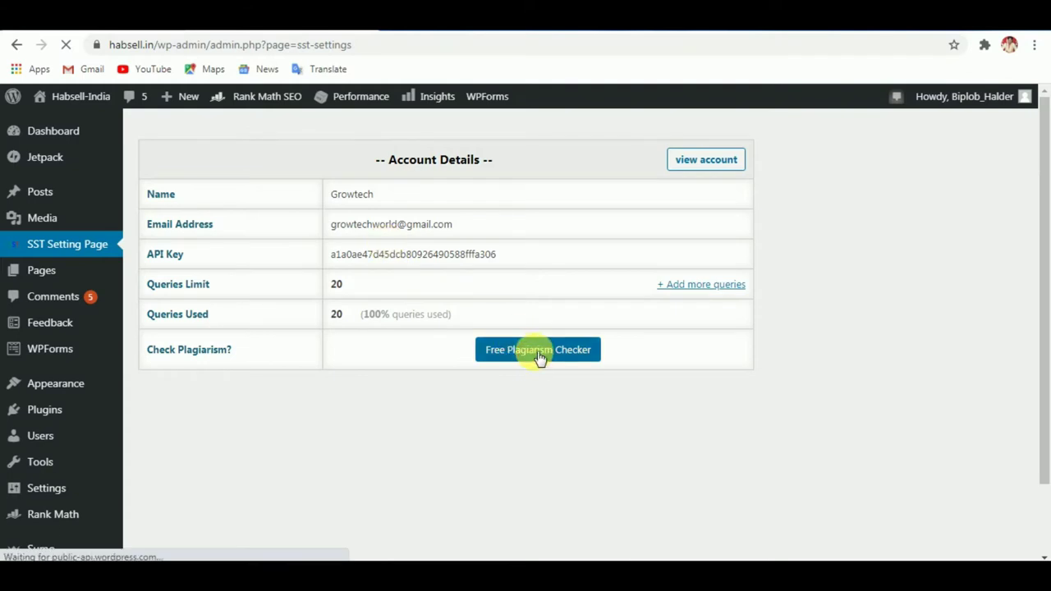
click(538, 353)
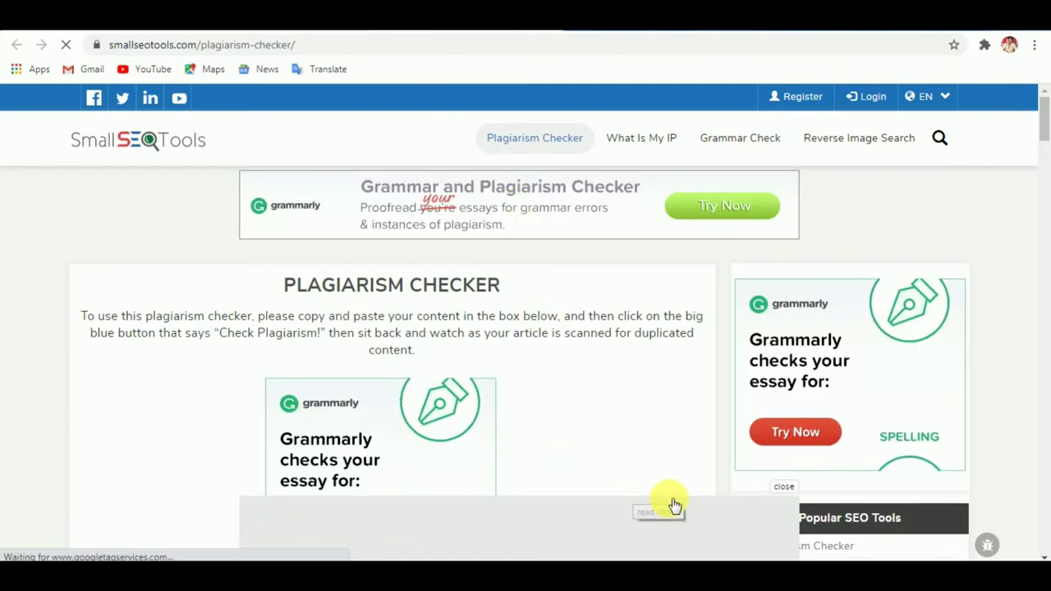
Examine the plagiarism checker's text box, document upload and URL options, and dismiss the Grammarly pop-up
scroll(673, 443, down, 1)
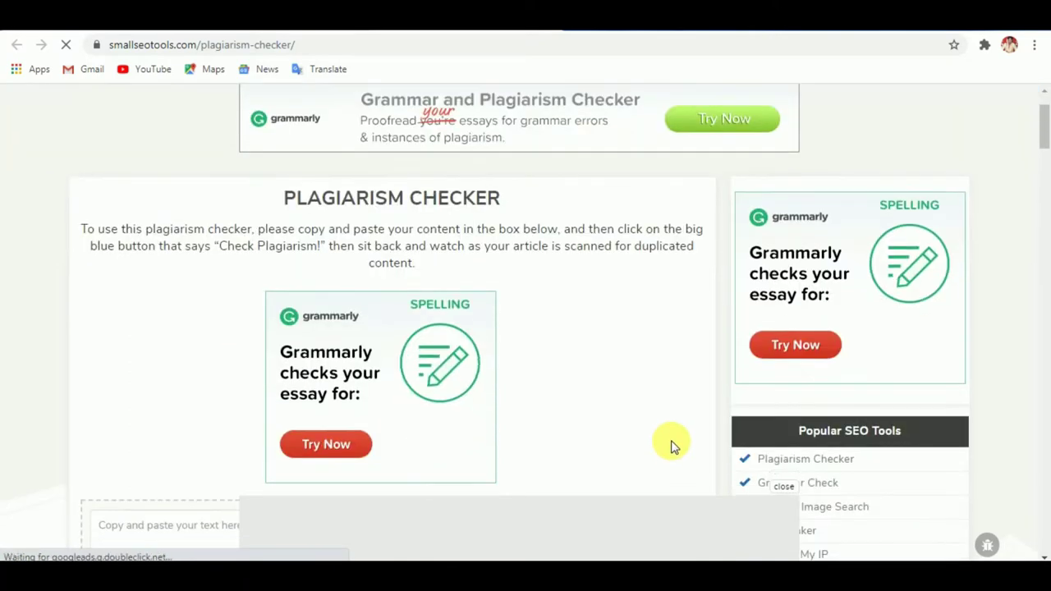
scroll(573, 479, down, 3)
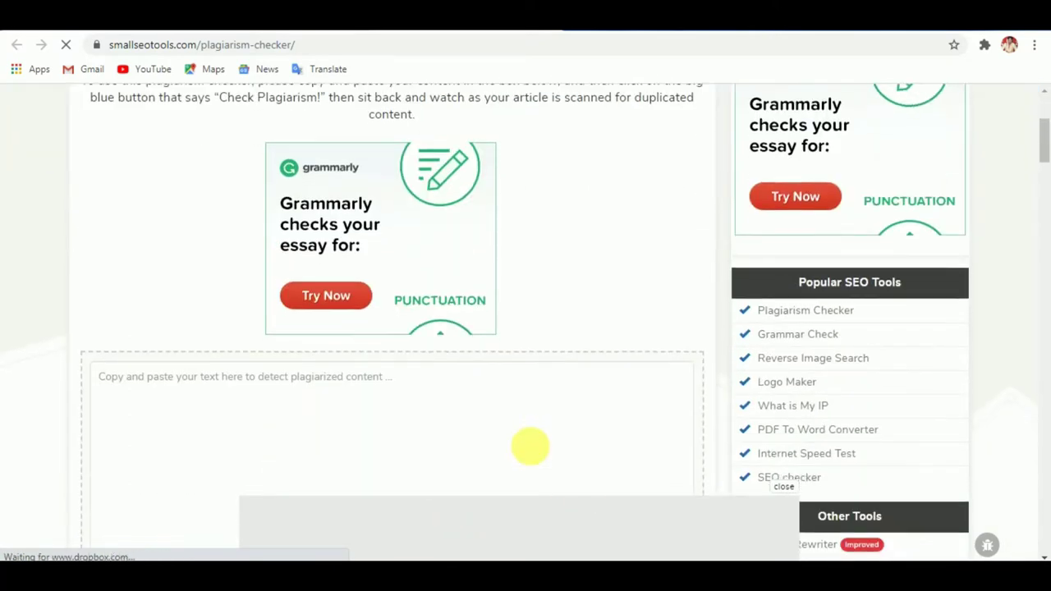
scroll(534, 452, down, 1)
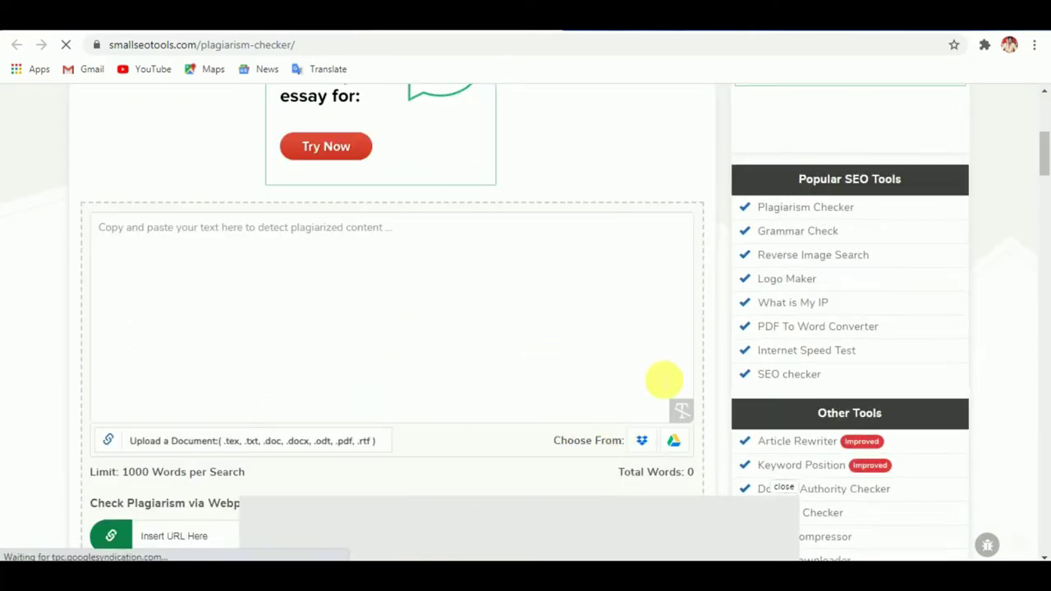
scroll(426, 355, down, 2)
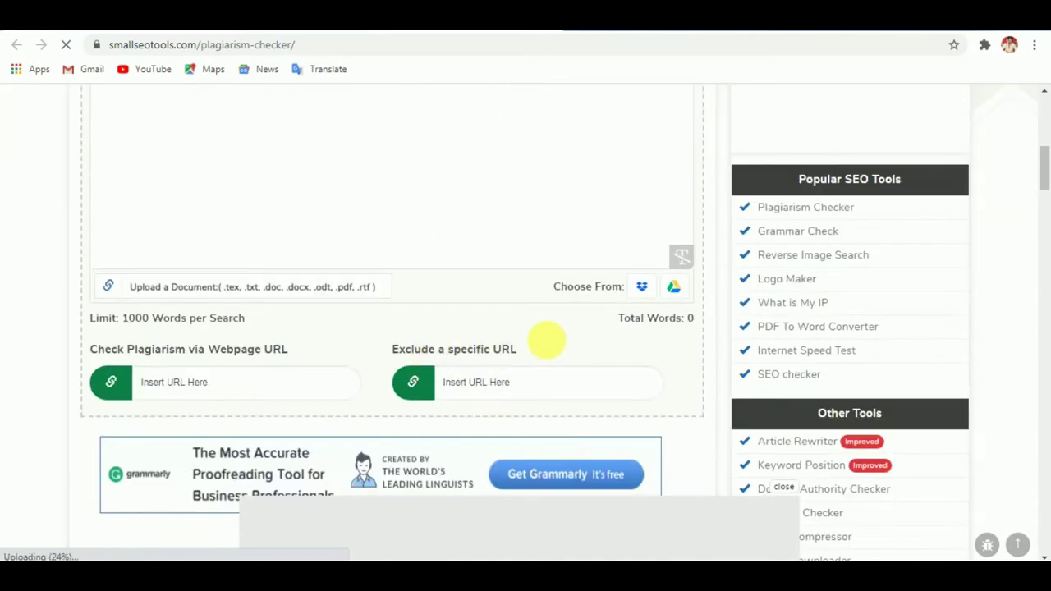
scroll(548, 345, up, 1)
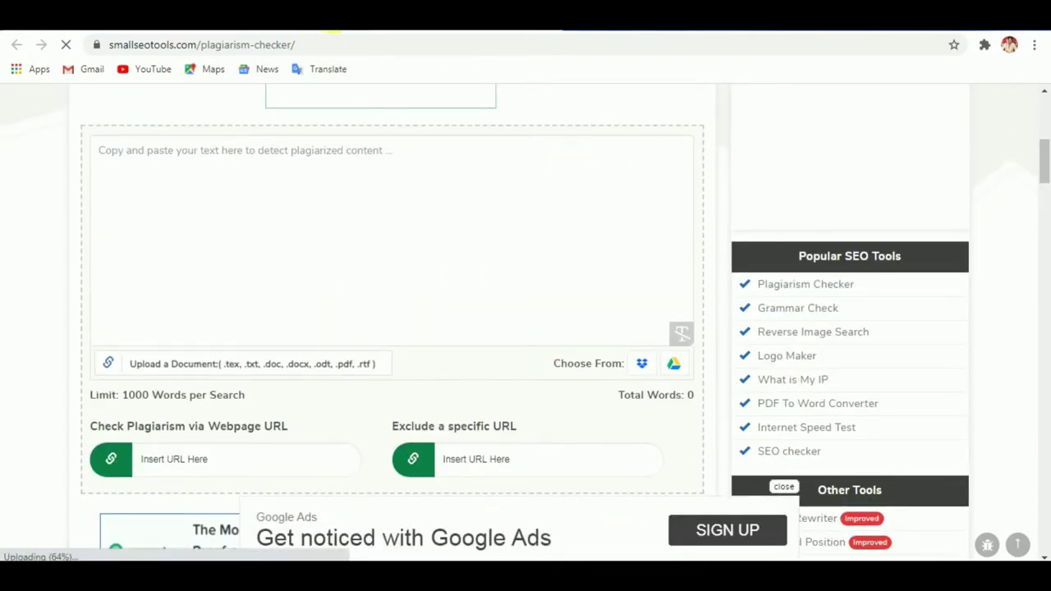
mouse_move(365, 33)
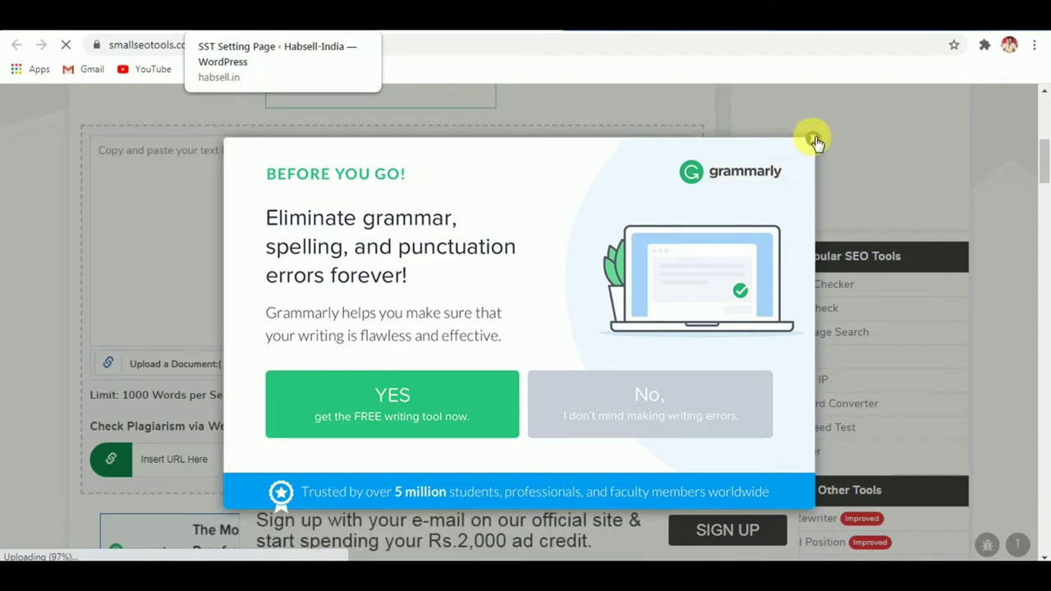
click(815, 142)
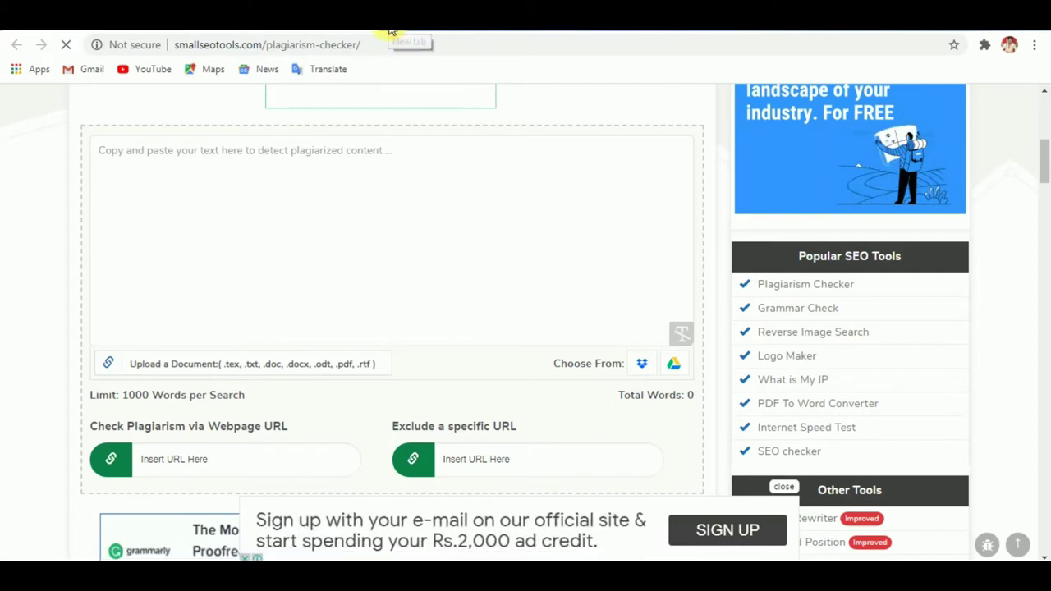
Search Bing for "how to make a video" in a new tab
click(392, 30)
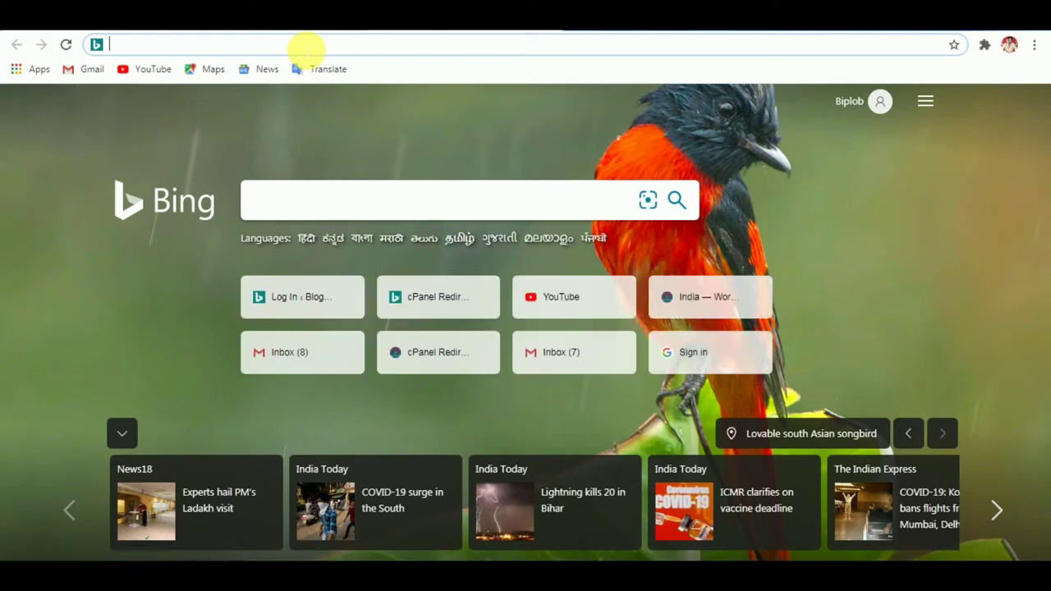
text(ho to )
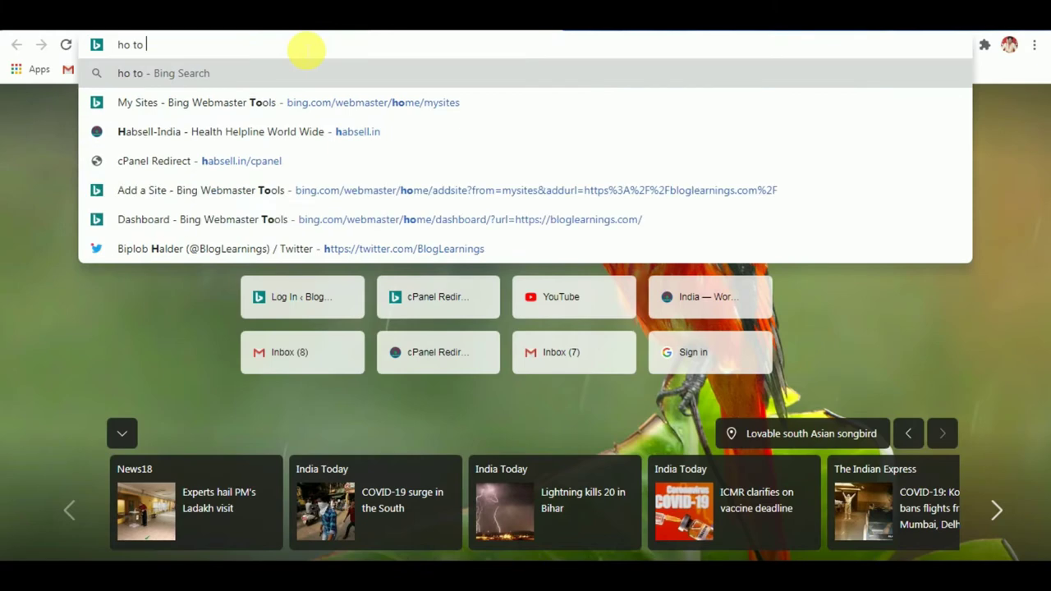
text(make a video)
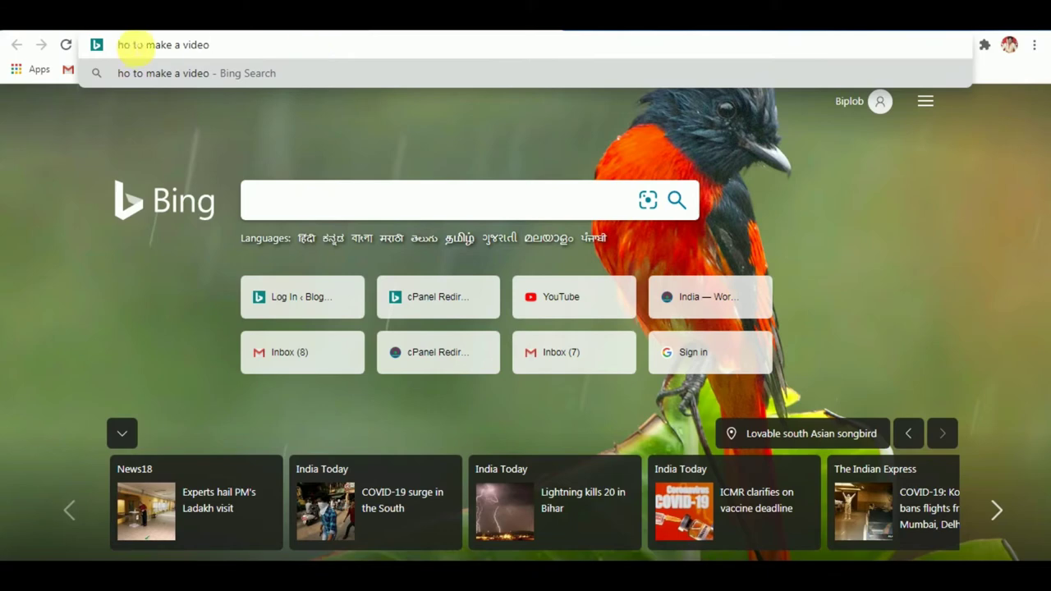
click(131, 44)
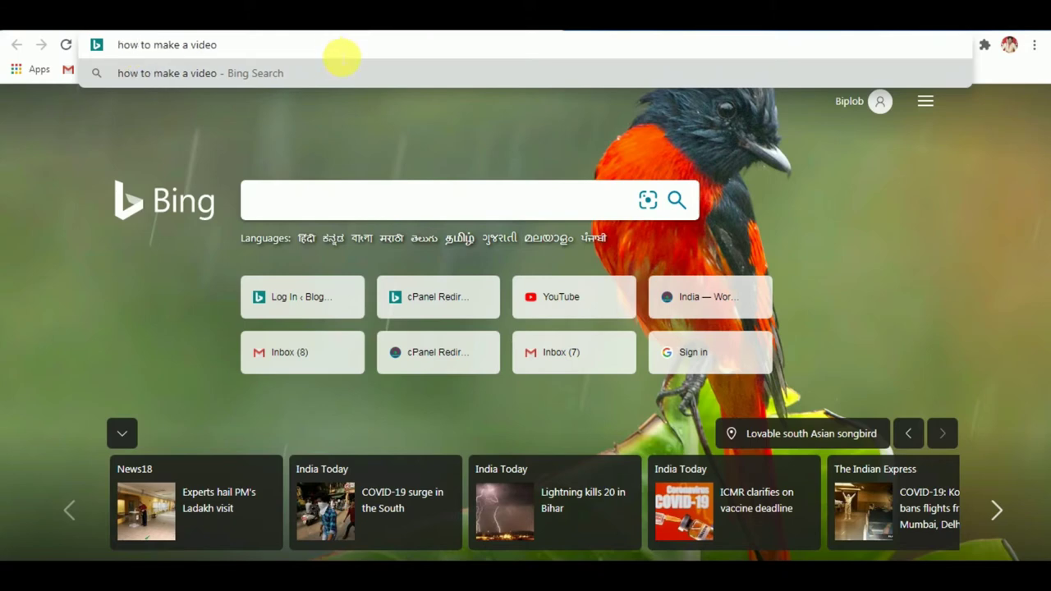
key(Return)
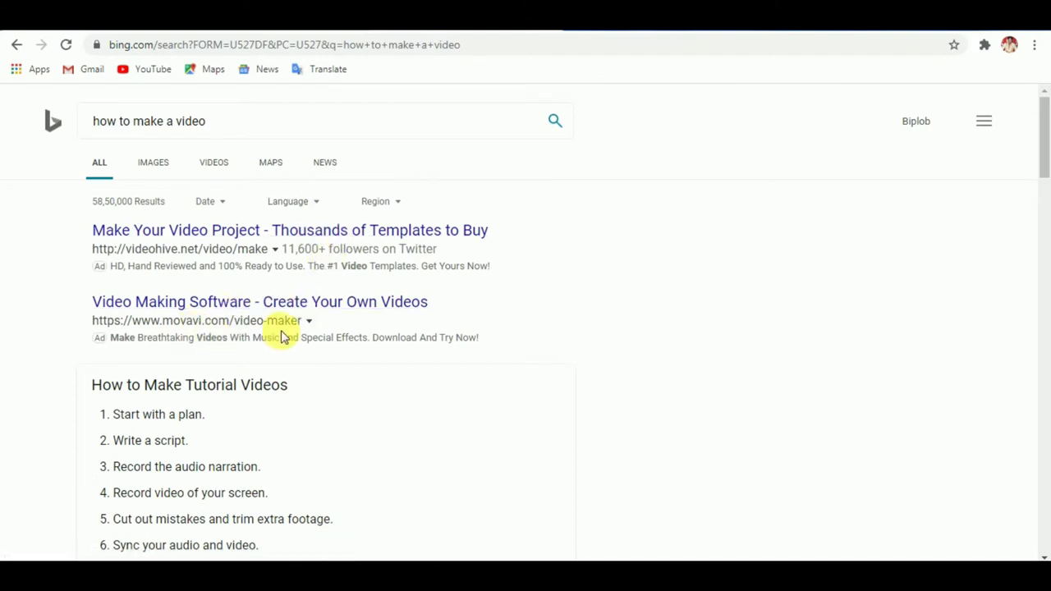
Open the TechSmith tutorial, Windows Help "Create videos" and Adobe Spark video editor results in separate tabs
scroll(287, 338, down, 3)
click(254, 371)
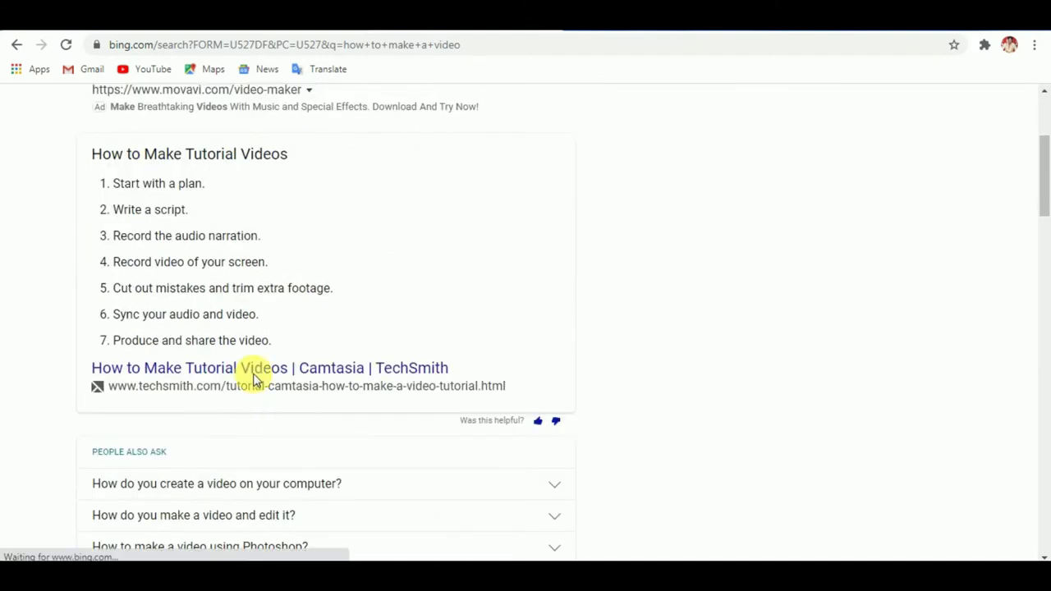
scroll(254, 379, down, 1)
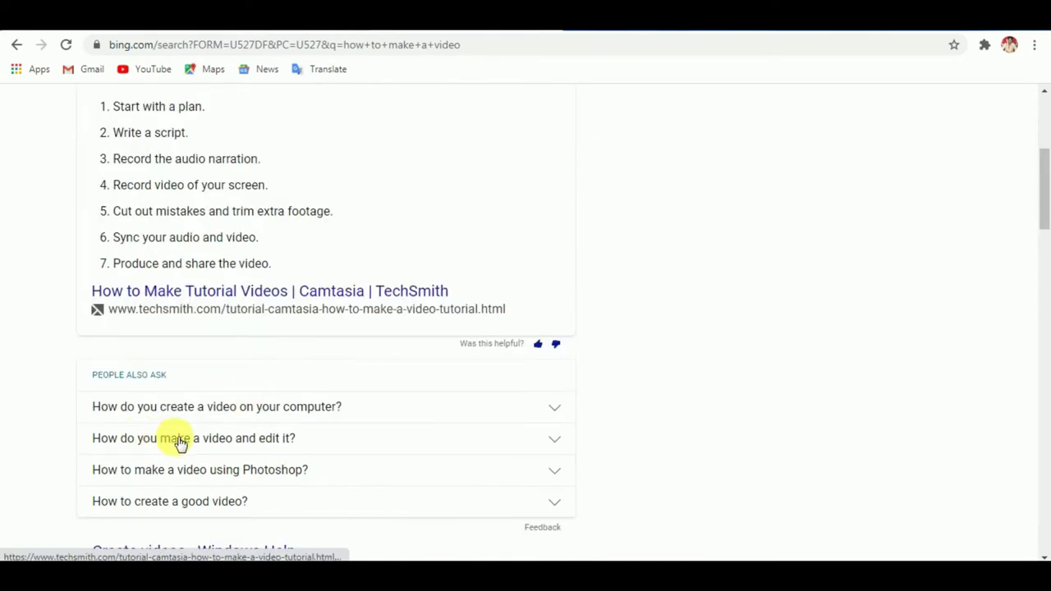
scroll(259, 474, down, 2)
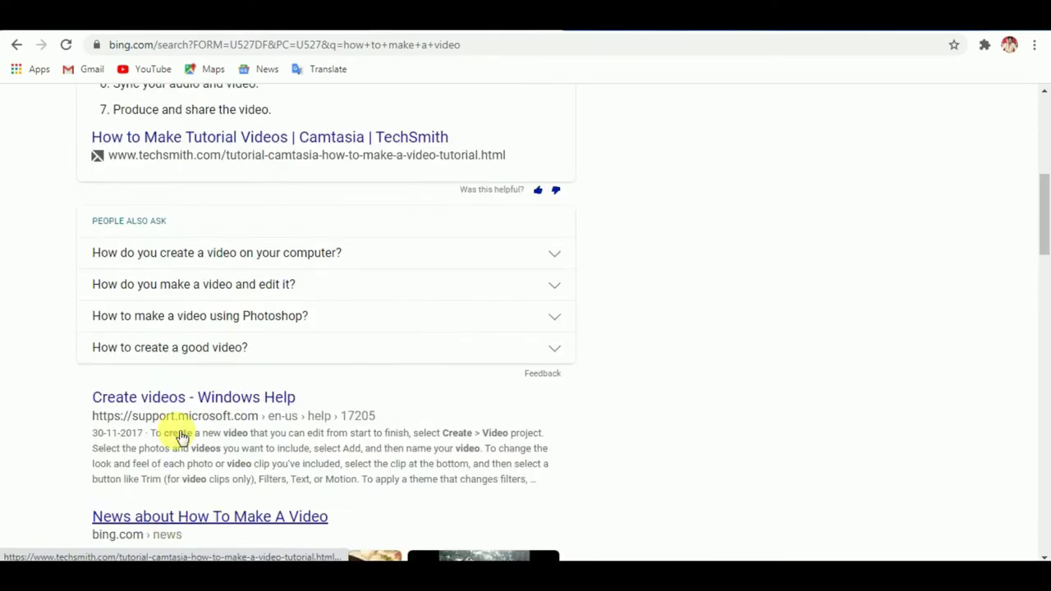
scroll(205, 414, down, 1)
click(246, 320)
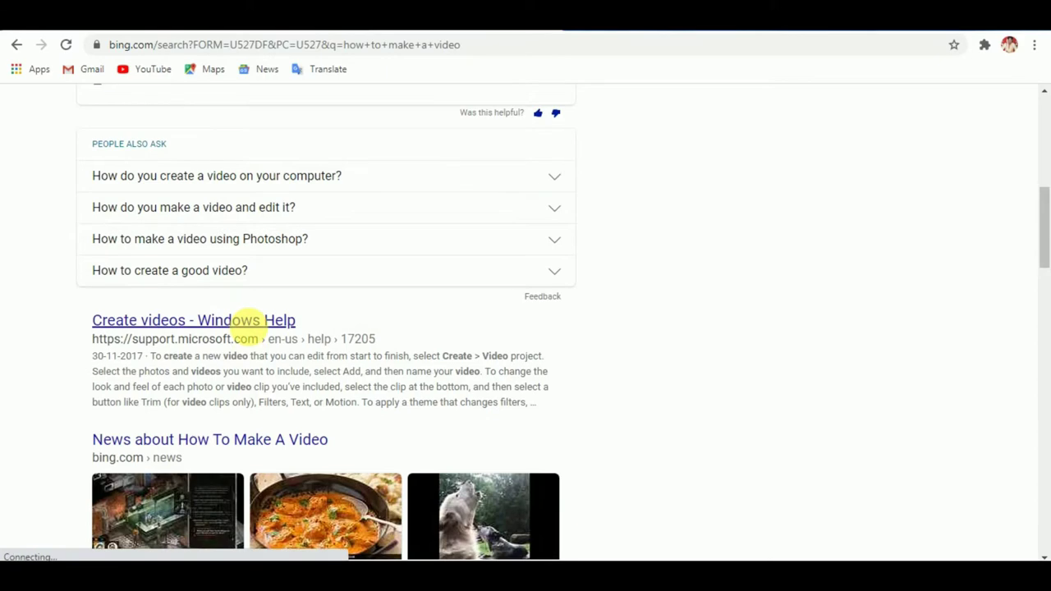
scroll(246, 332, down, 5)
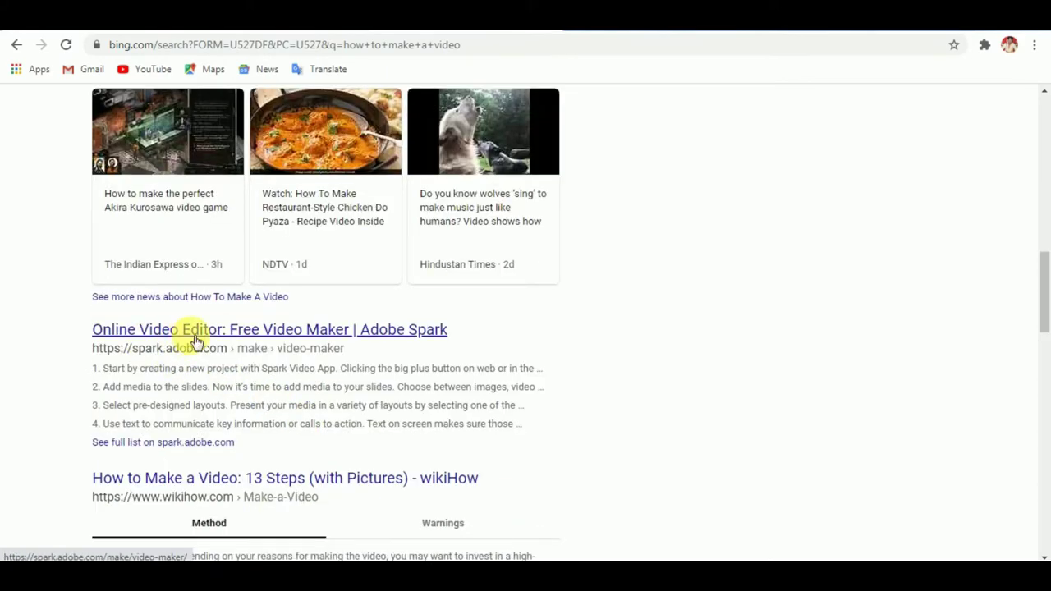
click(238, 335)
scroll(263, 448, down, 2)
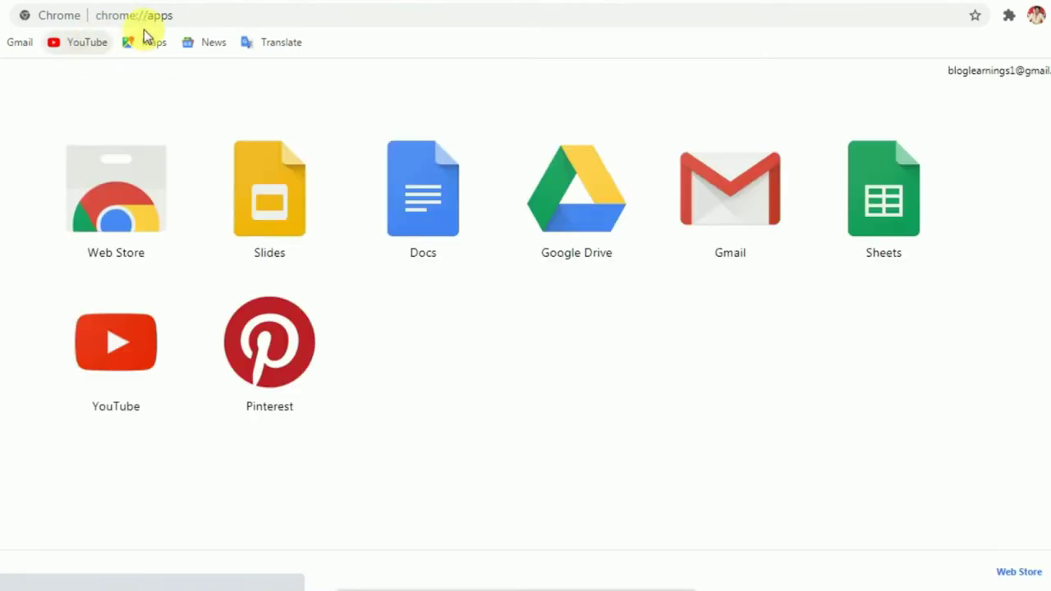
Open My Drive in Google Drive and dismiss the desktop app promotion and the offline sync notice
click(559, 226)
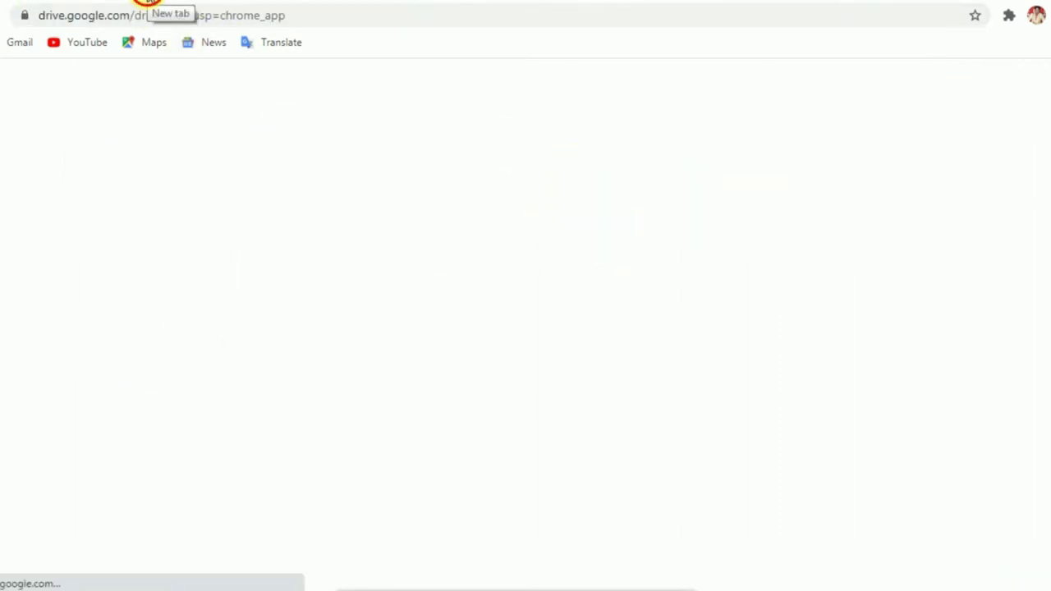
click(148, 1)
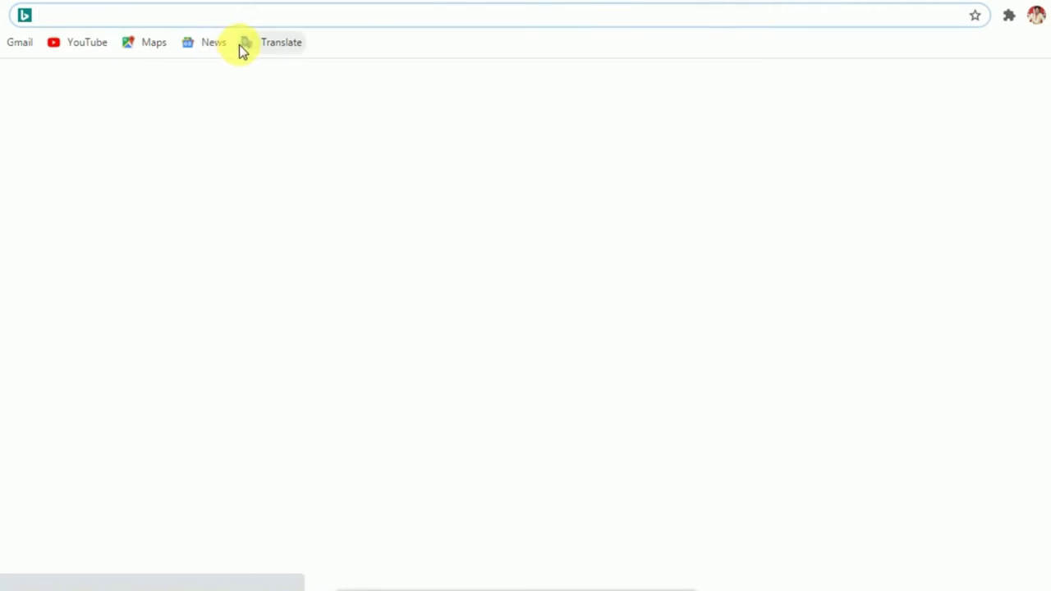
click(260, 46)
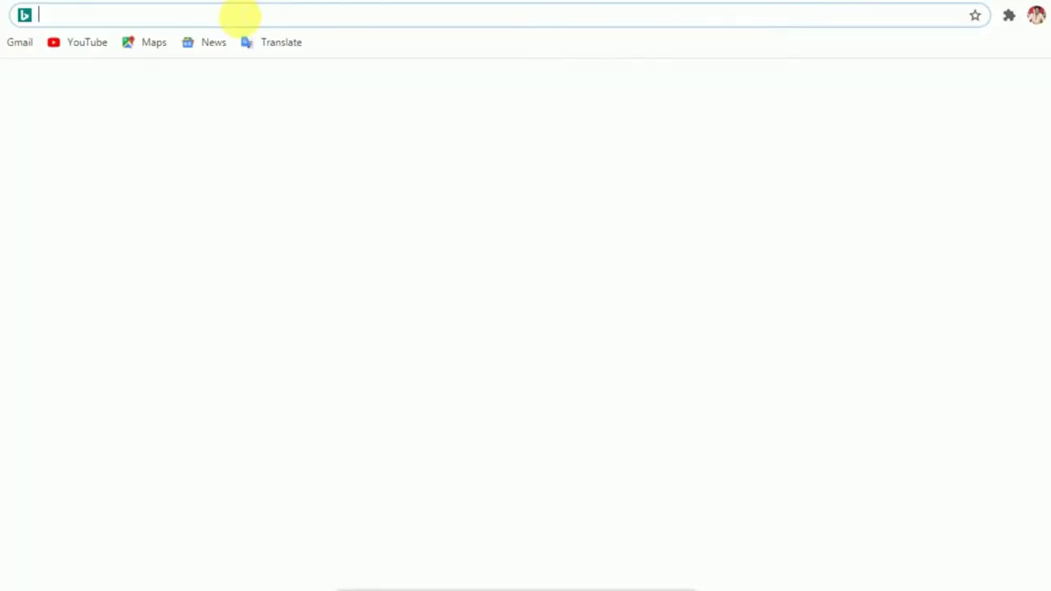
click(240, 16)
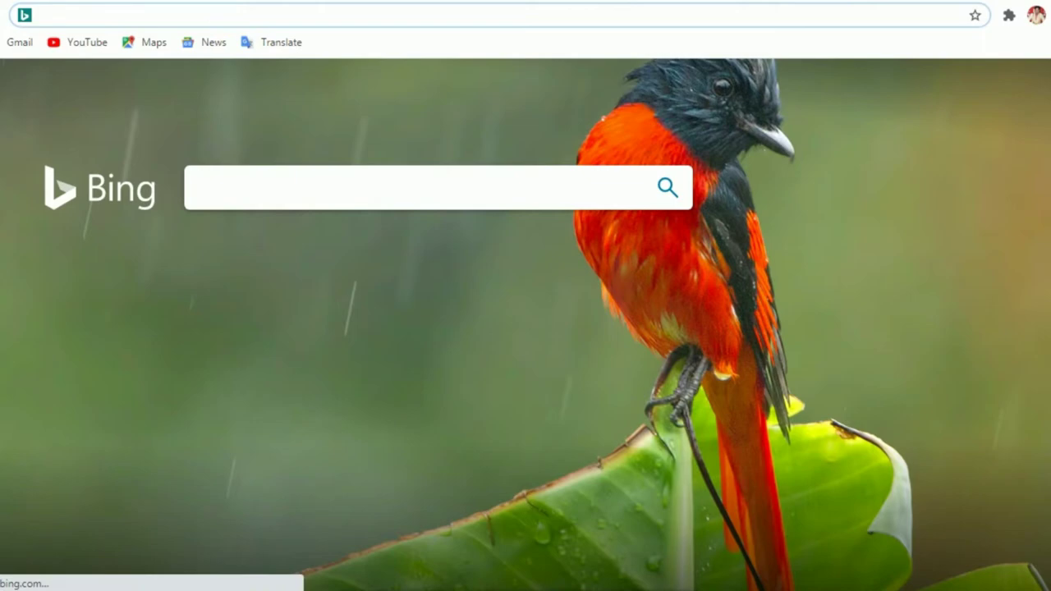
click(36, 3)
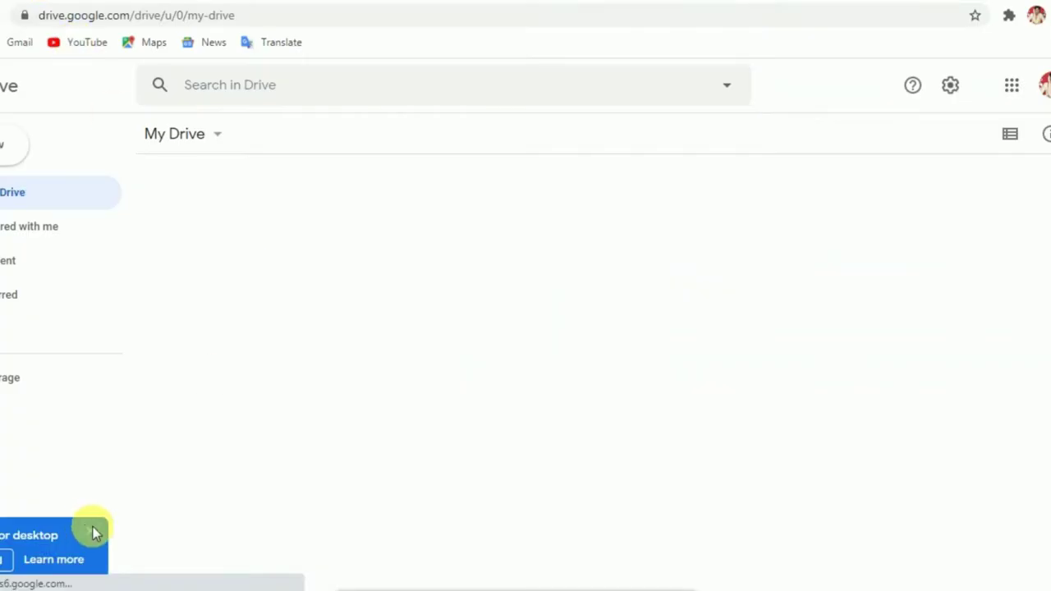
click(99, 530)
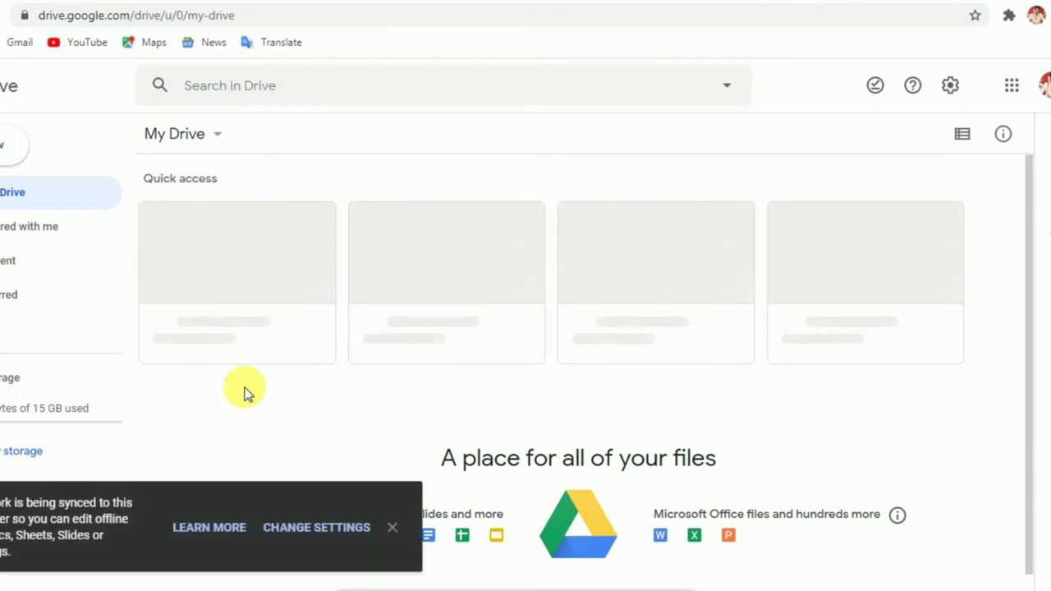
click(393, 527)
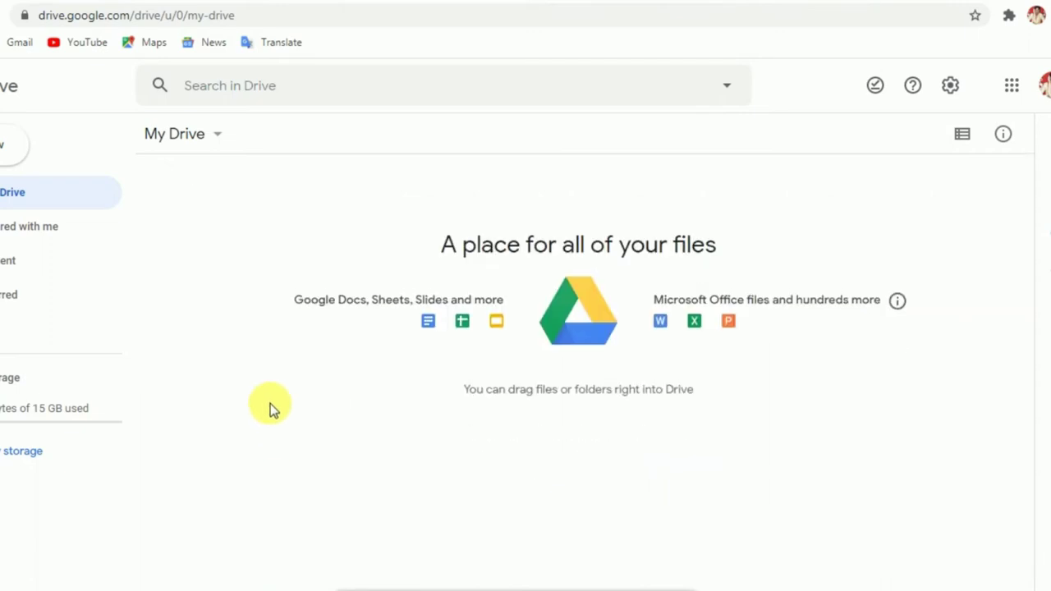
right_click(239, 218)
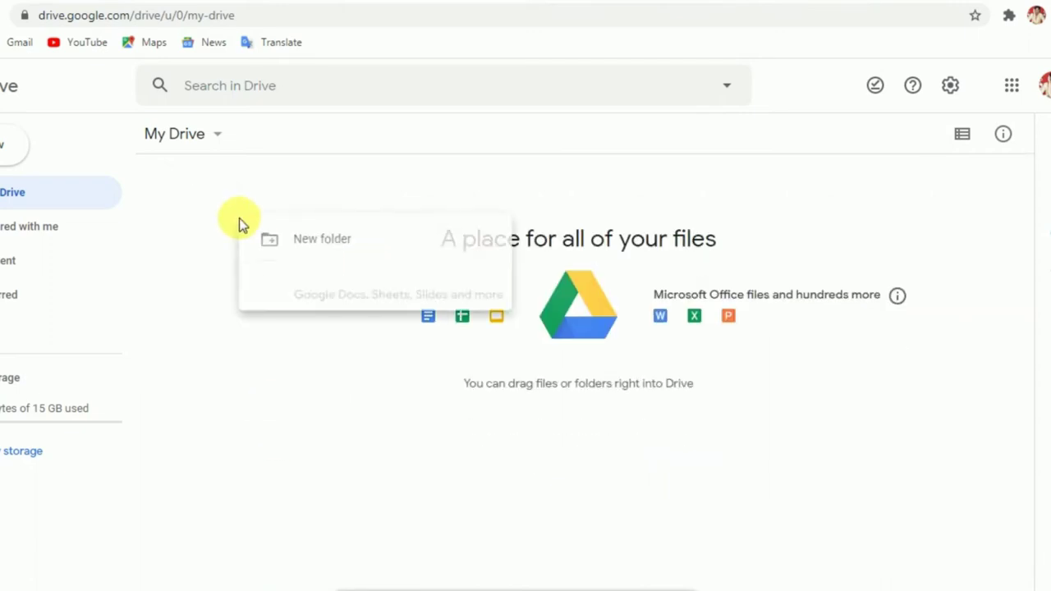
right_click(190, 235)
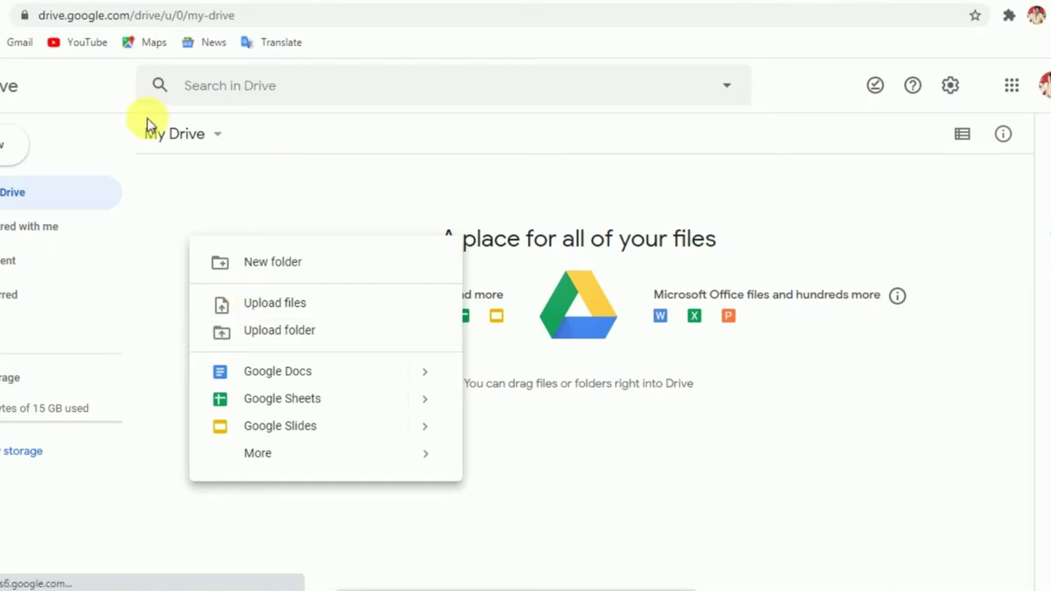
click(247, 213)
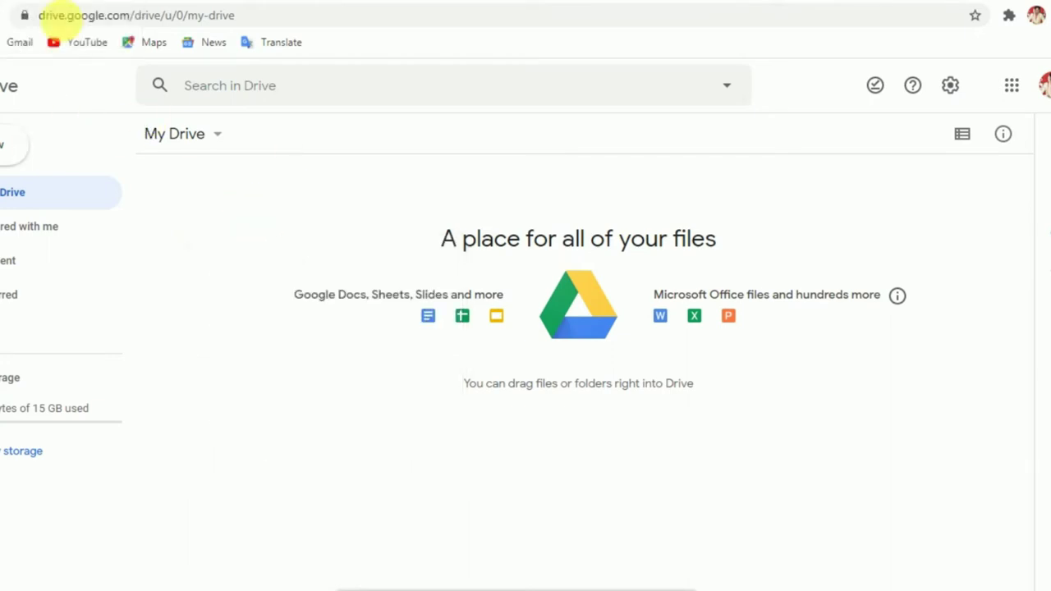
Start a file upload to My Drive and browse to the Filmora folder on Local Disk (E:)
right_click(213, 197)
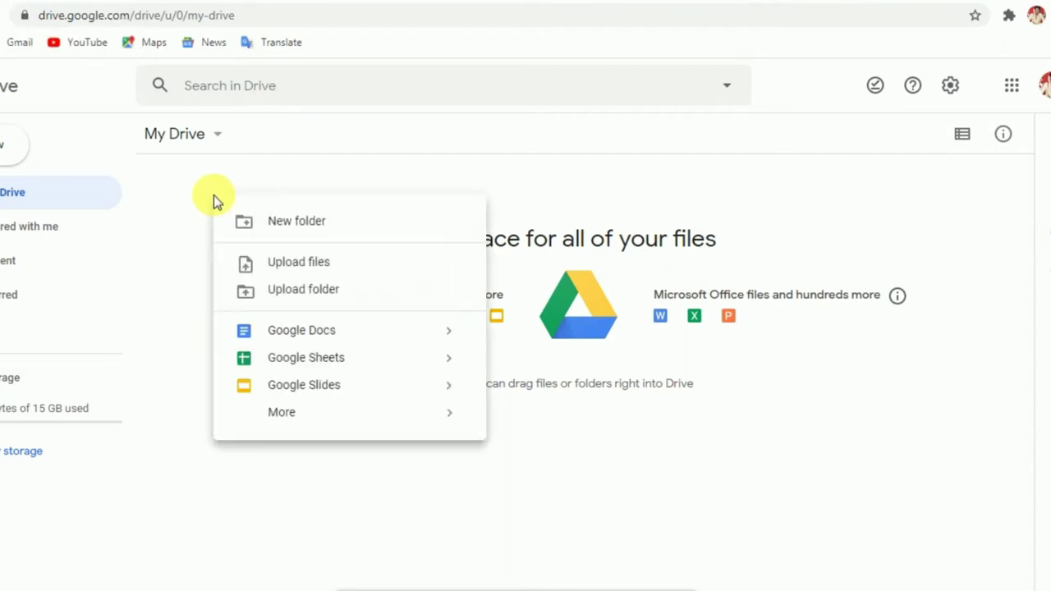
click(286, 261)
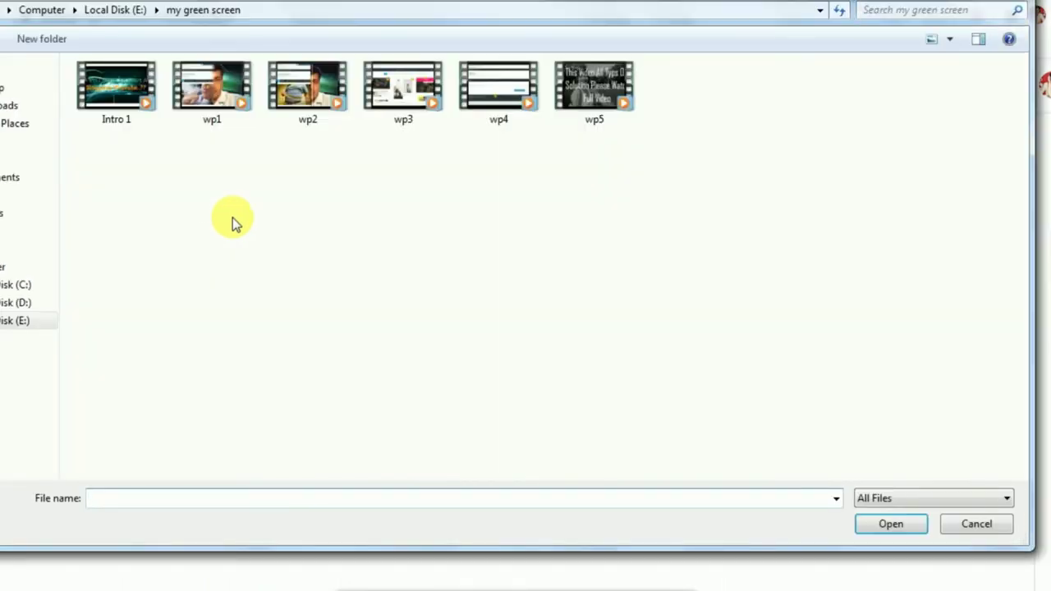
click(13, 323)
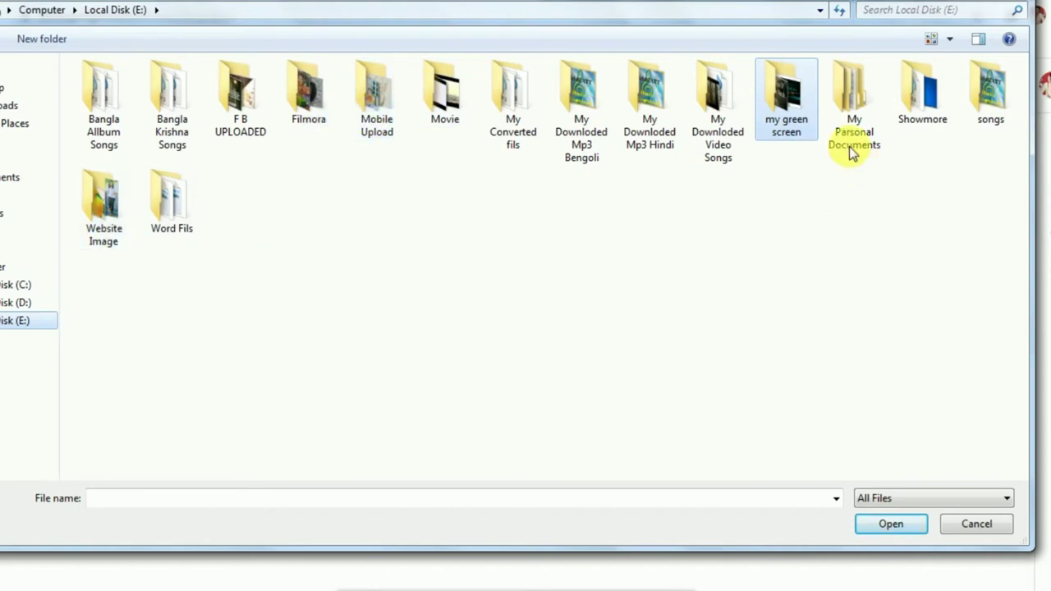
click(783, 138)
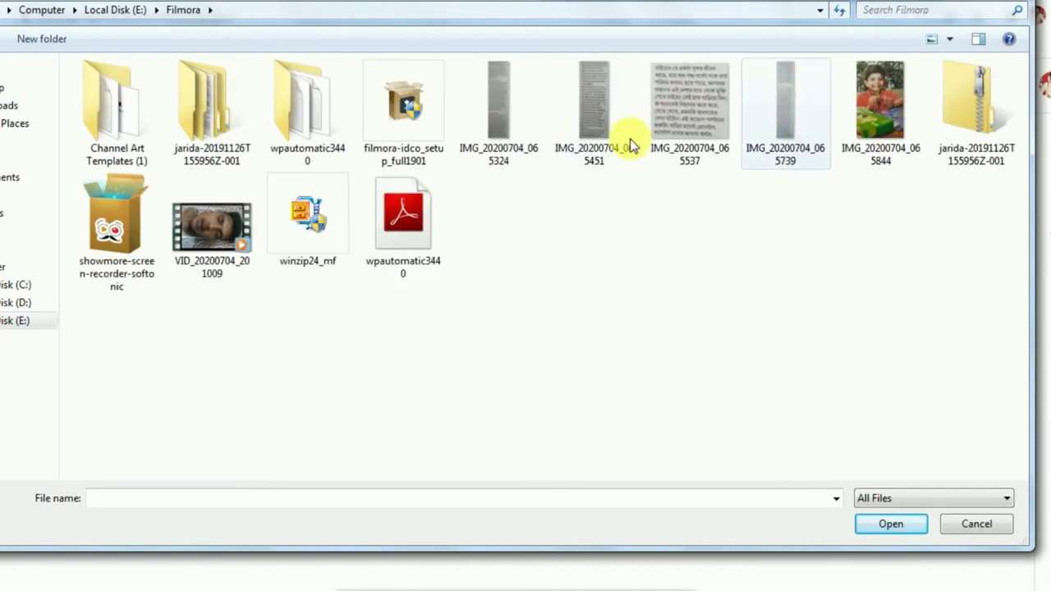
Upload the images IMG_20200704_065324, IMG_20200704_065451, IMG_20200704_065537 and IMG_20200704_065739 to My Drive
click(506, 158)
ctrl+click(588, 138)
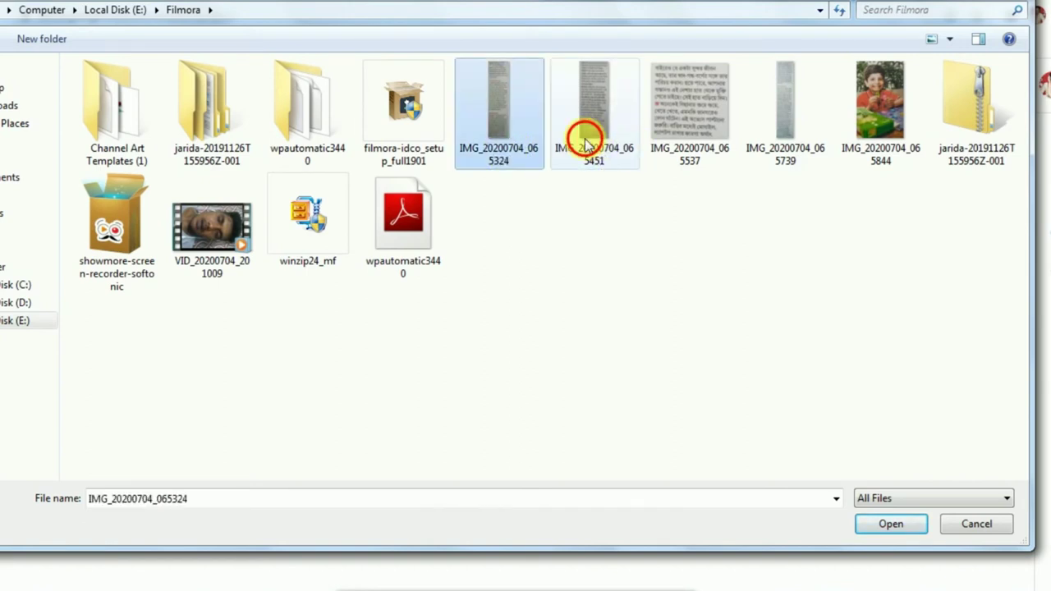
ctrl+click(674, 140)
ctrl+click(781, 141)
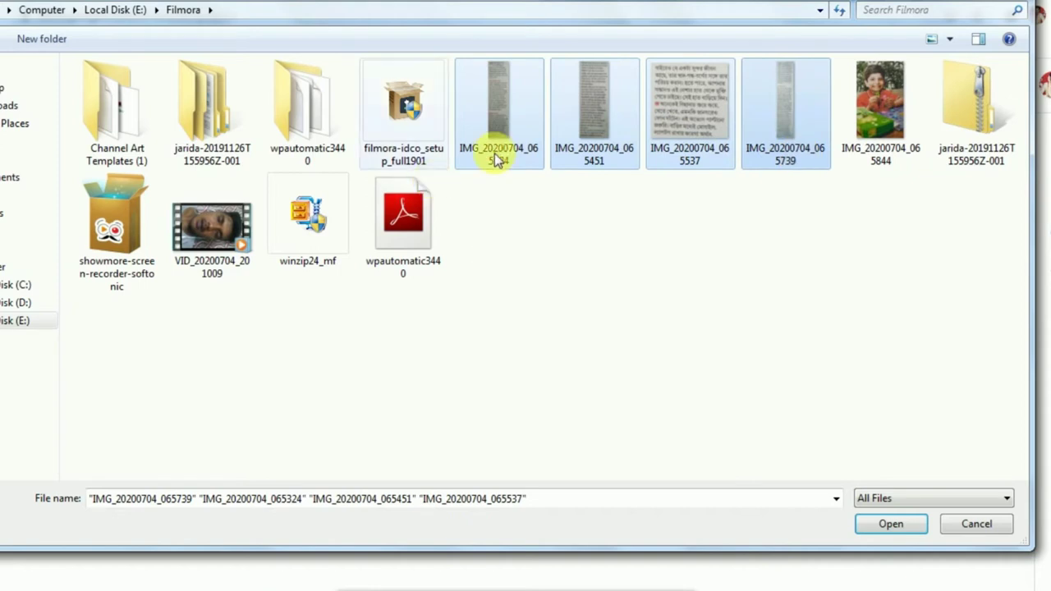
click(891, 522)
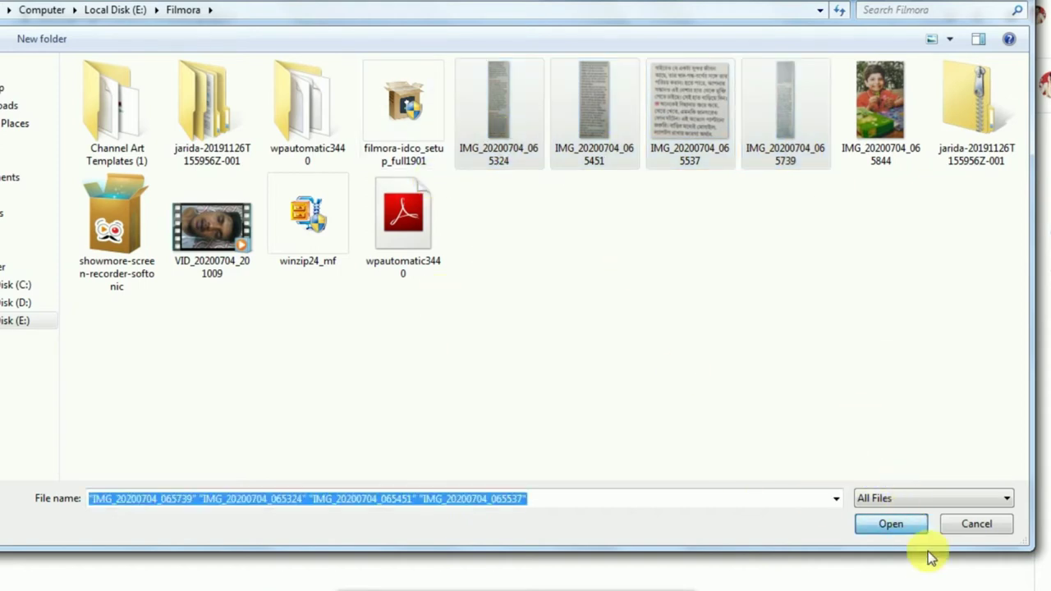
click(891, 524)
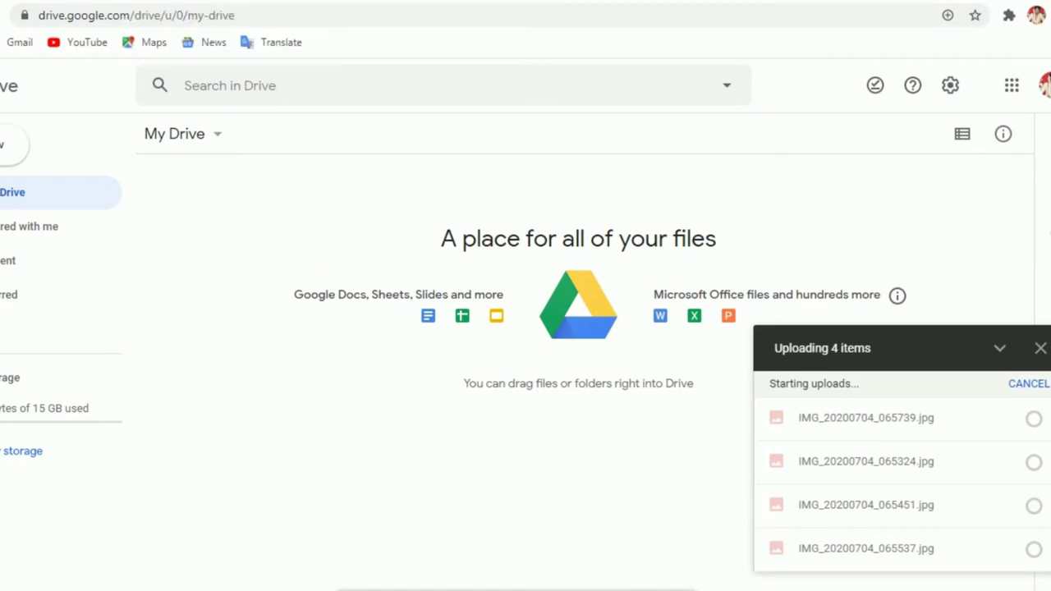
Open Google Translate in another tab, and open IMG_20200704_065324.jpg from My Drive with Google Docs
click(274, 42)
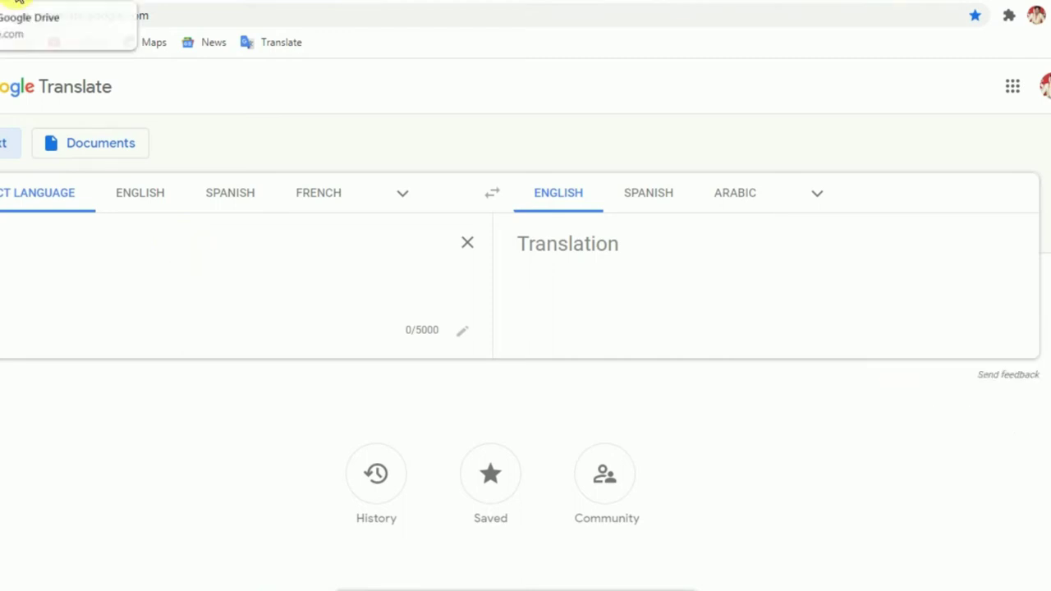
click(25, 2)
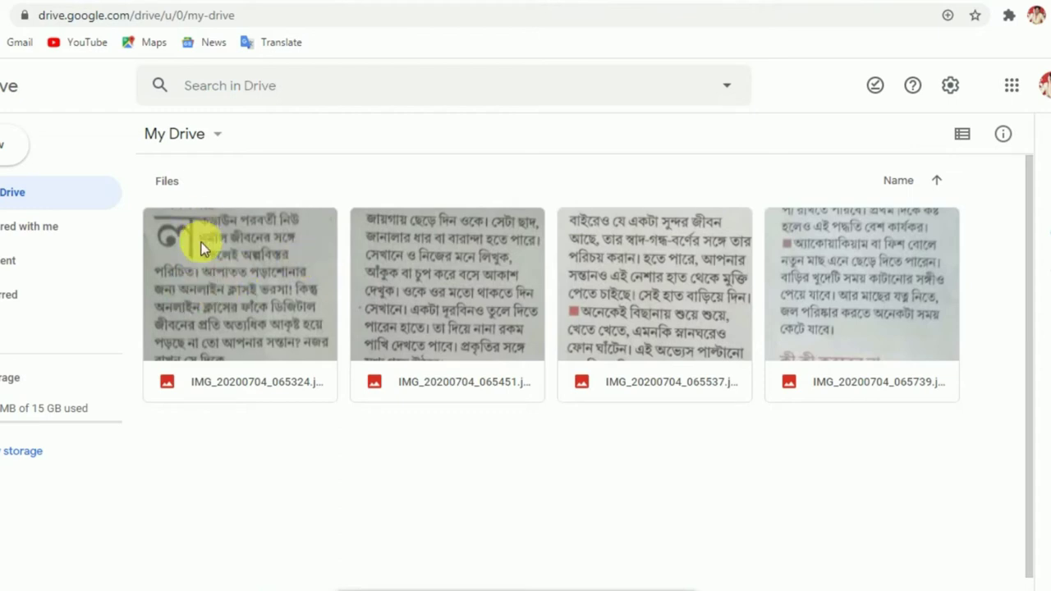
right_click(232, 285)
mouse_move(446, 204)
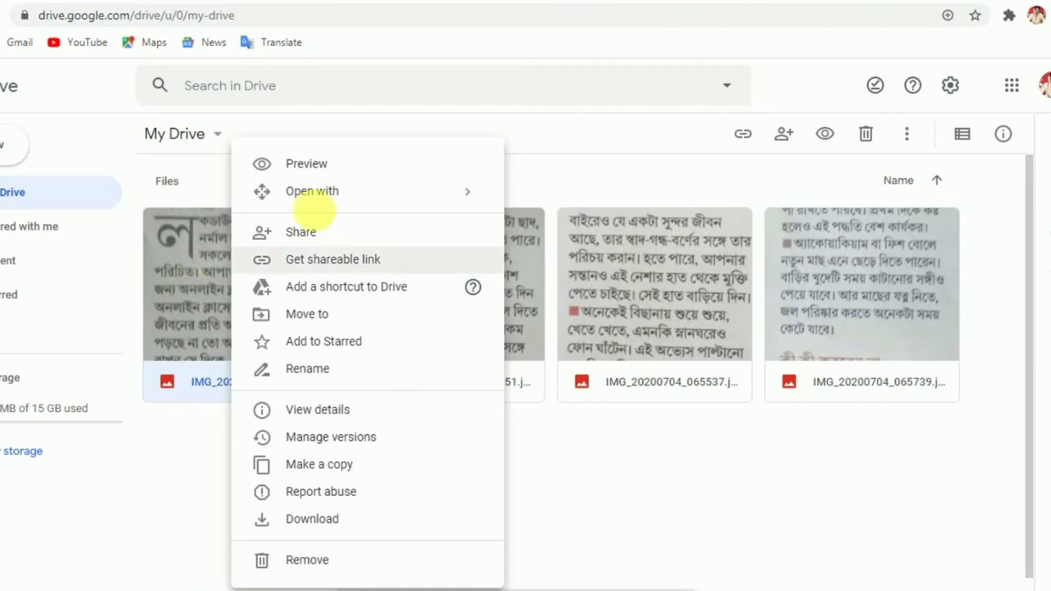
mouse_move(321, 187)
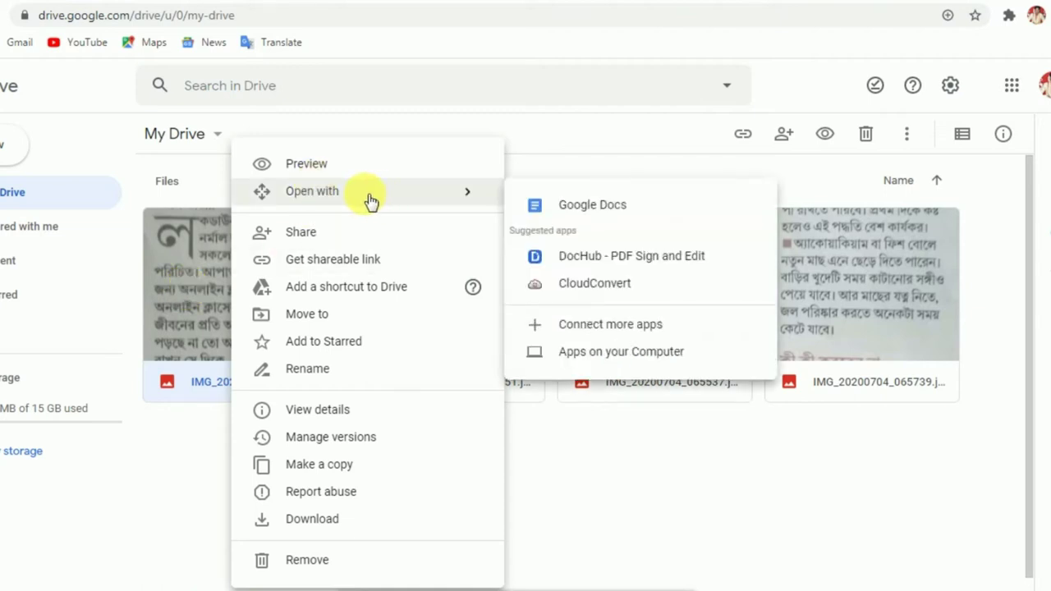
click(582, 207)
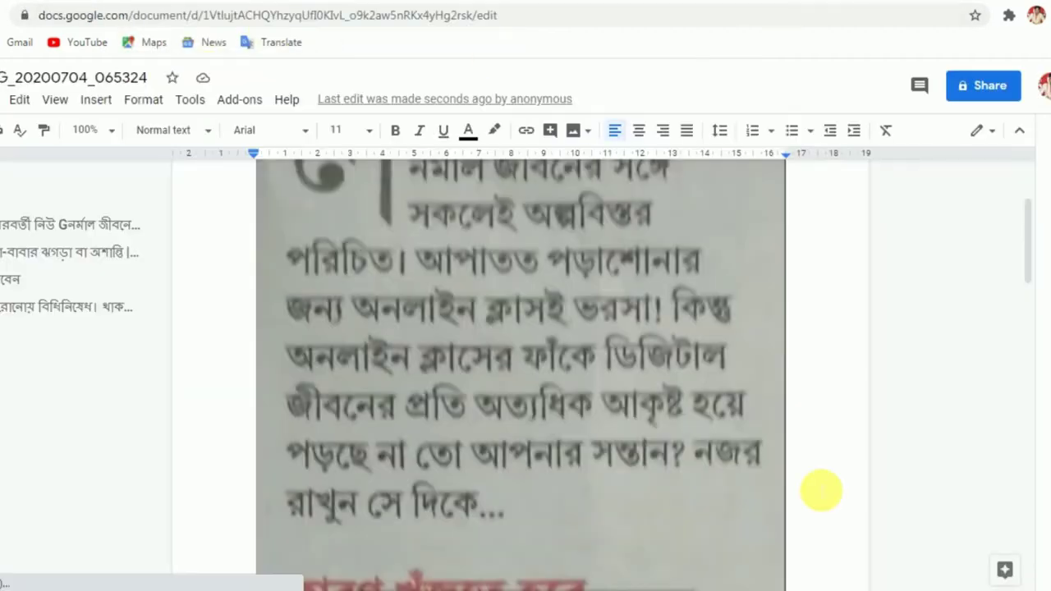
Compare the scanned Bengali article image with the extracted text beneath it in the document
scroll(657, 562, down, 1)
scroll(657, 562, down, 2)
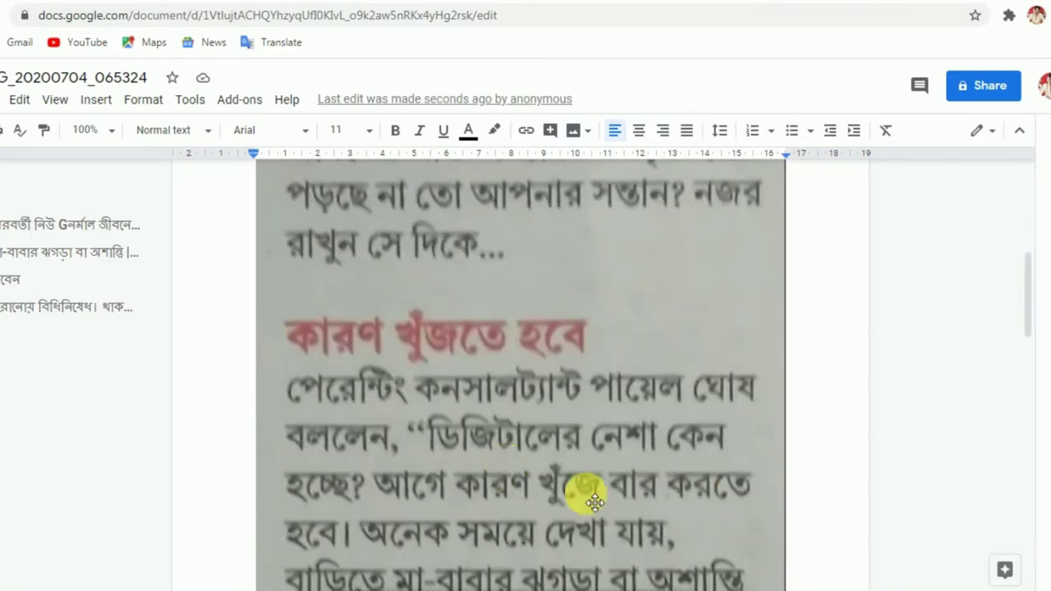
scroll(627, 511, down, 5)
scroll(616, 511, down, 3)
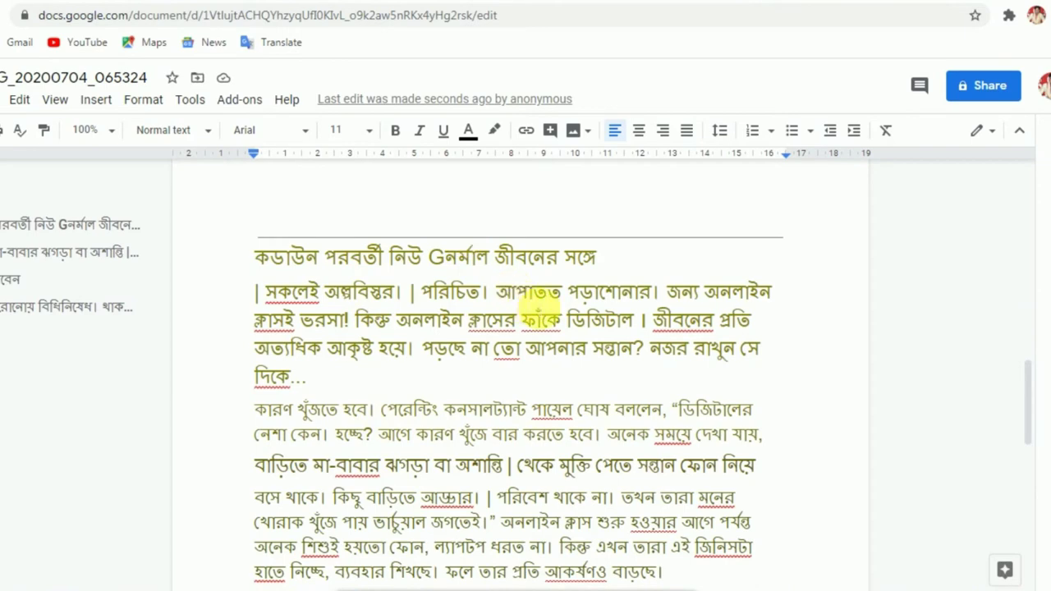
scroll(558, 296, up, 10)
scroll(413, 298, up, 2)
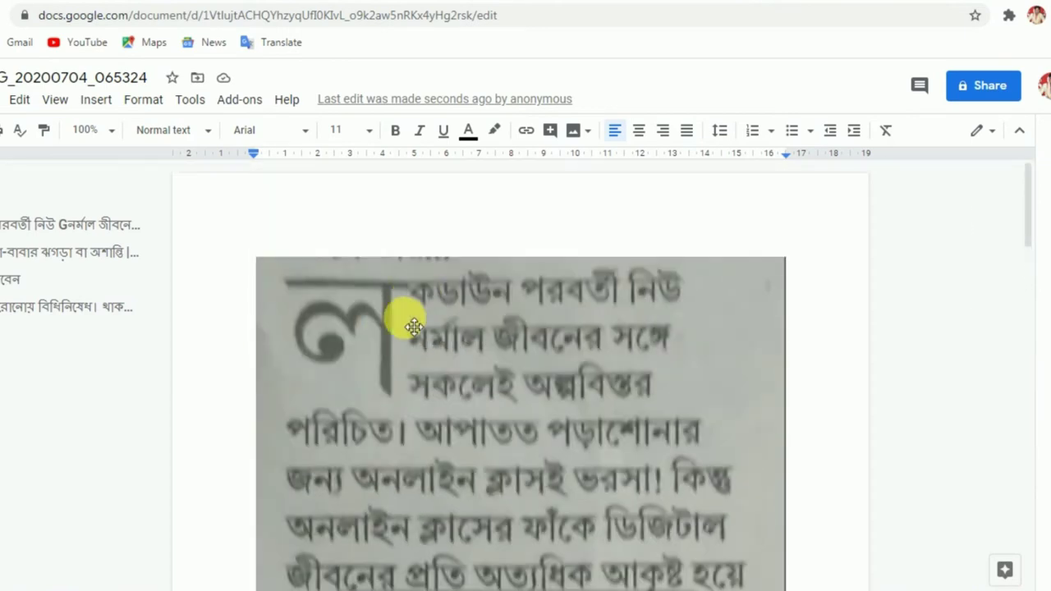
scroll(460, 353, down, 2)
scroll(459, 353, down, 10)
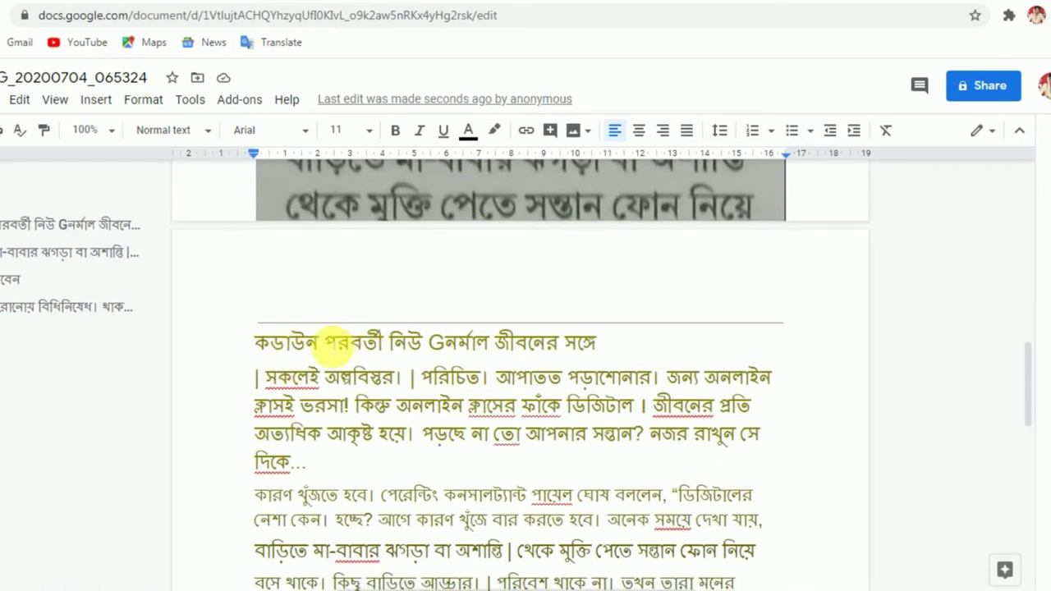
Copy the extracted Bengali text from "পরবর্তী" in its first line through the final word "খোলামেলা"
drag(337, 345, 733, 542)
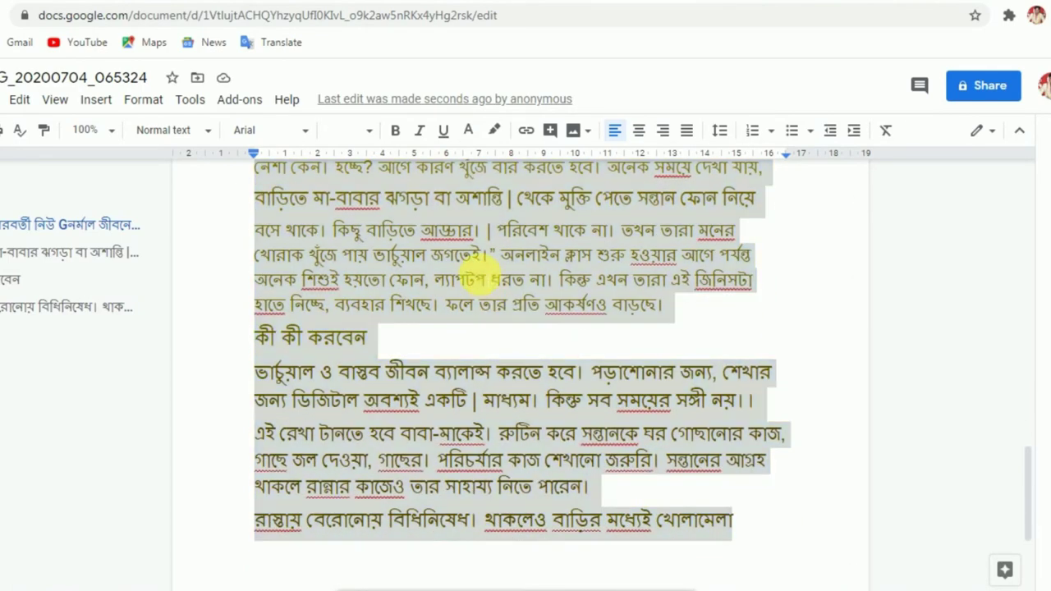
right_click(480, 279)
click(523, 201)
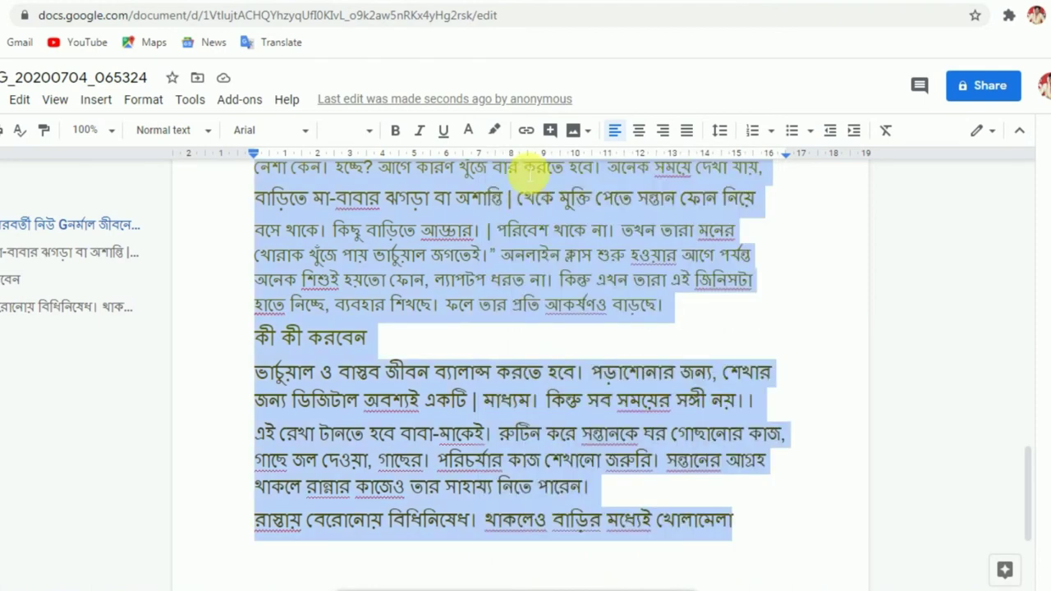
Set Google Translate's source language to Bengali and paste the copied article text for translation into English
click(273, 42)
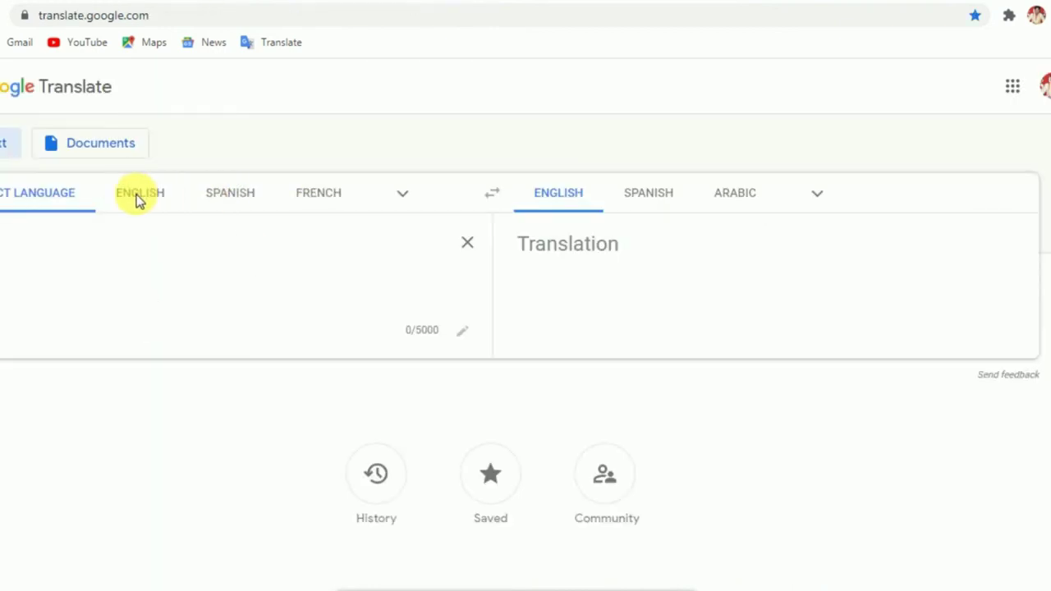
click(402, 194)
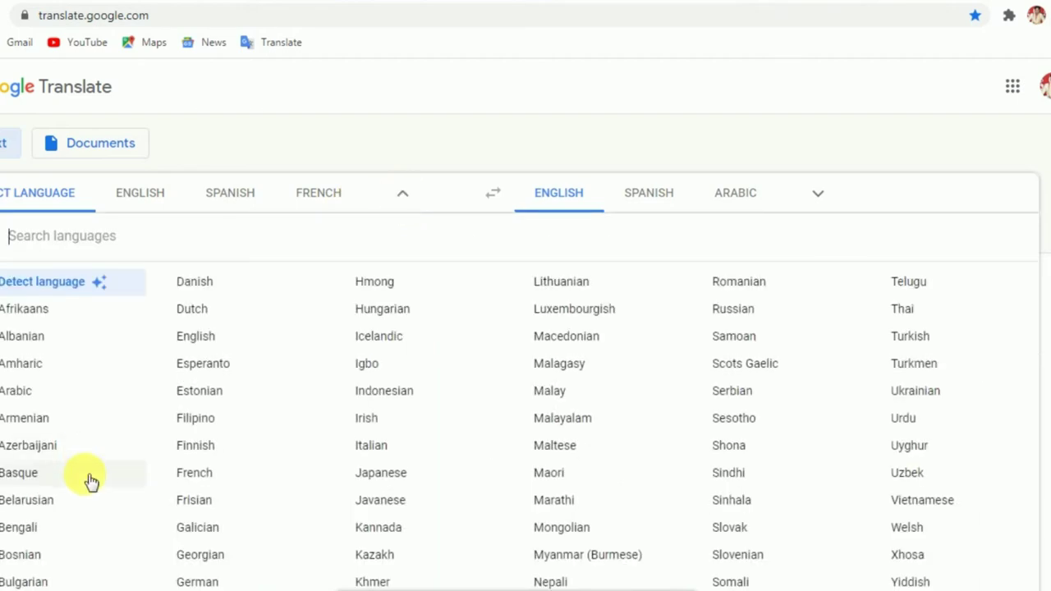
scroll(69, 493, down, 2)
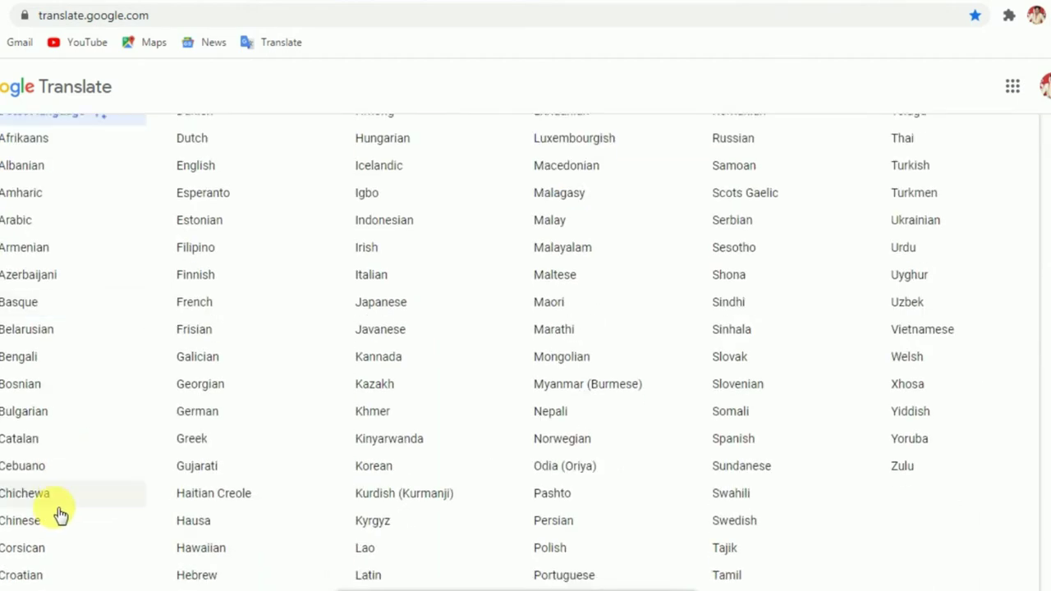
click(47, 359)
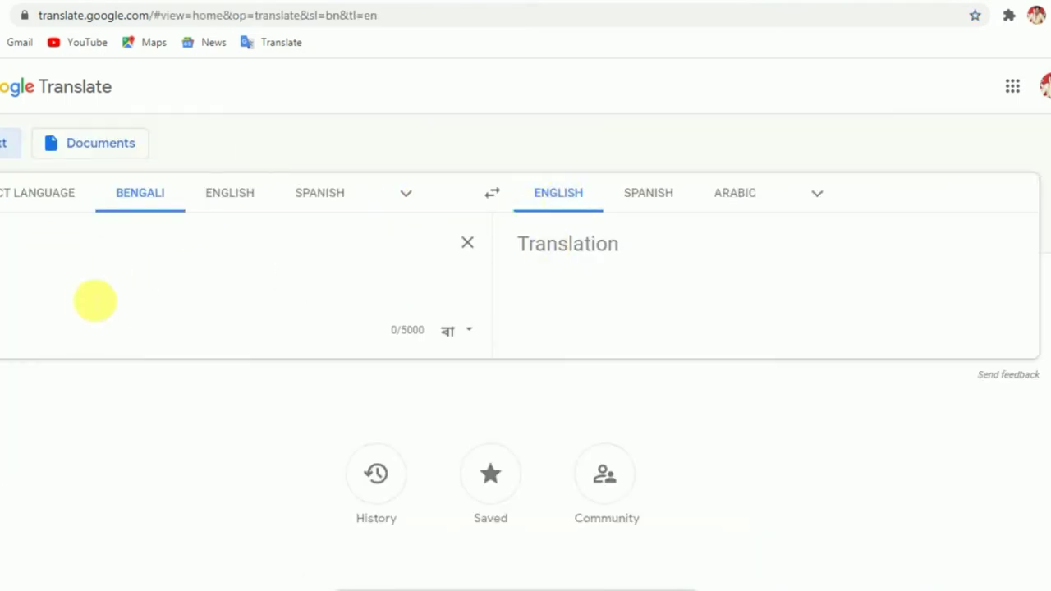
right_click(91, 304)
click(108, 345)
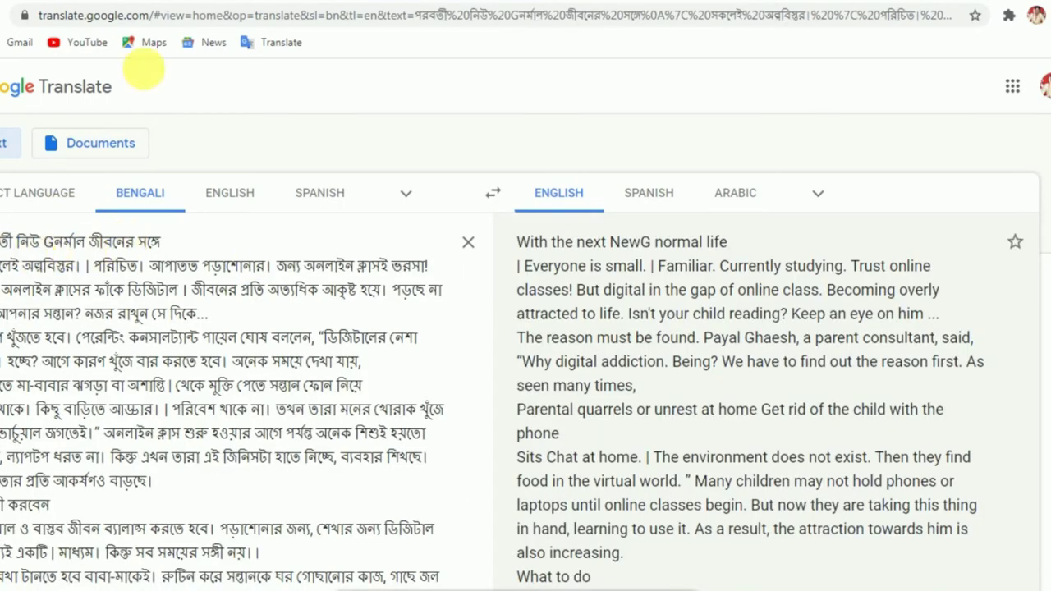
Check the first line against the Google Docs text and correct it in Google Translate to "লকডাউন পরবর্তী নিউ নর্মাল জীবনের সঙ্গে"
click(189, 4)
scroll(359, 287, up, 10)
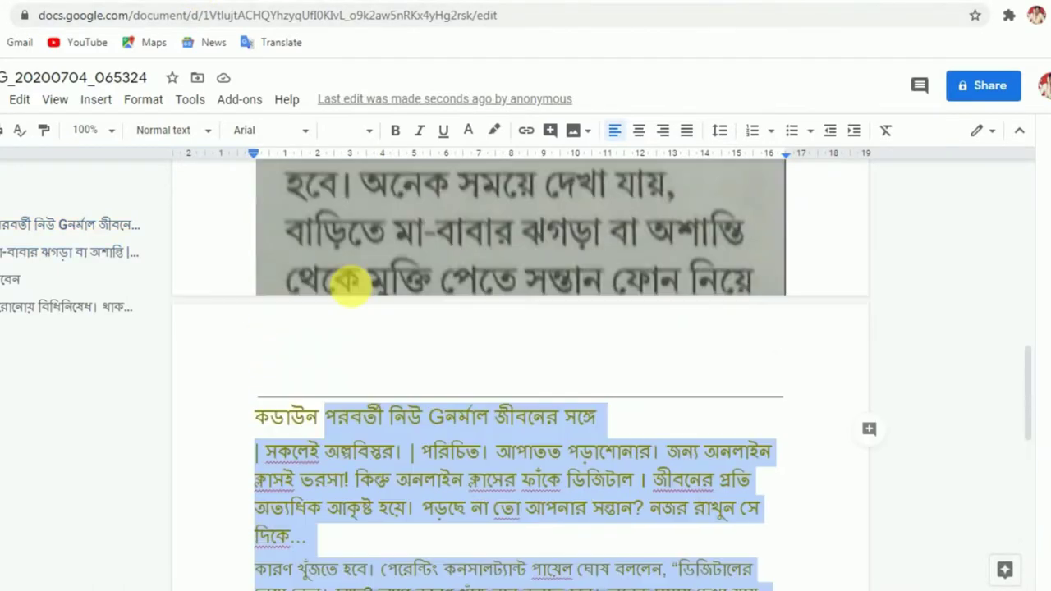
scroll(345, 329, down, 9)
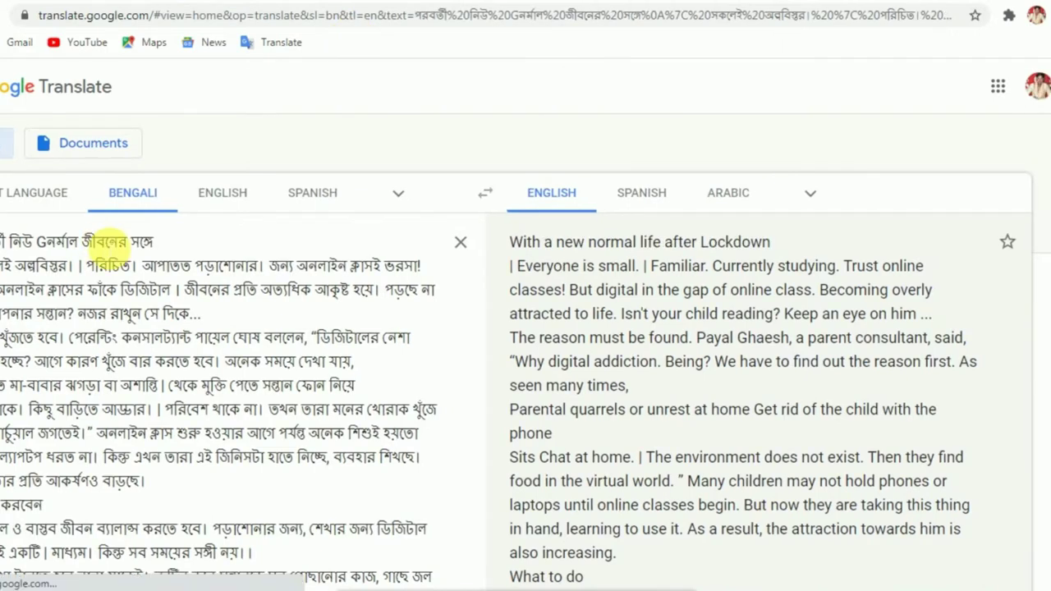
text(k)
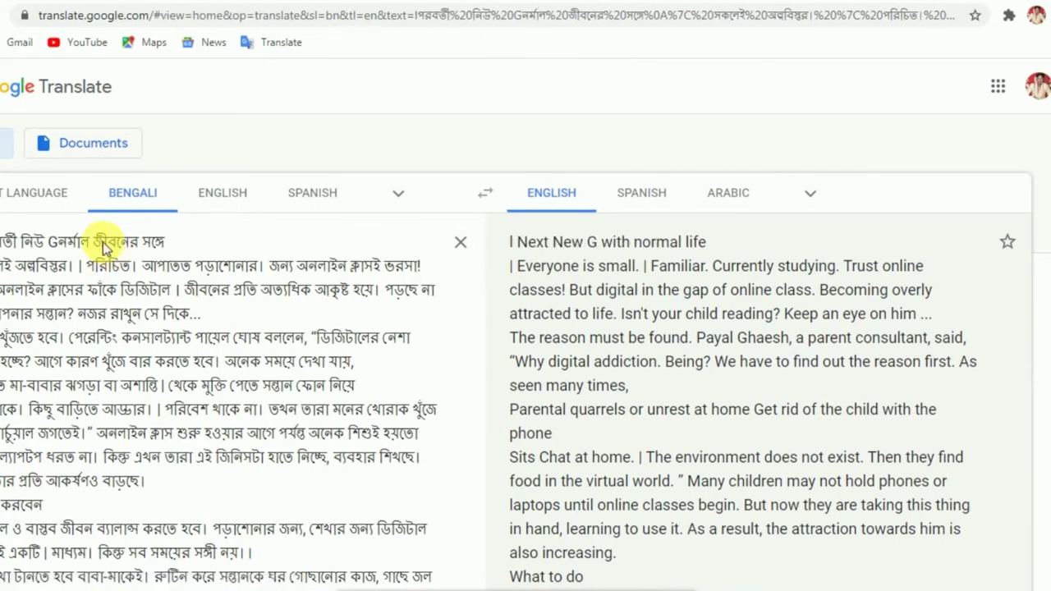
text(daun)
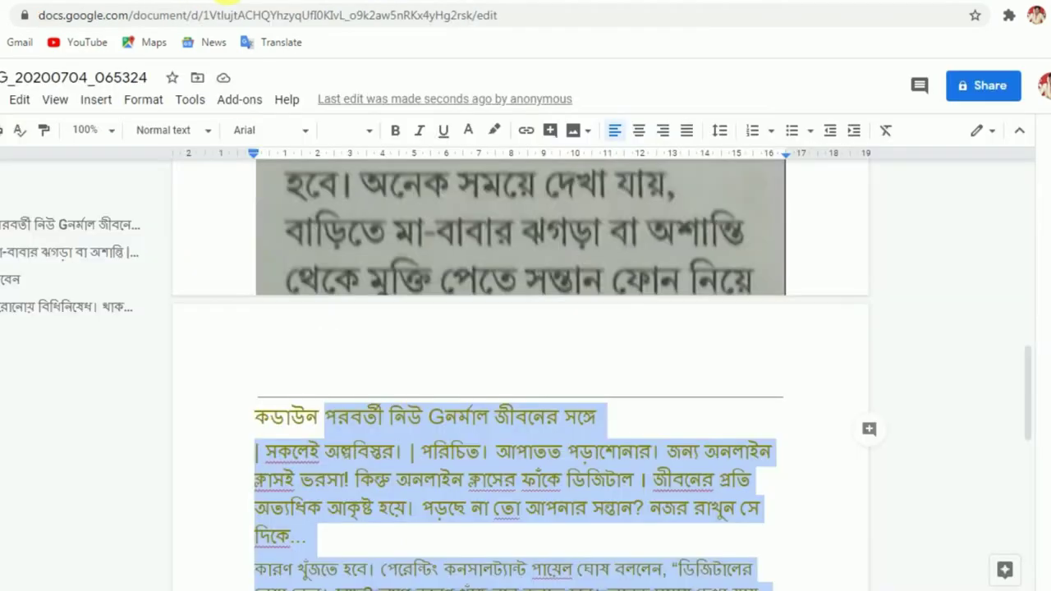
click(227, 1)
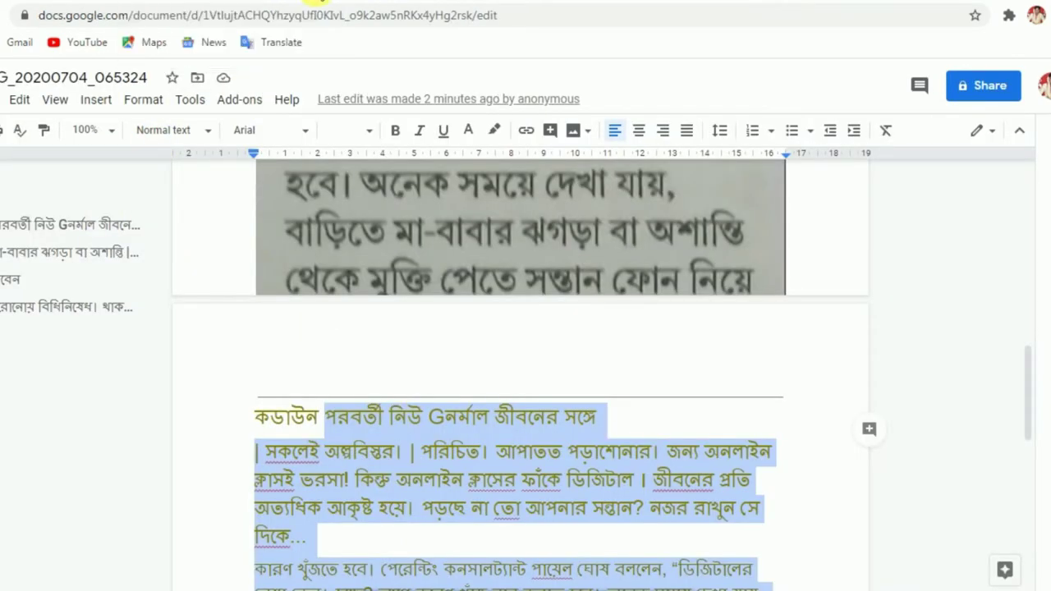
click(320, 2)
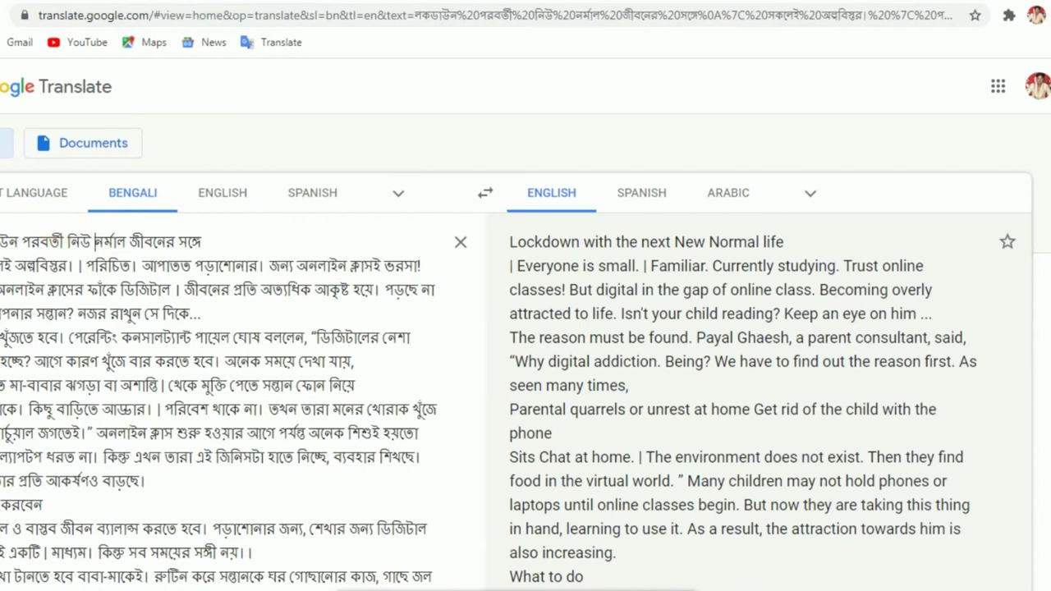
Switch to Google Drive and open the image IMG_20200704_065451 with Google Docs to extract its text
click(16, 1)
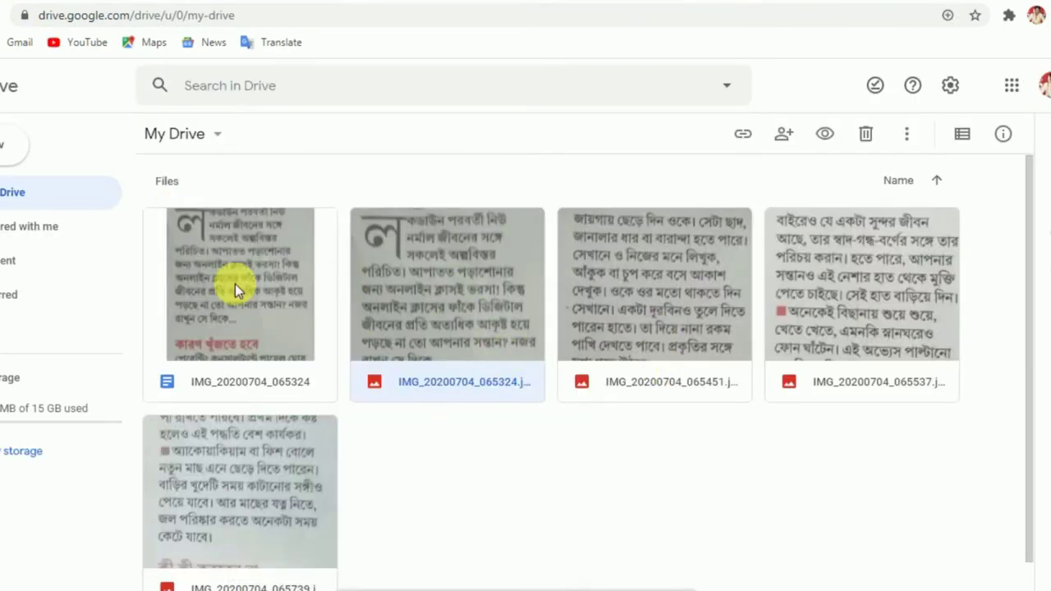
right_click(642, 279)
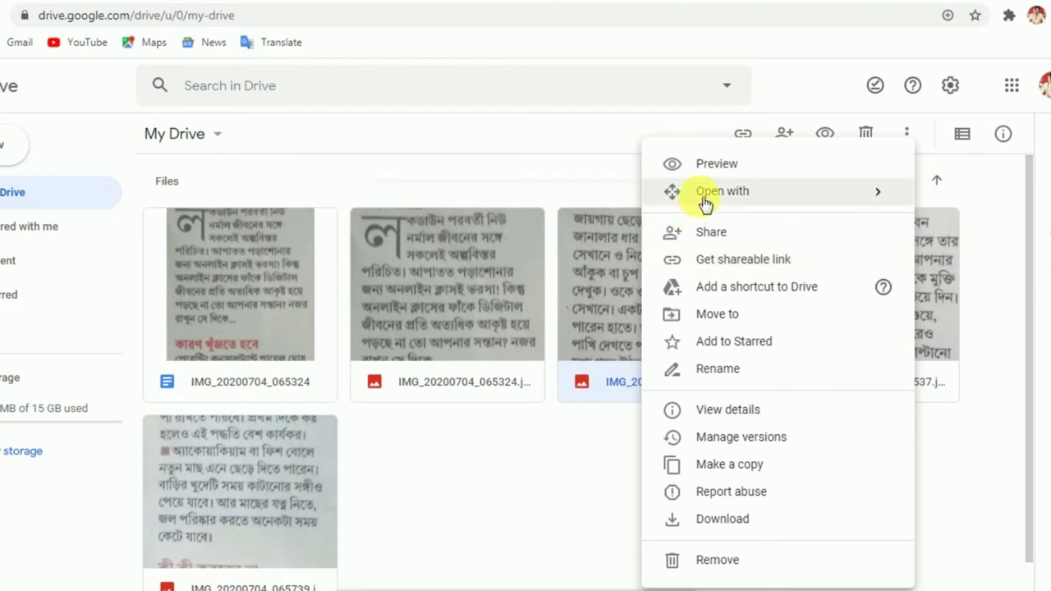
mouse_move(704, 197)
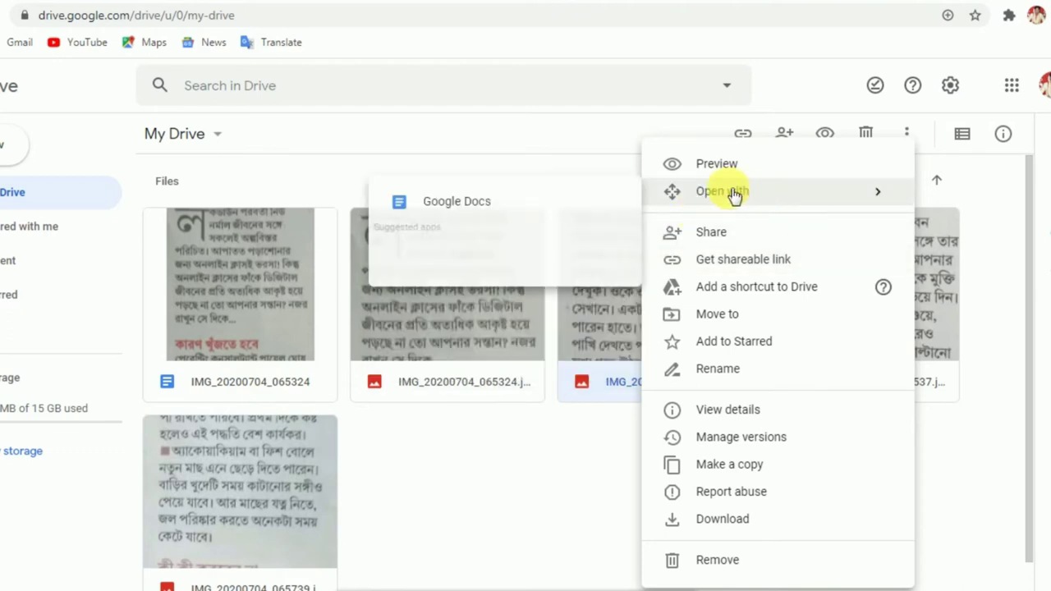
click(456, 204)
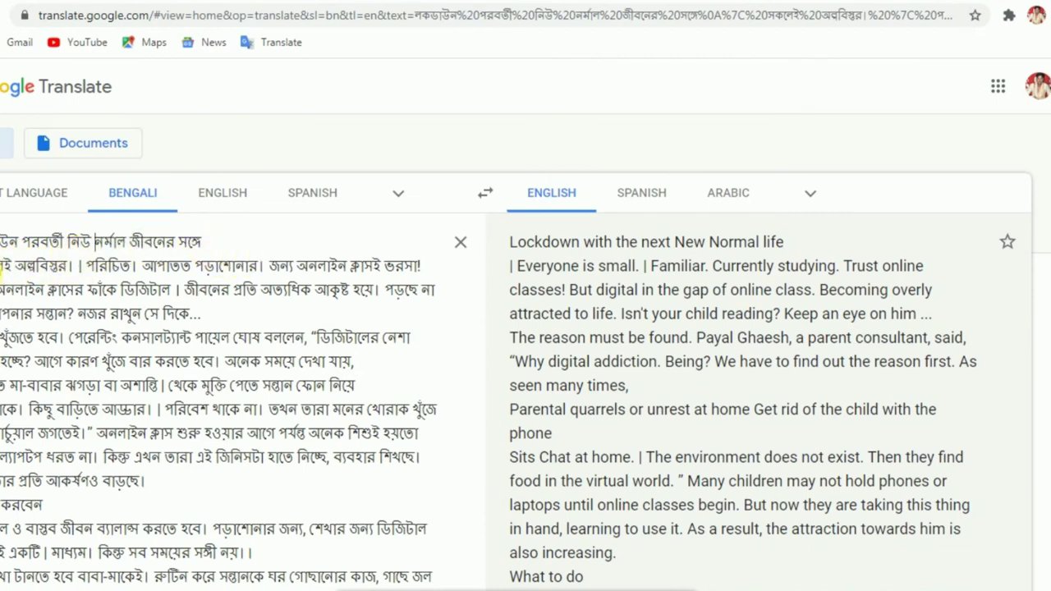
In Google Translate, join the first two Bengali lines and remove the stray marks so they read "সঙ্গে সকলেই অল্পবিস্তর পরিচিত"
key(BackSpace)
key(BackSpace)
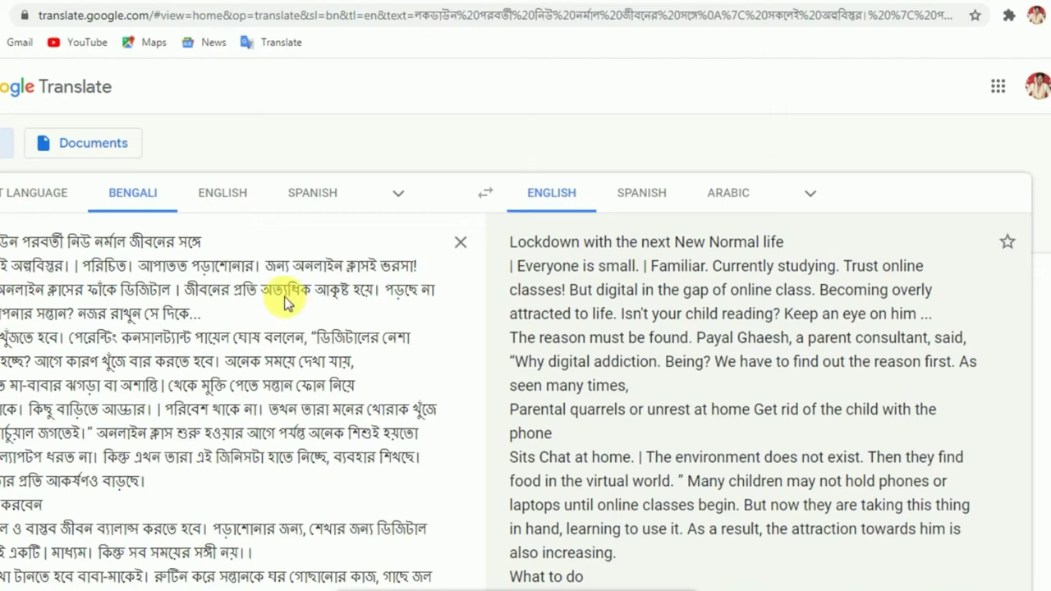
key(BackSpace)
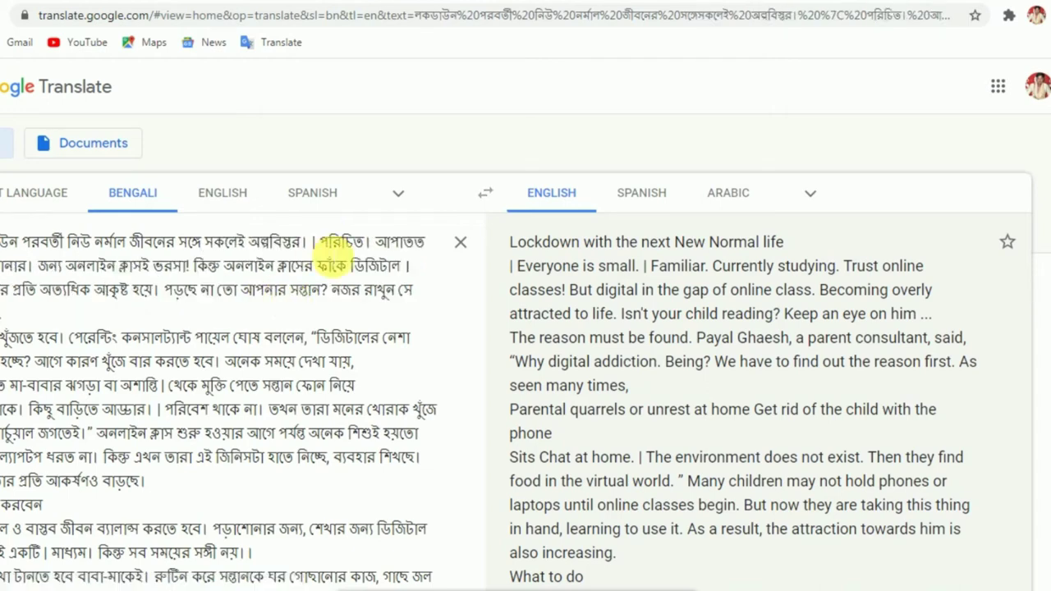
key(BackSpace)
key(BackSpace)
key(BackSpace)
key(BackSpace)
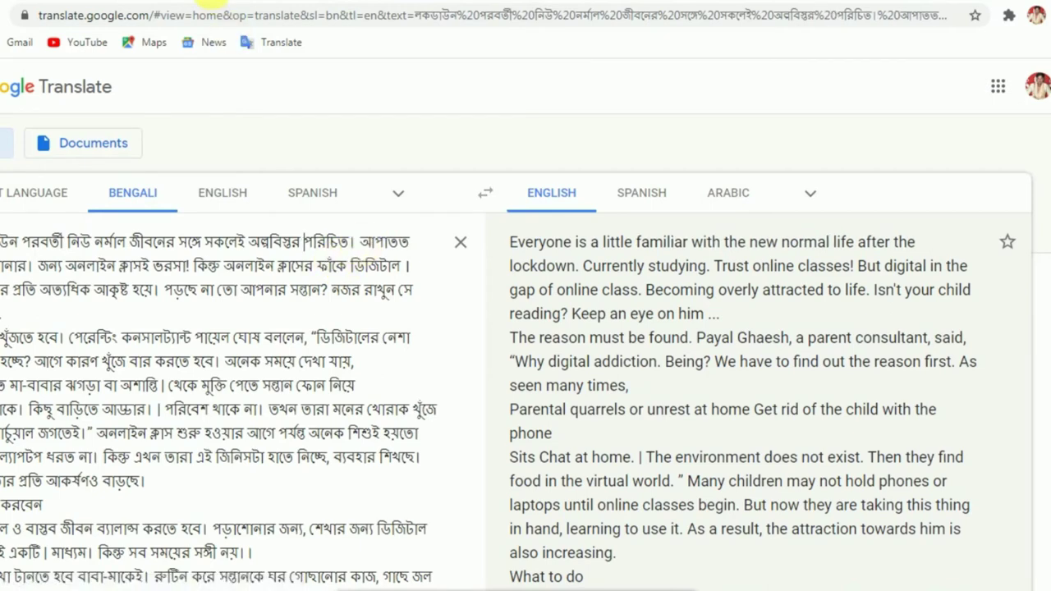
Copy all the extracted Bengali text from "জায়গায়" through "ডিজিটাল লাইফের।" in the IMG_20200704_065451 document
click(369, 1)
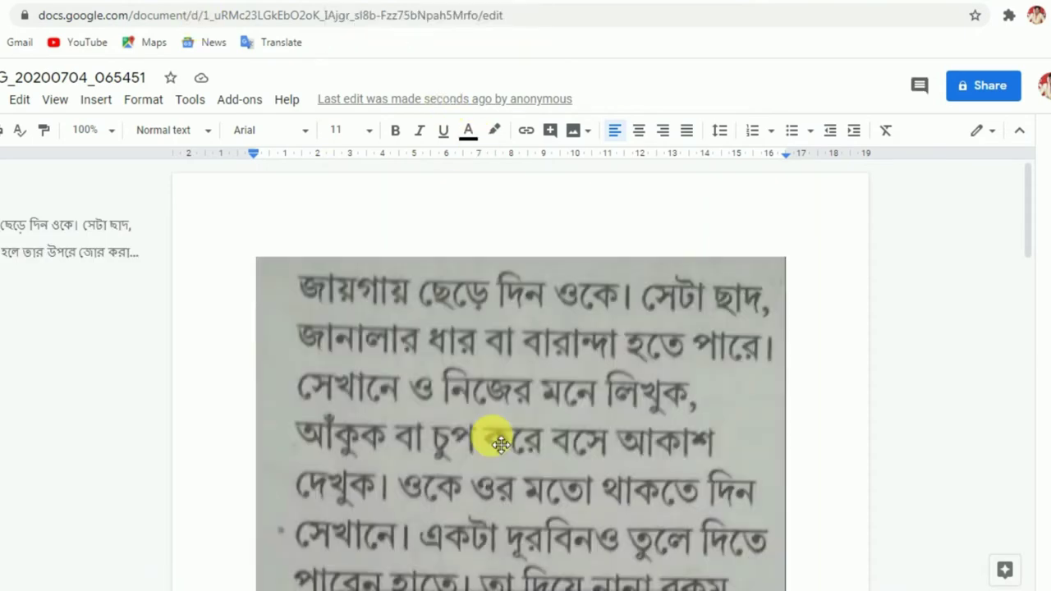
scroll(459, 537, down, 4)
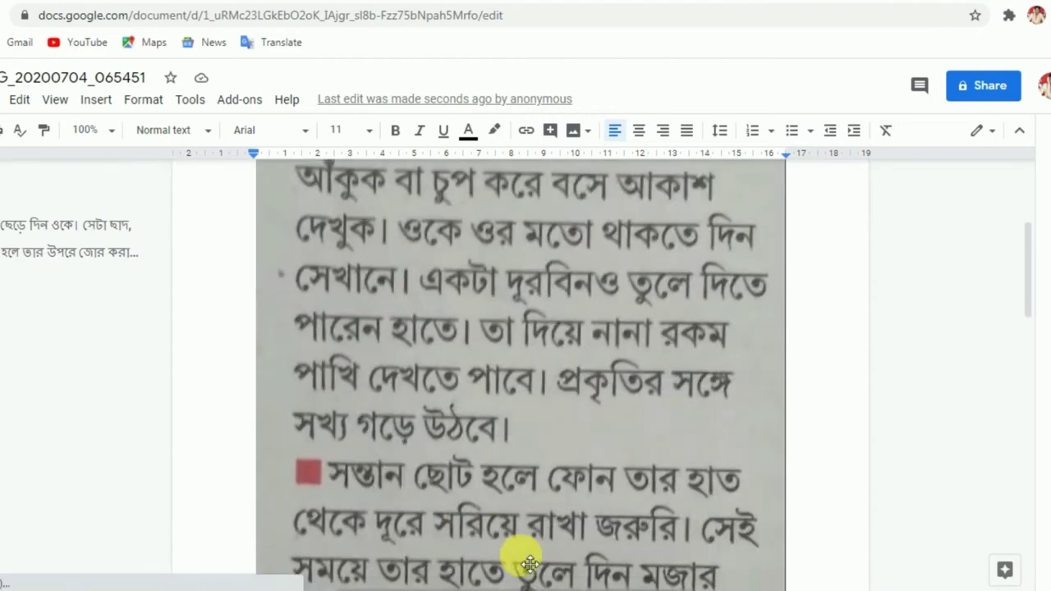
scroll(390, 520, down, 8)
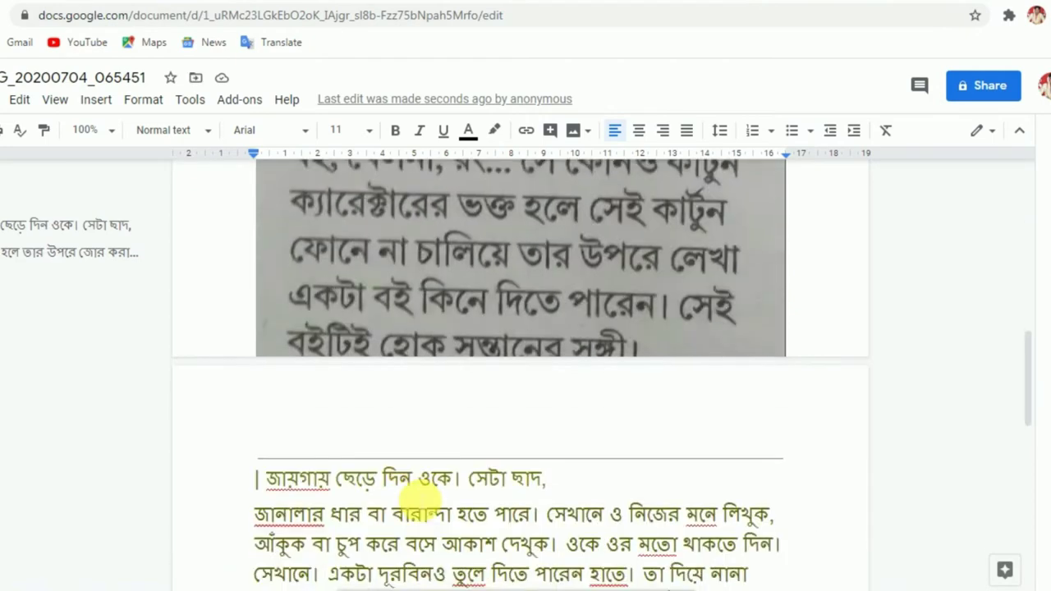
drag(268, 343, 555, 450)
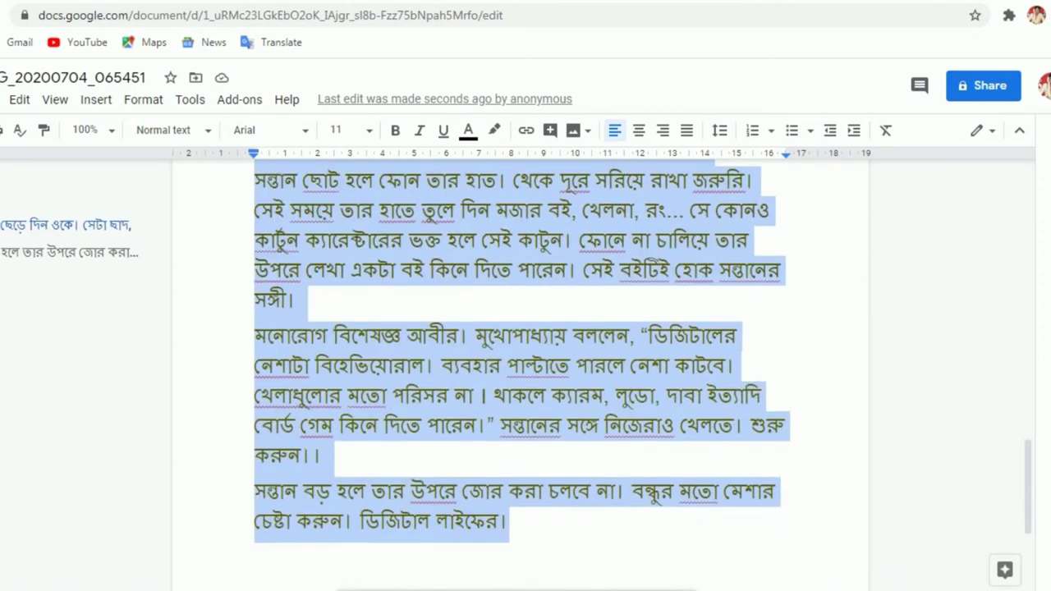
right_click(408, 223)
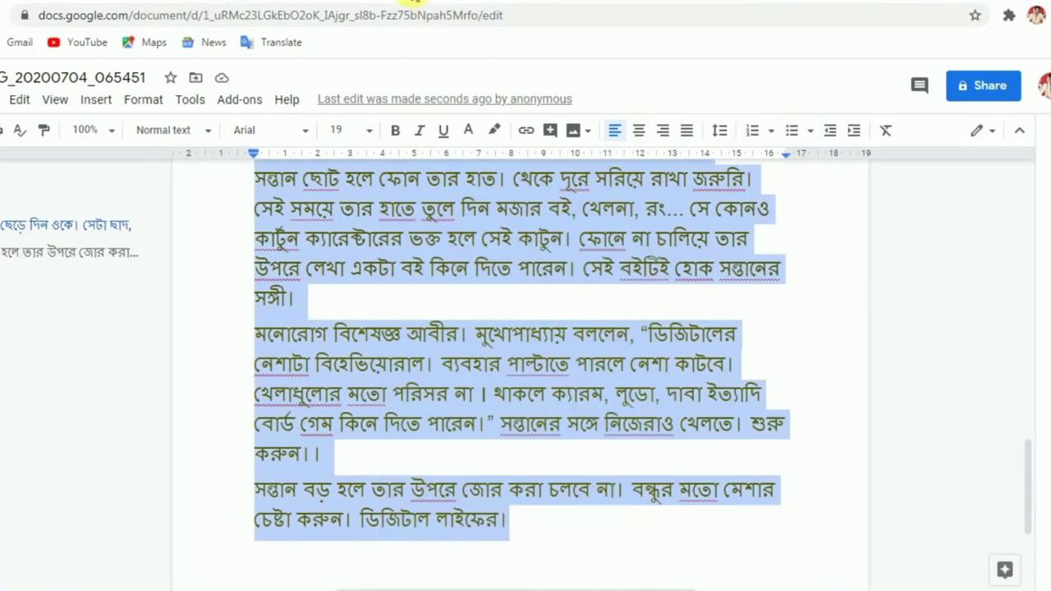
Paste the copied text into Google Translate after the final word "খোলামেলা" of the Bengali source text
click(412, 3)
scroll(312, 443, down, 5)
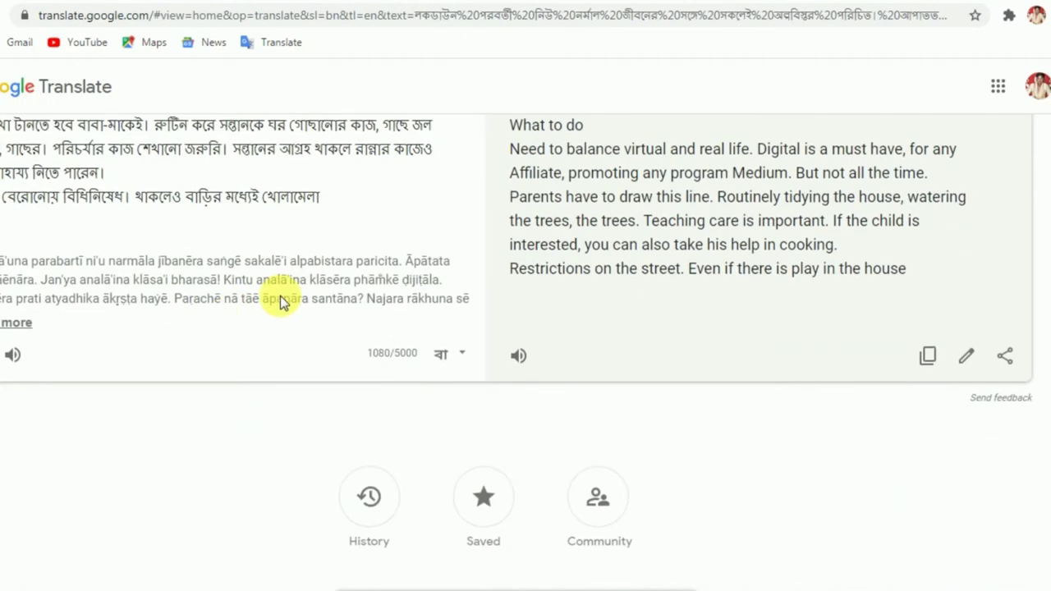
click(355, 205)
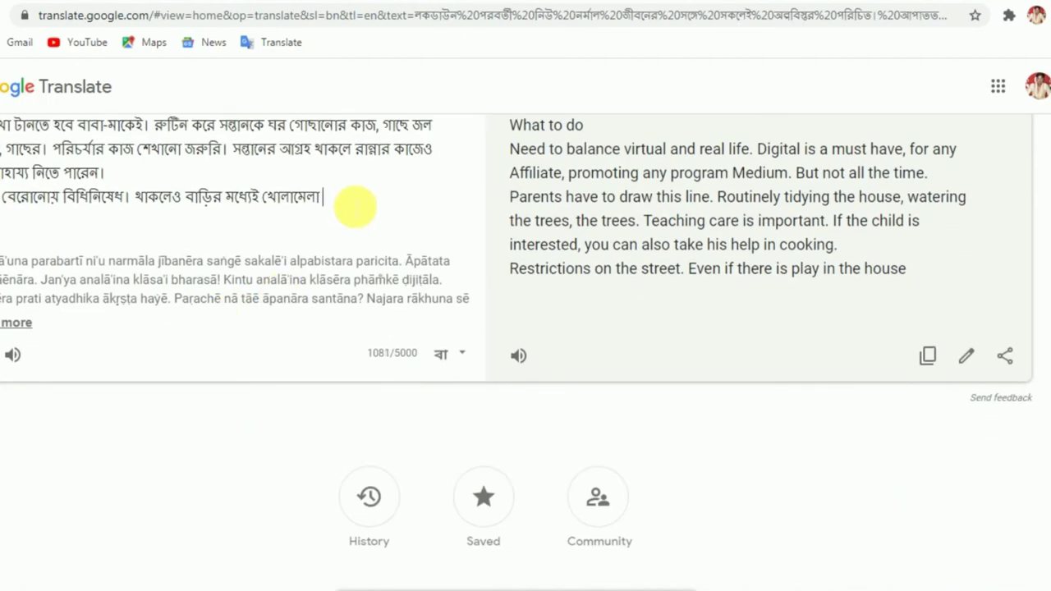
right_click(353, 206)
click(410, 304)
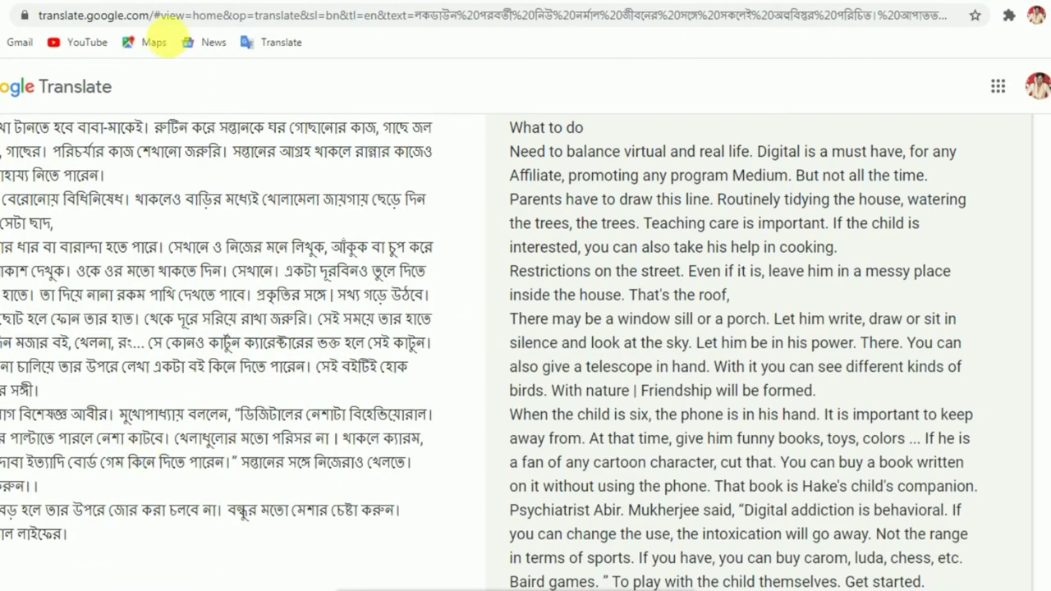
Return to Google Drive and open the image IMG_20200704_065537 with Google Docs to extract its text
click(319, 1)
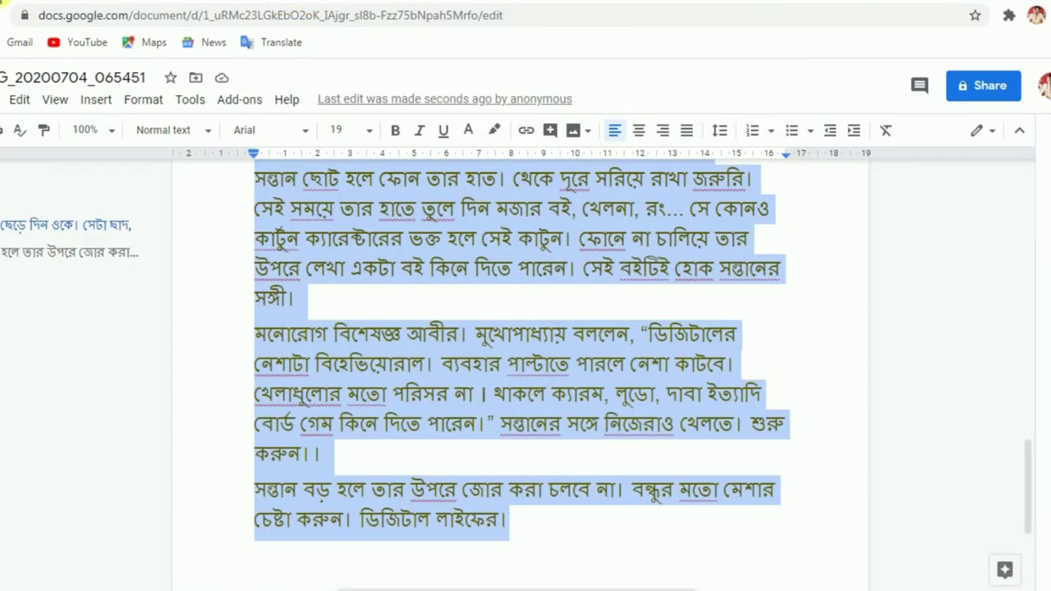
click(2, 3)
click(99, 2)
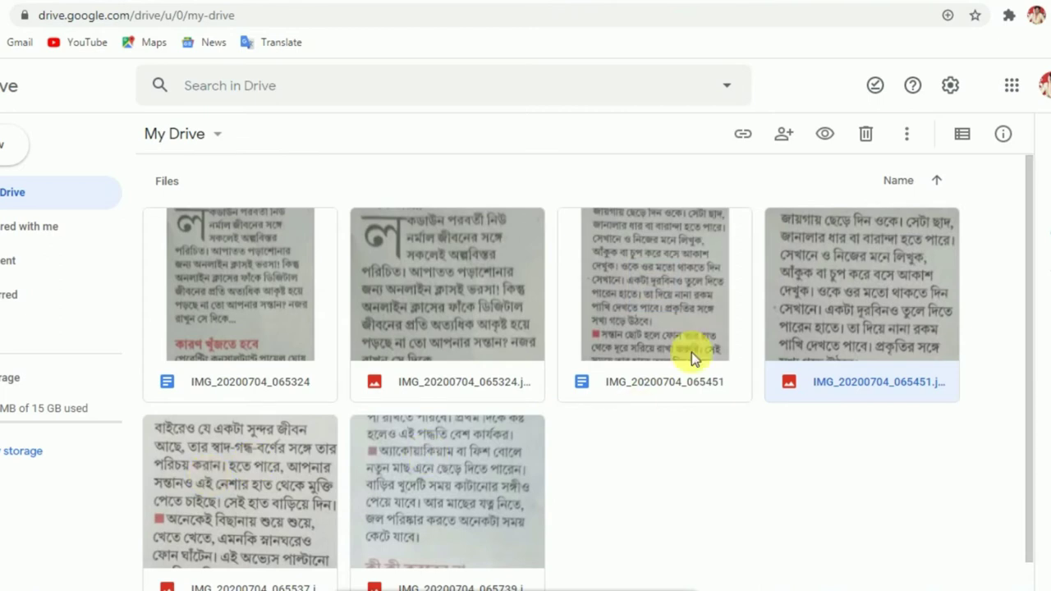
scroll(249, 453, down, 1)
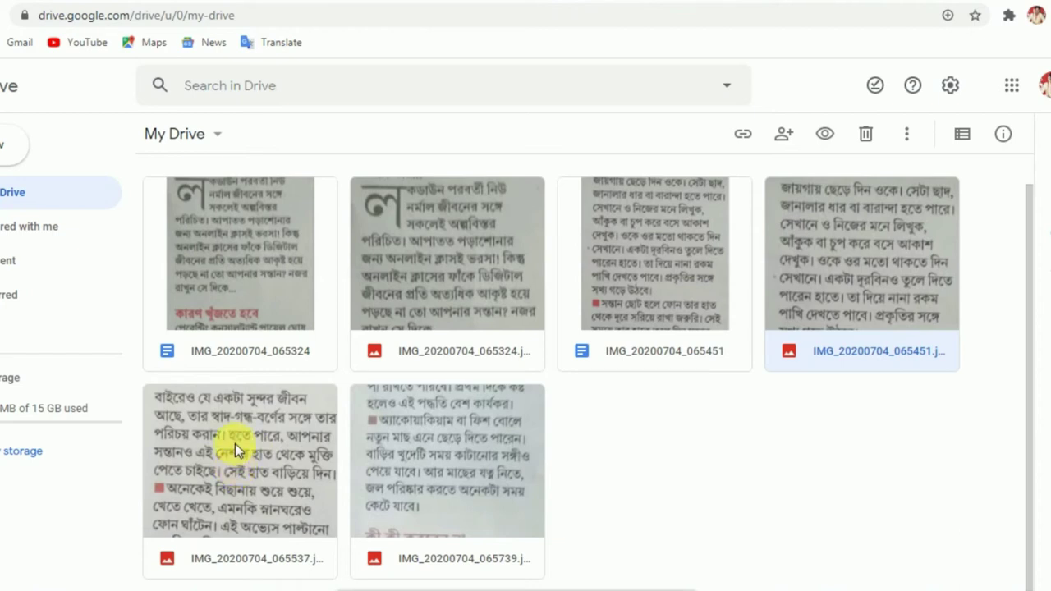
click(250, 458)
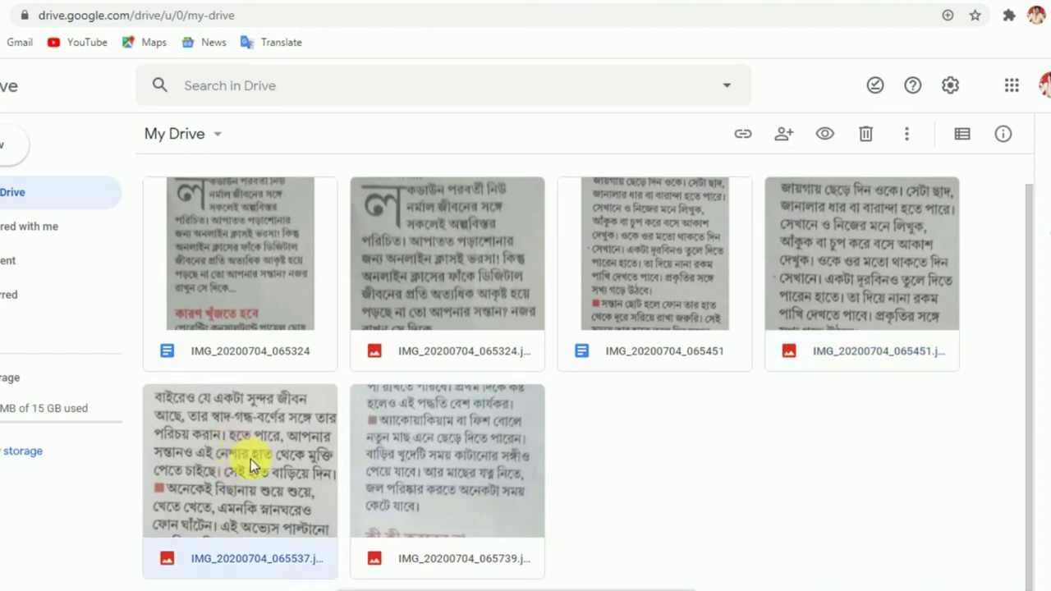
right_click(250, 458)
mouse_move(474, 201)
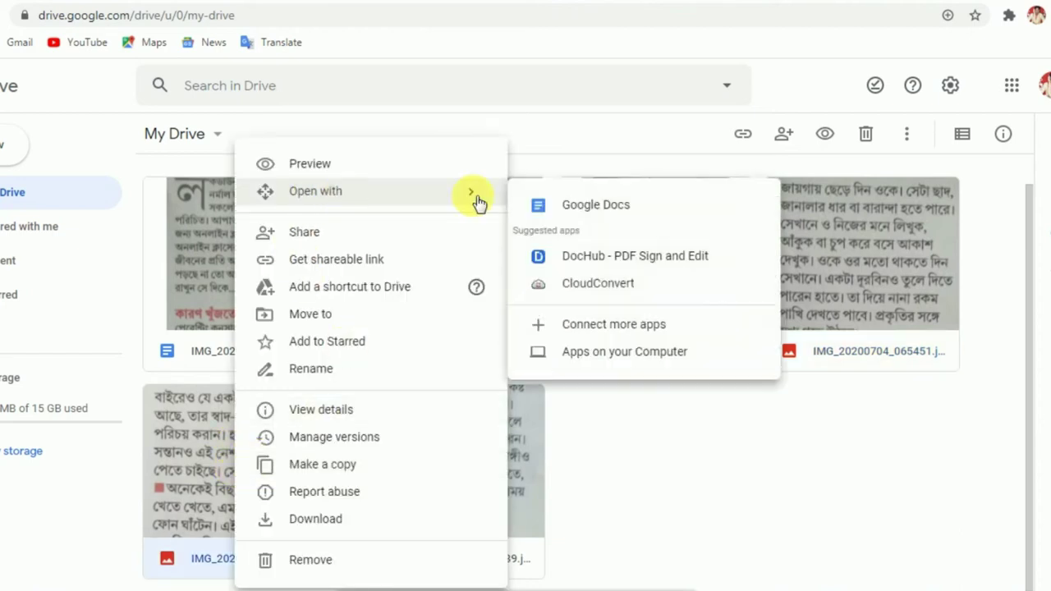
click(581, 204)
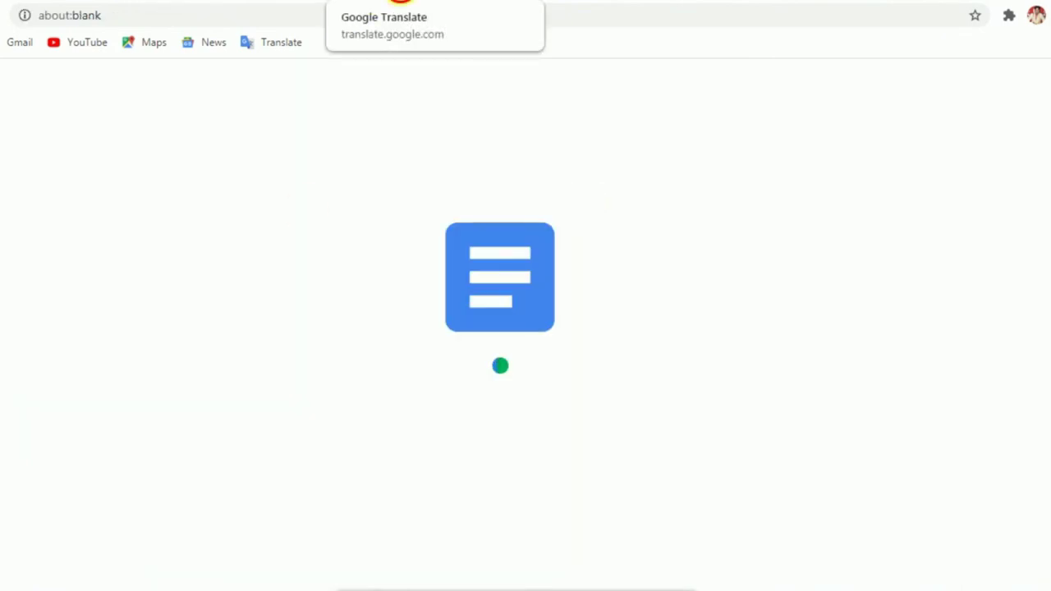
In Google Translate, remove the stray full stops after "পড়াশোনার", "ডিজিটাল" and "হয়ে" in the first Bengali paragraph
click(400, 1)
scroll(230, 242, up, 5)
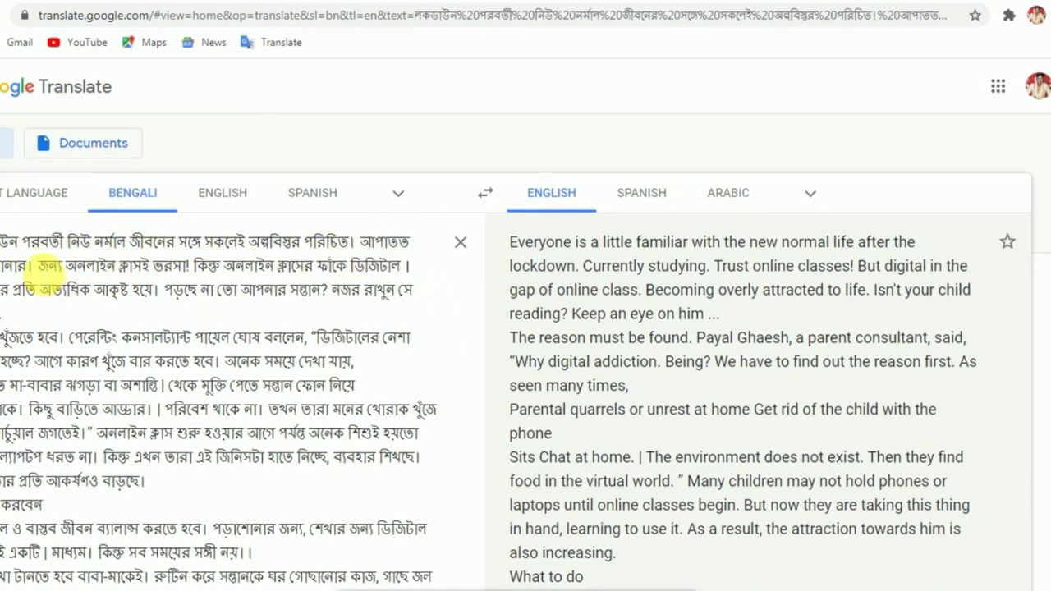
click(36, 267)
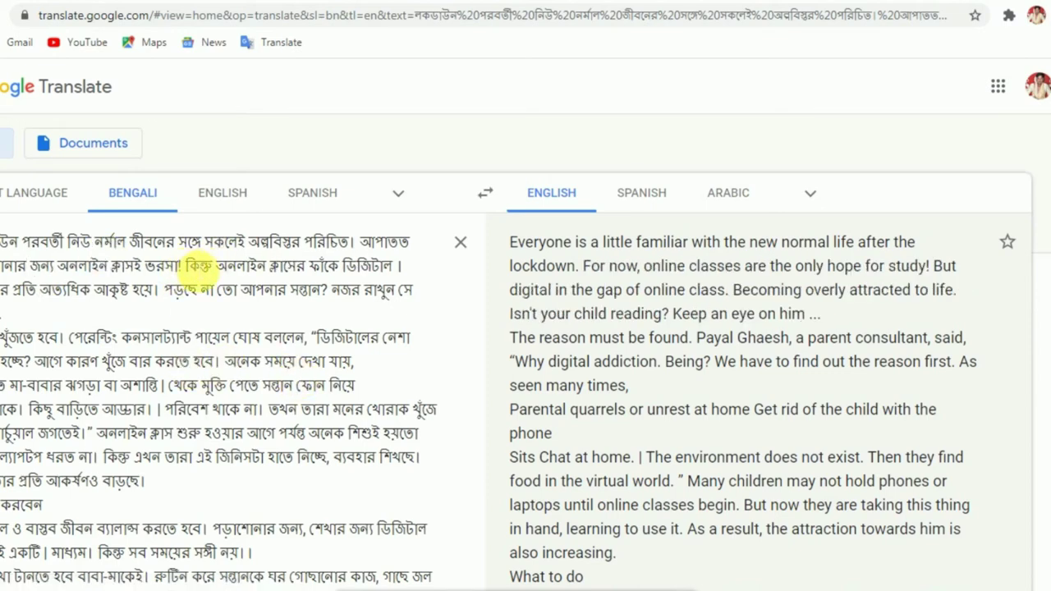
click(408, 267)
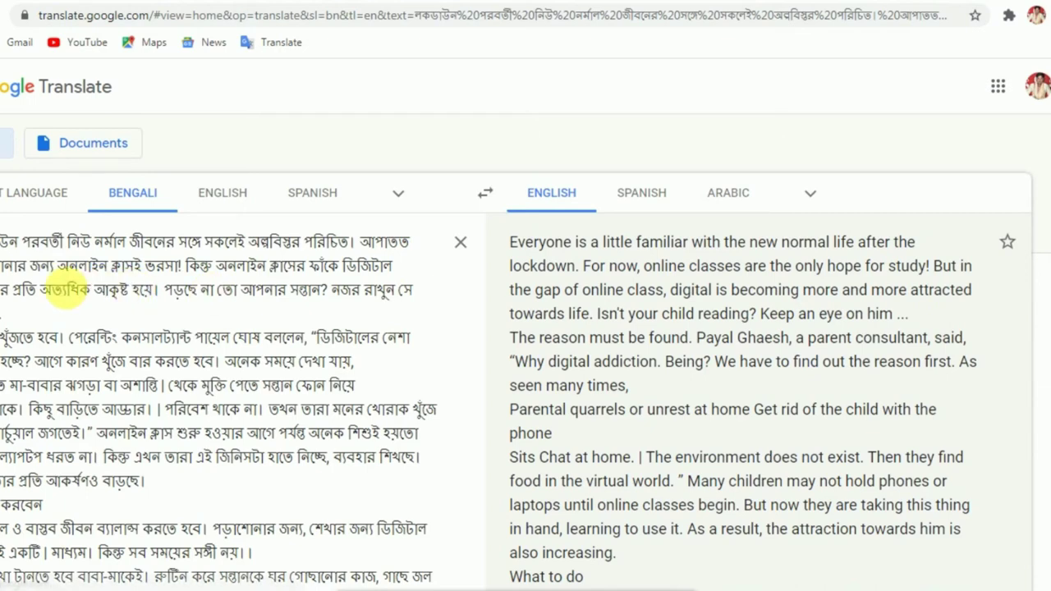
key(Delete)
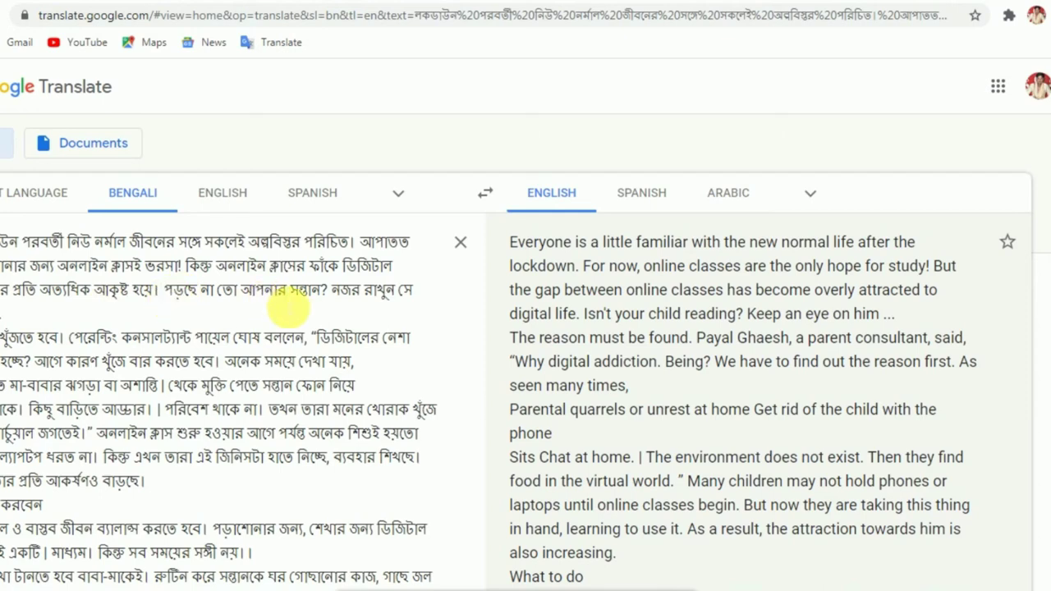
key(BackSpace)
key(BackSpace)
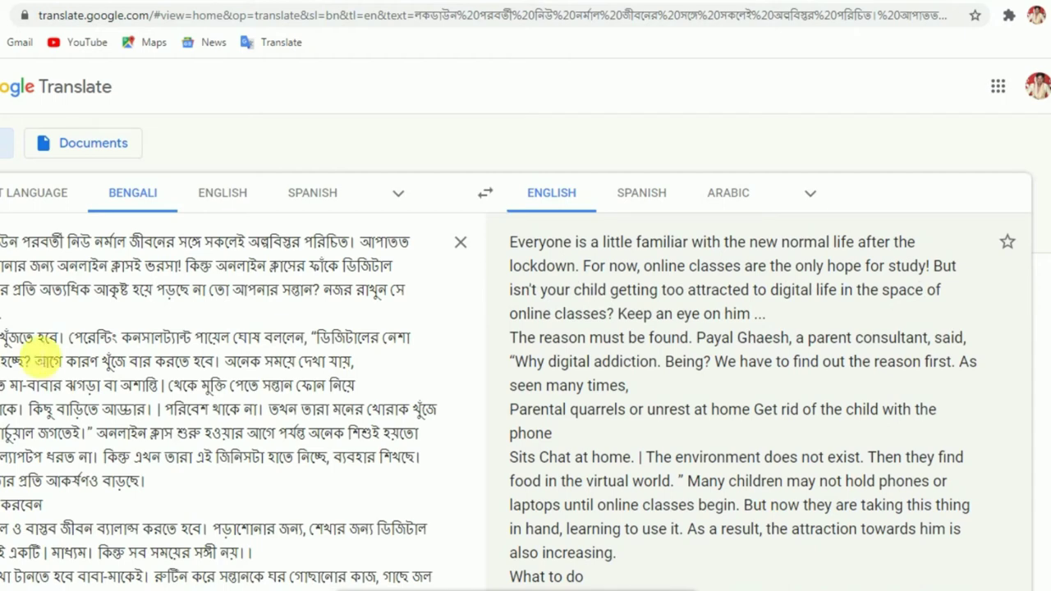
Set off "কারণ খুঁজতে হবে" as a heading with a blank line before and after it, removing its trailing full stop
key(Return)
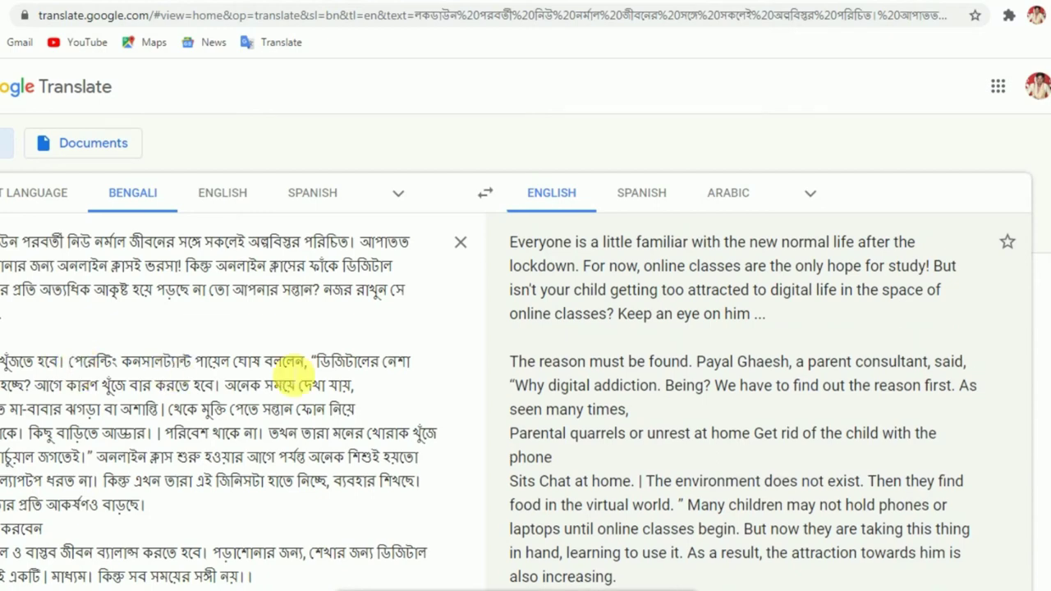
key(BackSpace)
key(BackSpace)
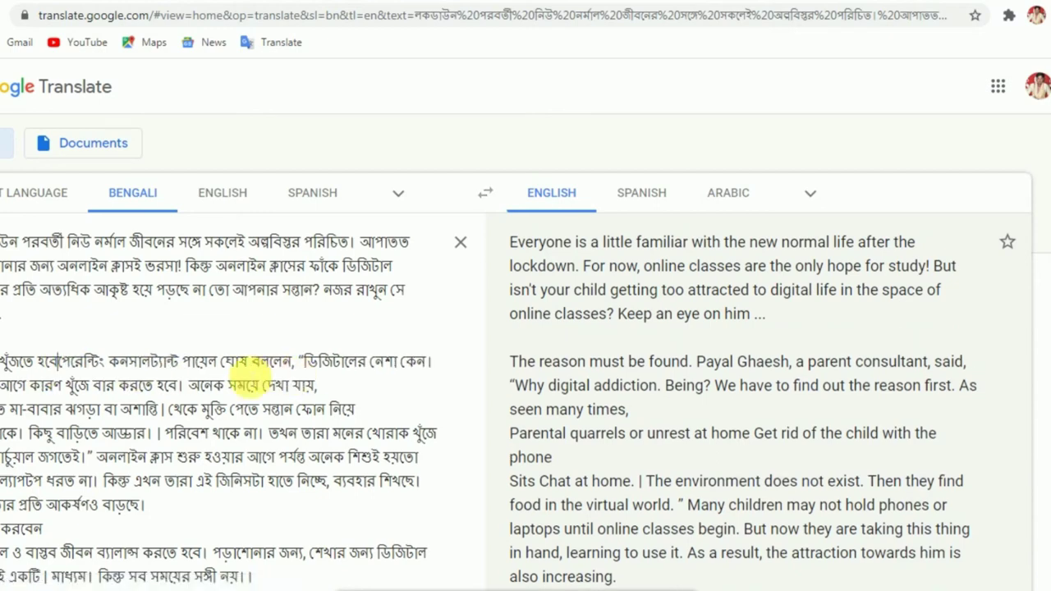
key(Return)
key(Return)
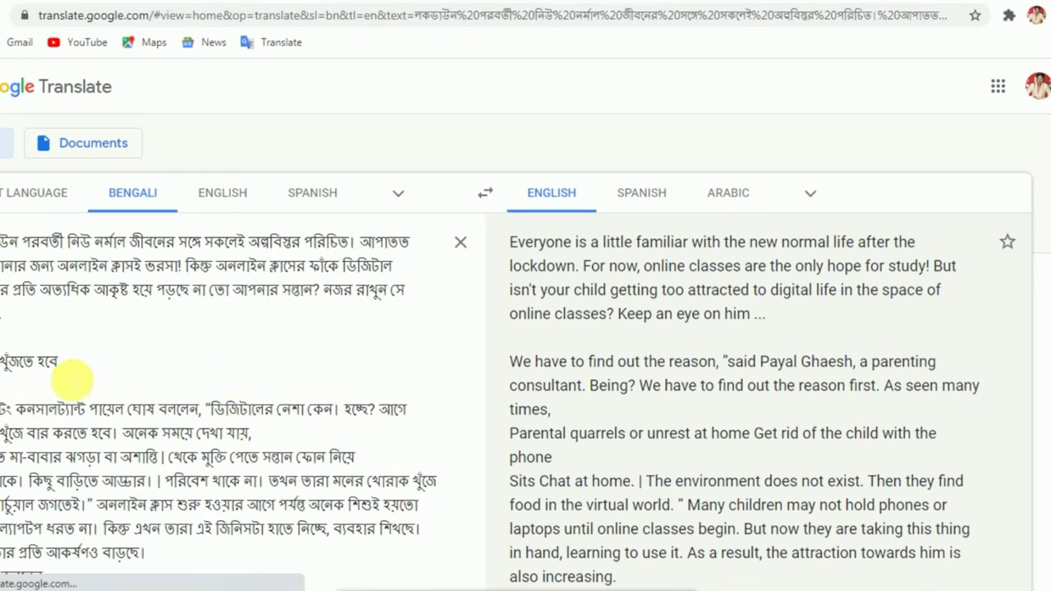
Copy the extracted Bengali text from "বাইরেও" through "অর্থাৎ" in the IMG_20200704_065537 document
click(230, 1)
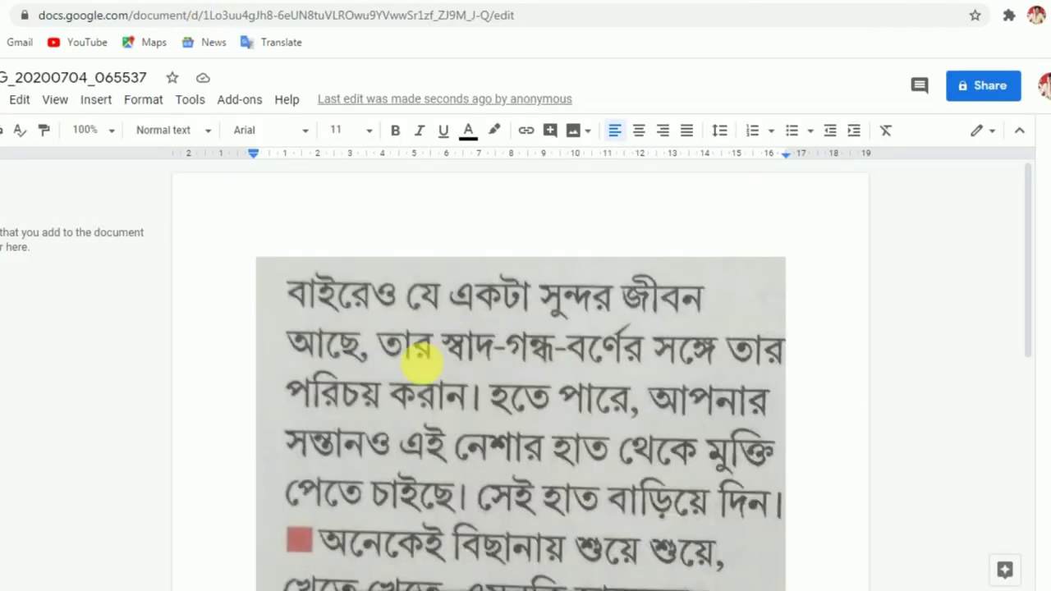
scroll(481, 410, down, 5)
scroll(495, 443, down, 1)
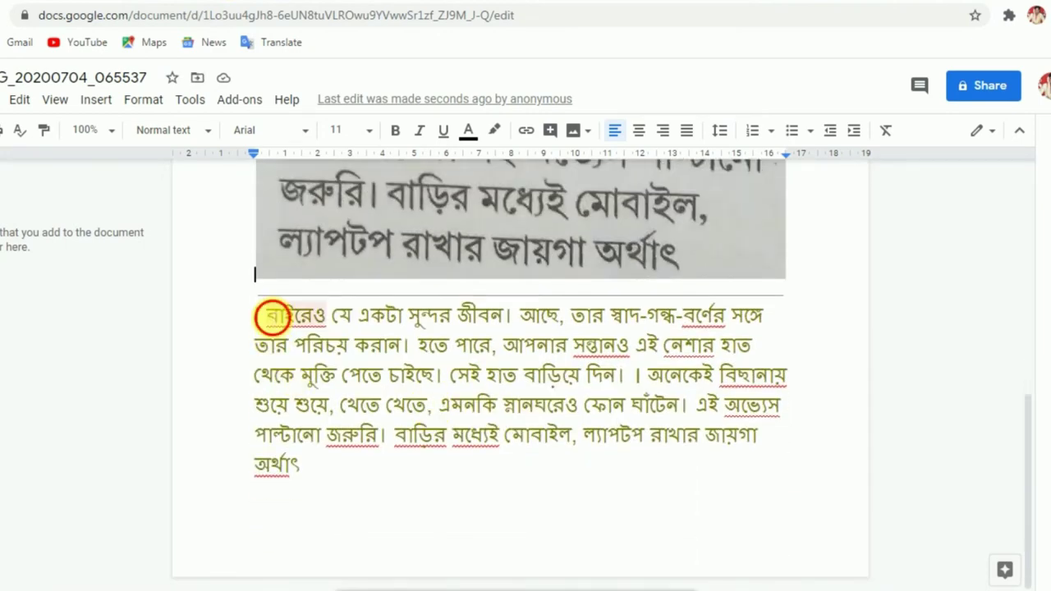
drag(272, 316, 775, 468)
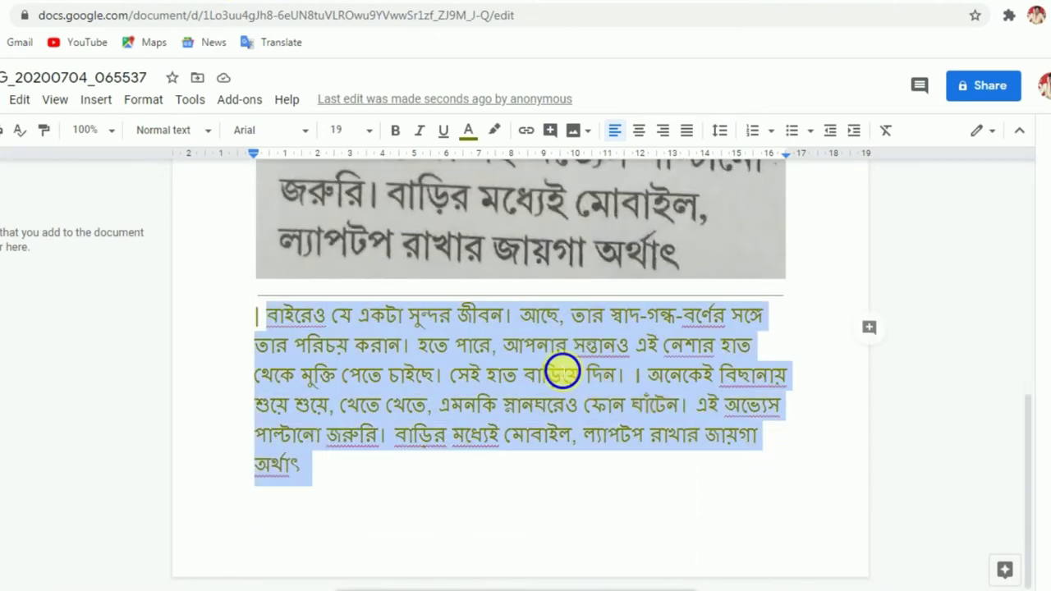
right_click(555, 367)
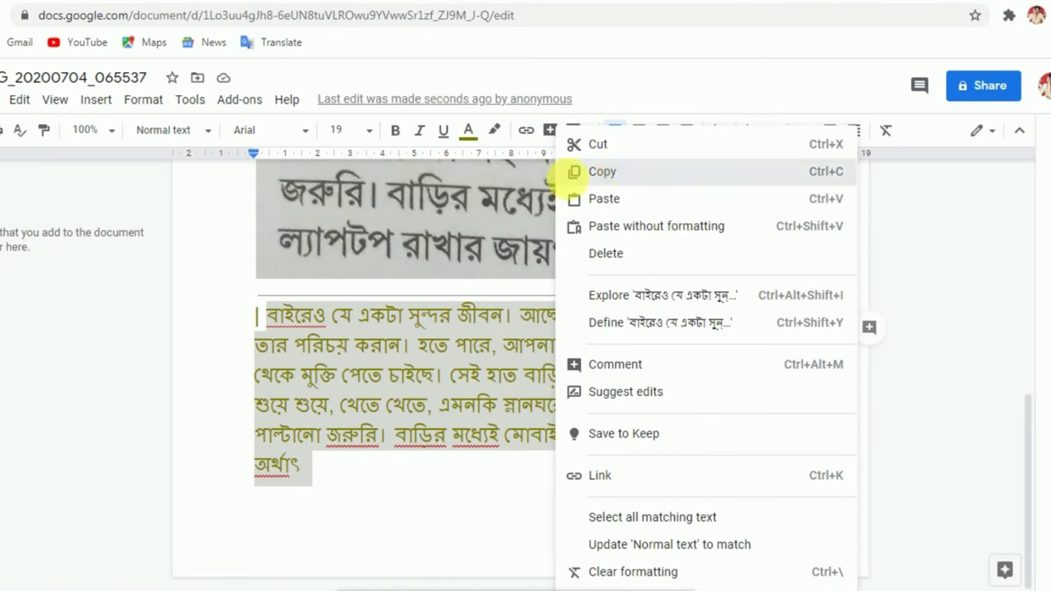
click(602, 171)
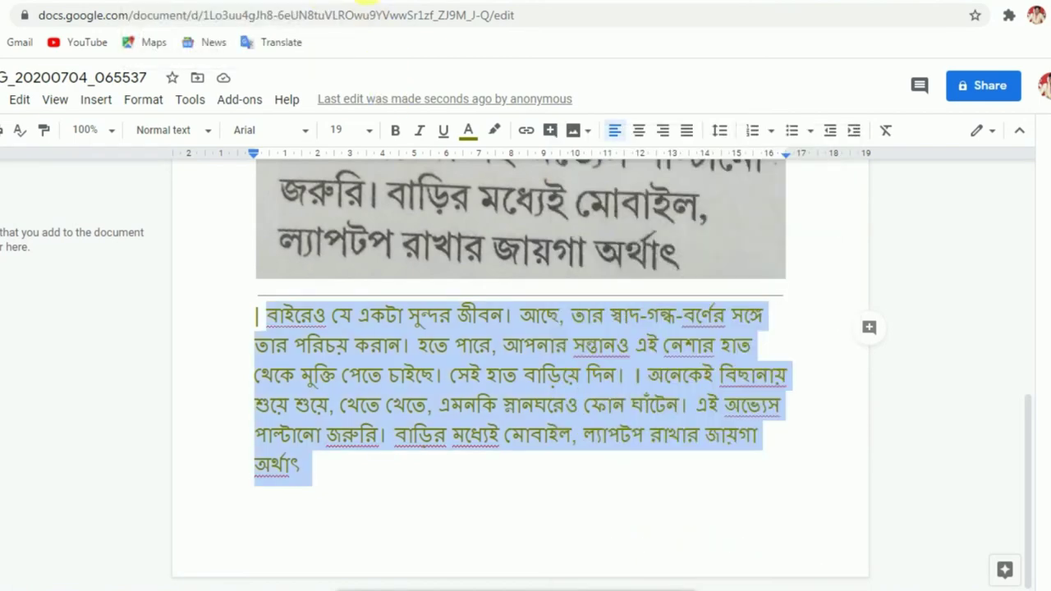
In Google Translate, remove the full stop after the final "লাইফের" and paste the copied text from "বাইরেও" through "অর্থাৎ" there
click(319, 1)
scroll(257, 432, down, 12)
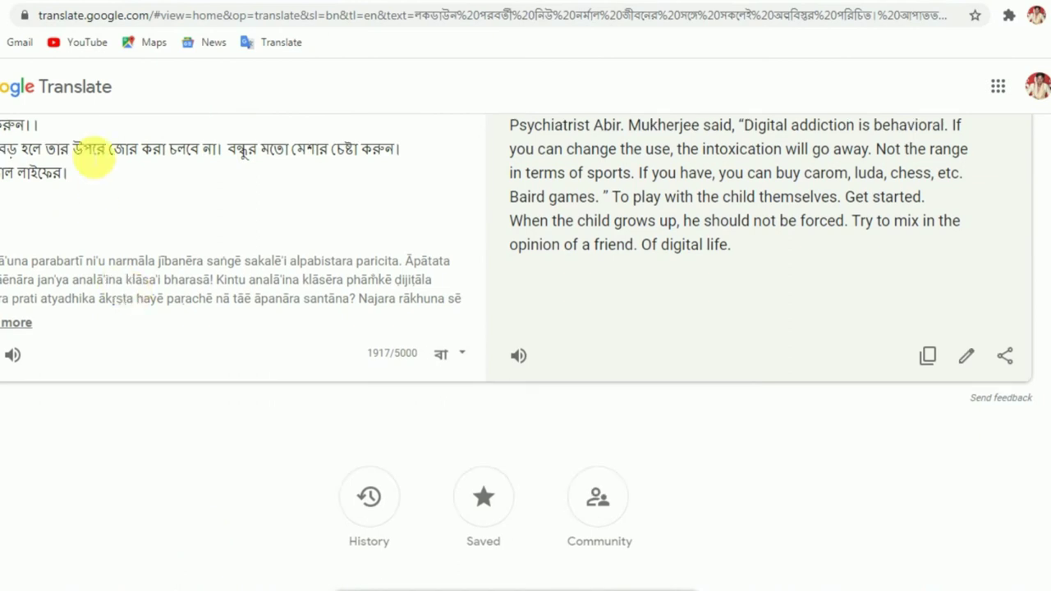
click(114, 188)
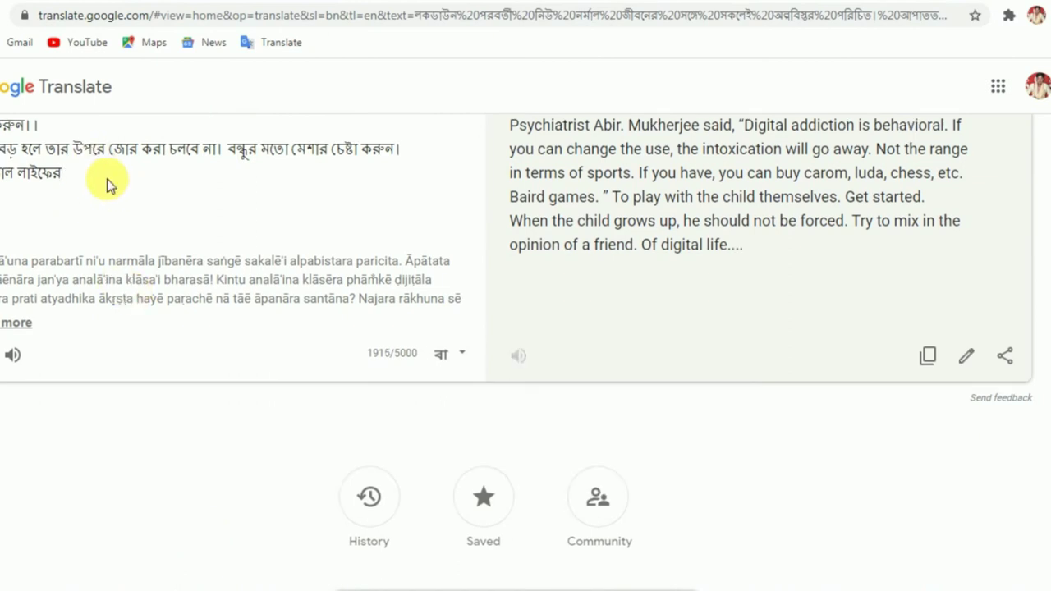
right_click(112, 183)
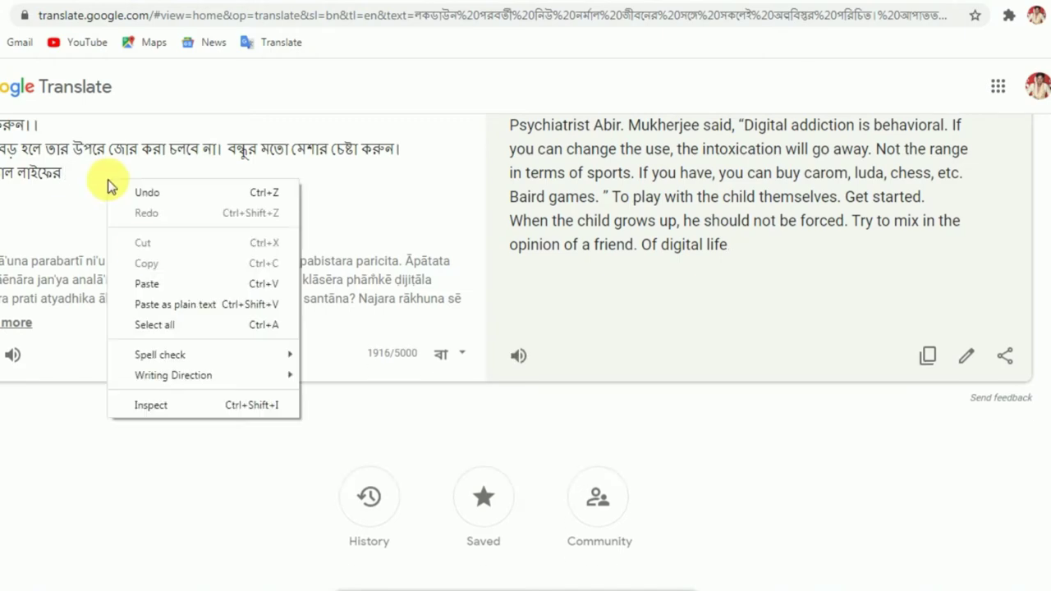
click(155, 285)
scroll(197, 468, down, 4)
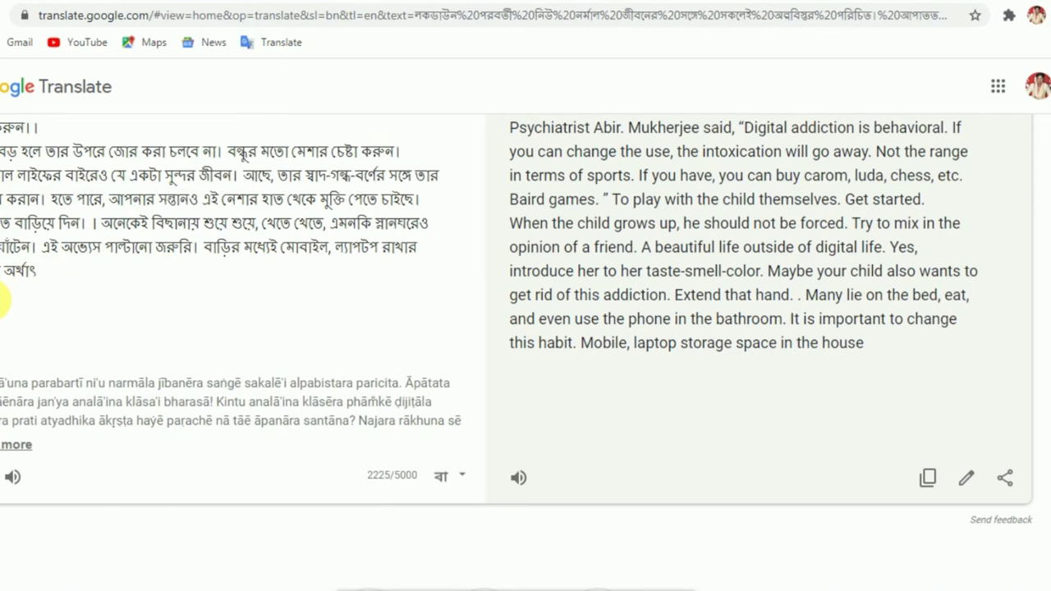
key(BackSpace)
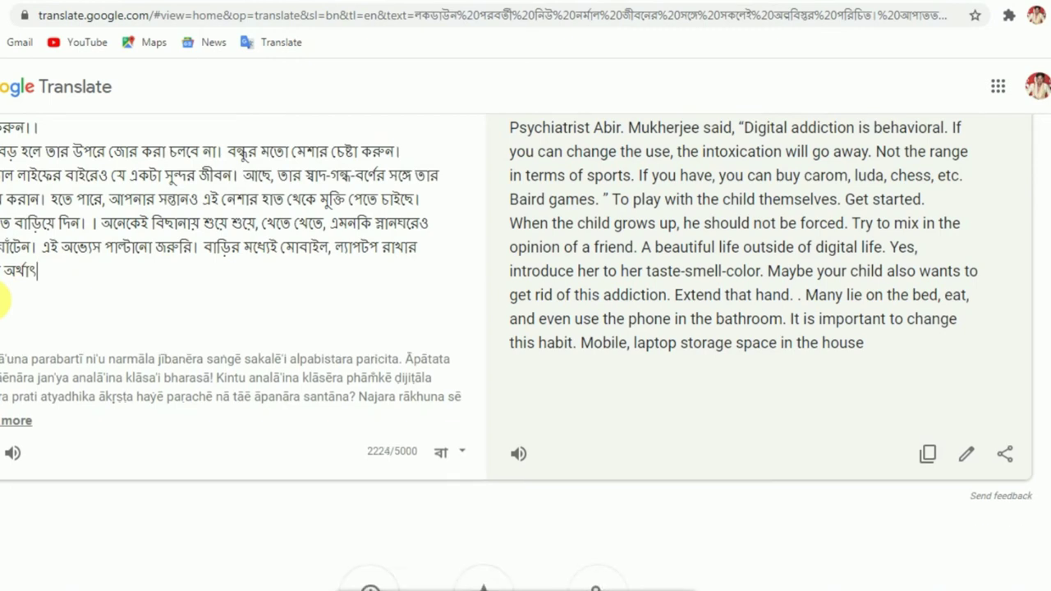
Return to Google Drive and open the image IMG_20200704_065739 with Google Docs to extract its text
click(51, 4)
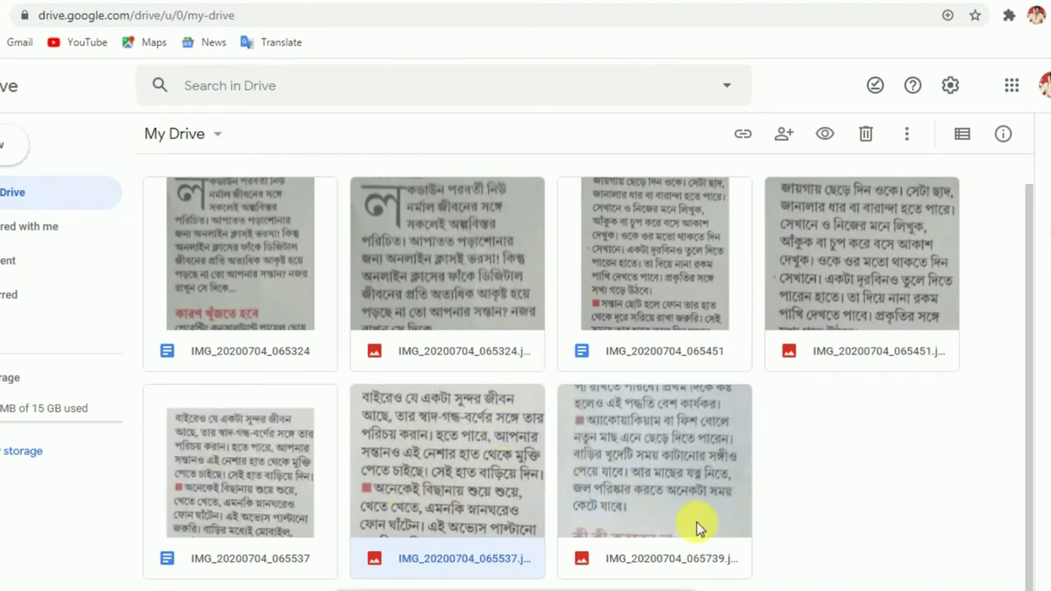
right_click(639, 466)
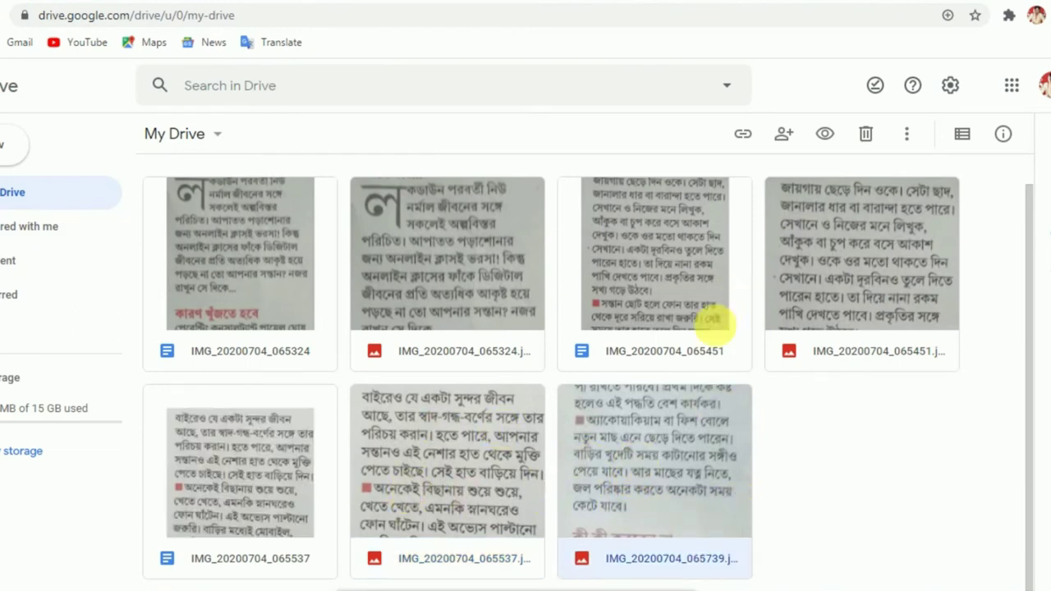
mouse_move(772, 194)
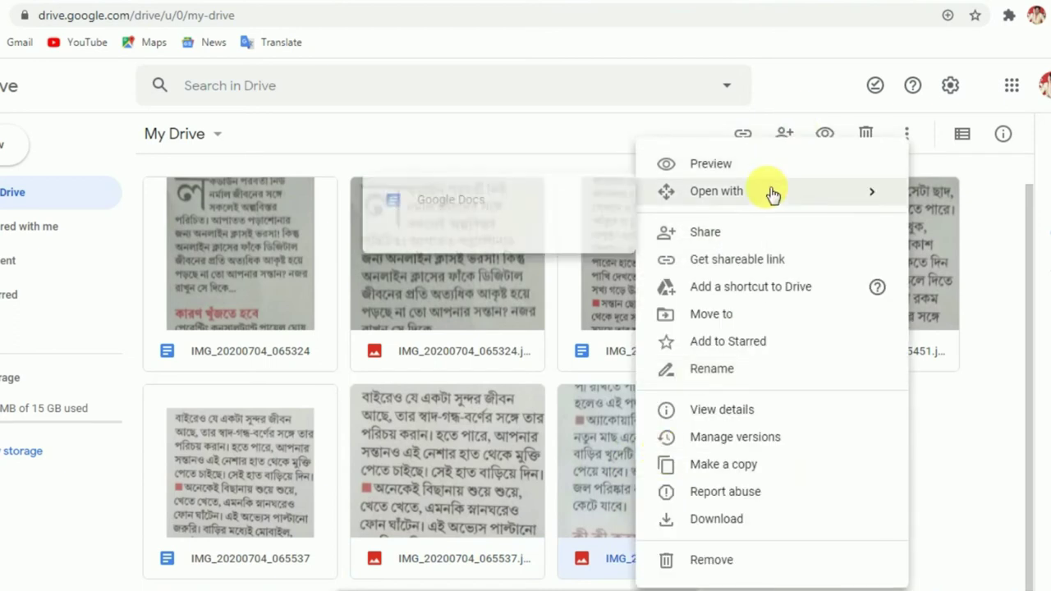
click(436, 207)
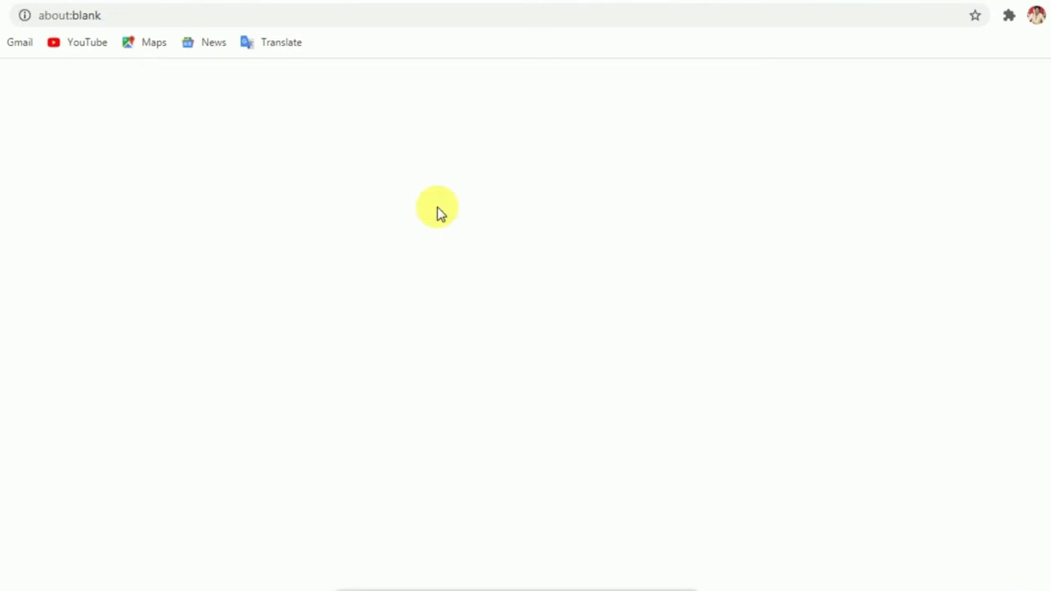
click(411, 1)
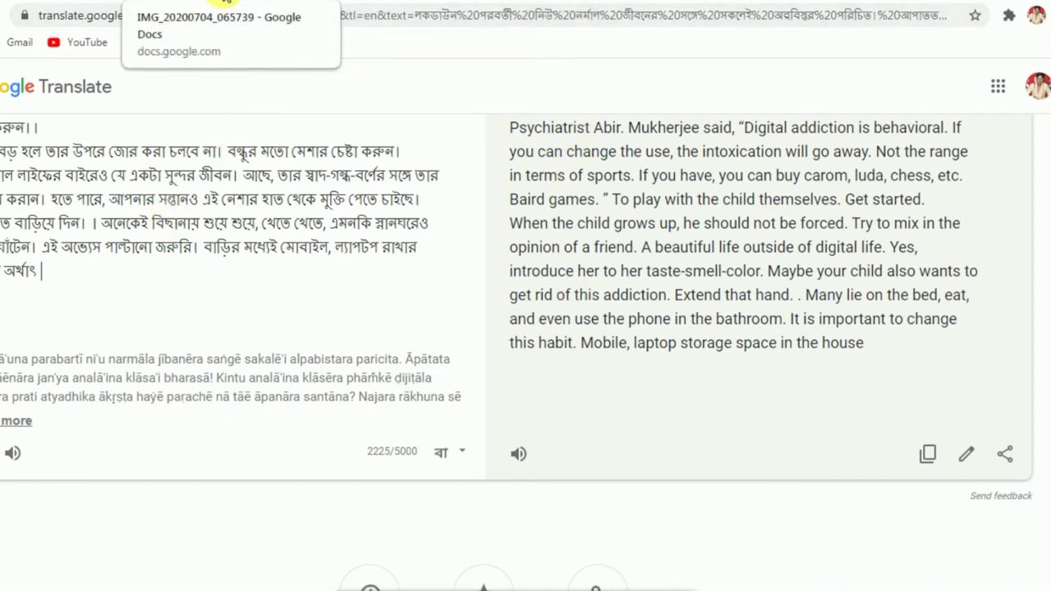
Copy the extracted Bengali text from the IMG_20200704_065739 document and paste it after "অর্থাৎ" in Google Translate
click(227, 2)
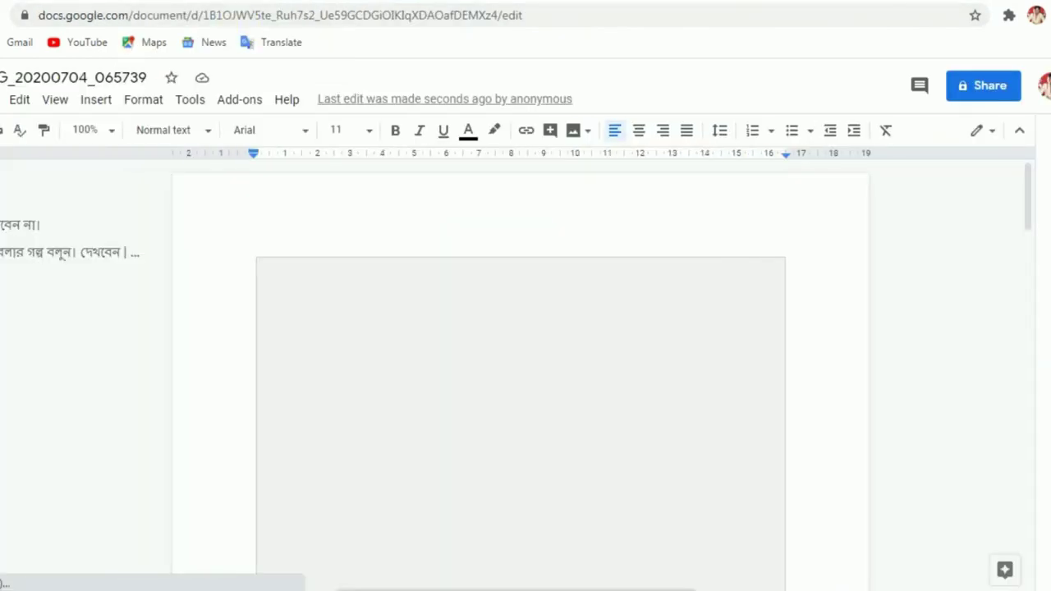
scroll(504, 504, down, 15)
key(ctrl+a)
key(ctrl+c)
click(398, 5)
right_click(87, 335)
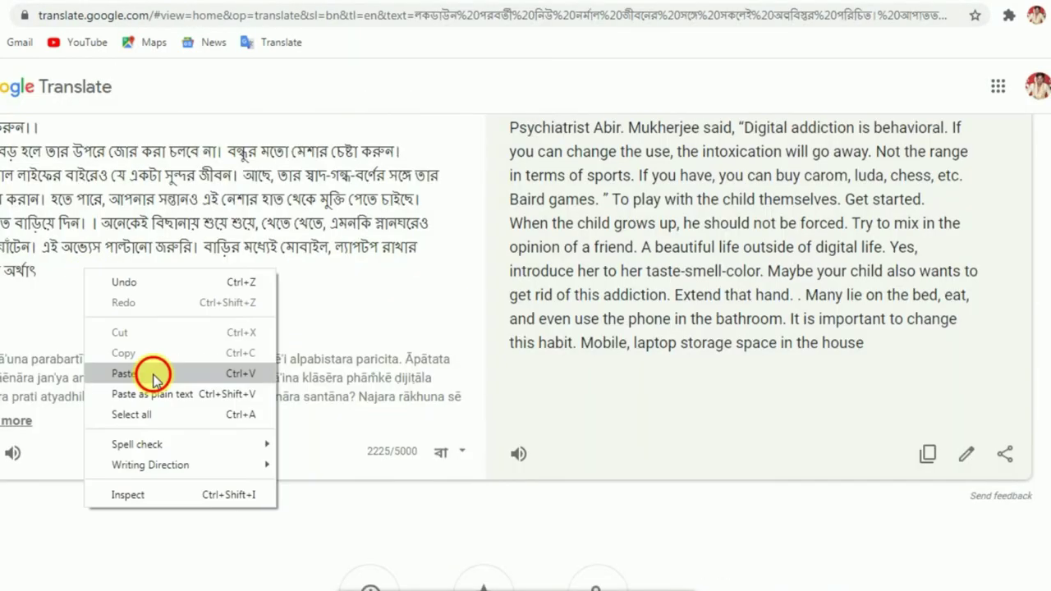
click(152, 370)
Join the broken lines after "দেখা যায়," in the parenting consultant's paragraph and remove the stray bar after "অশান্তি"
click(343, 325)
key(BackSpace)
click(183, 371)
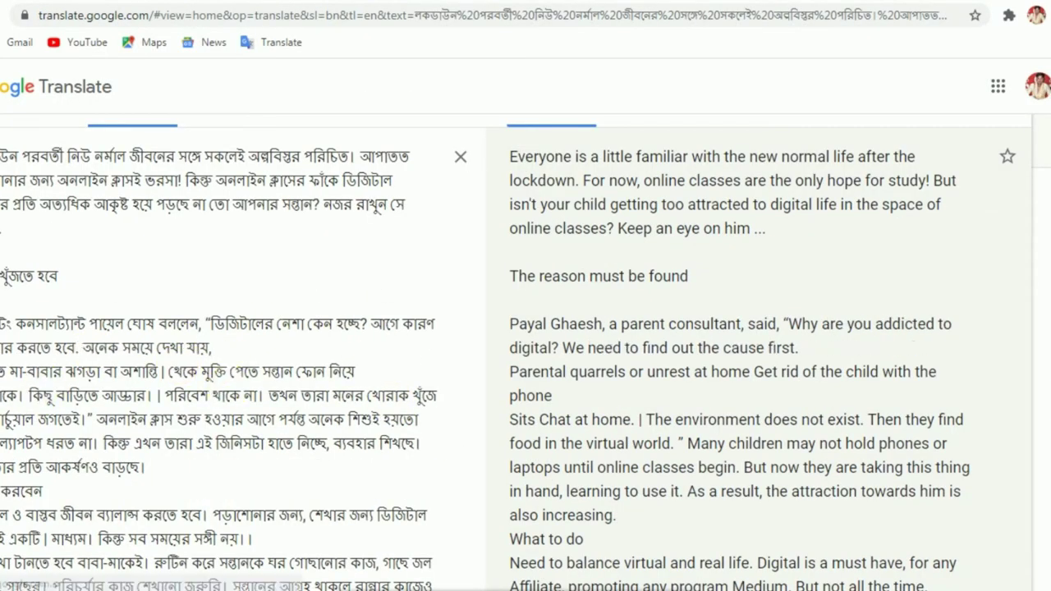
key(BackSpace)
click(123, 374)
key(Delete)
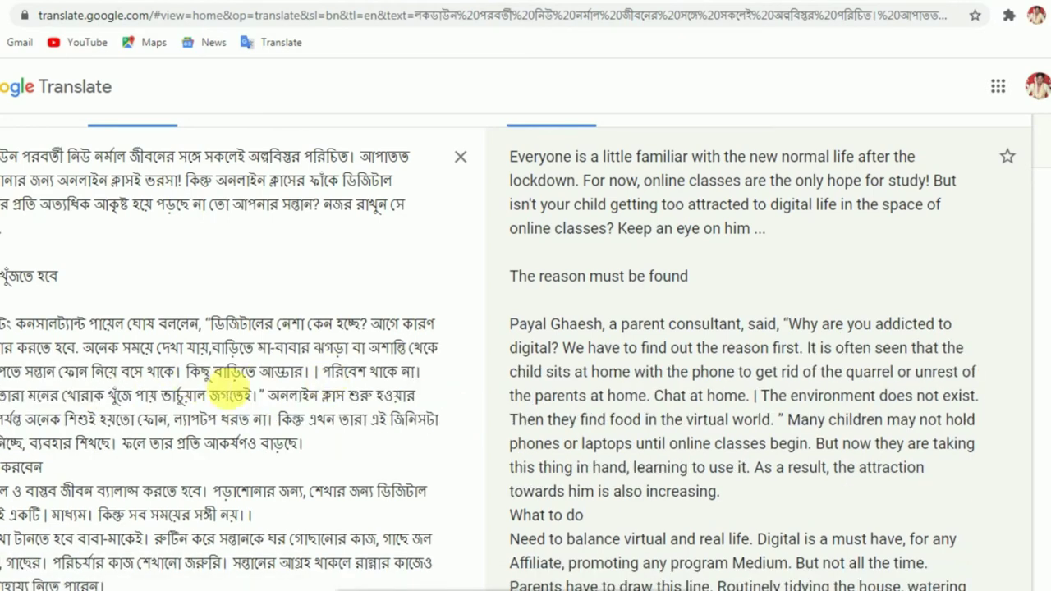
Start a new paragraph at "কিছু বাড়িতে" and remove the stray full stop and bar between "আড্ডার" and "পরিবেশ"
click(229, 386)
key(Return)
key(Return)
click(210, 403)
key(BackSpace)
key(BackSpace)
key(BackSpace)
Set off the "করবেন" line (What to do) as a heading with a blank line before and after it
scroll(435, 332, down, 1)
click(27, 415)
key(Return)
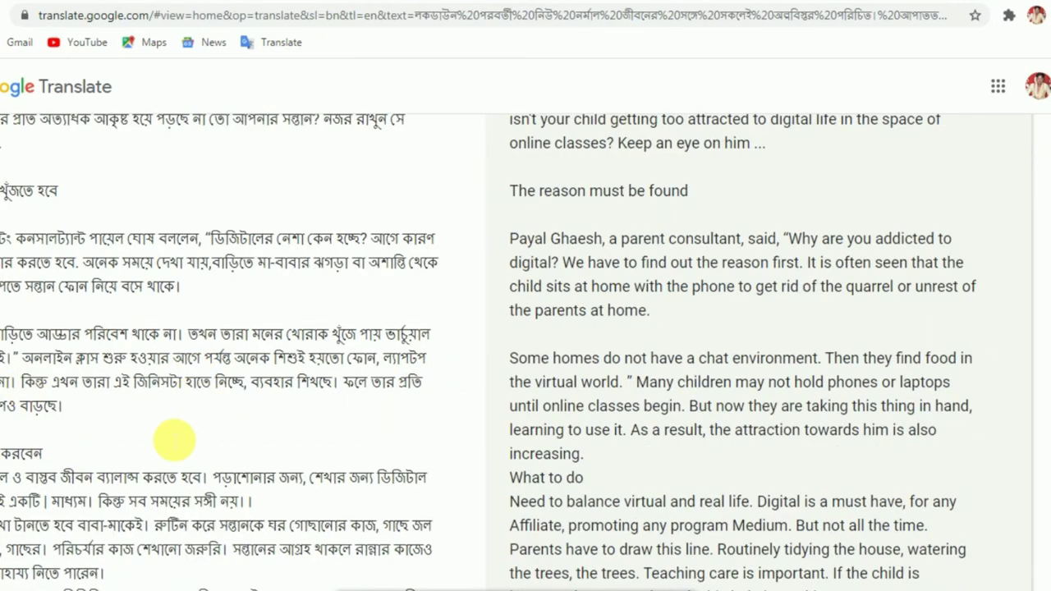
key(Down)
key(Return)
Remove the stray marks after "একটি" and "নয়", joining the latter to "এই রেখা", and start a new paragraph after "বাবা-মাকেই।"
scroll(246, 369, down, 3)
click(47, 268)
key(BackSpace)
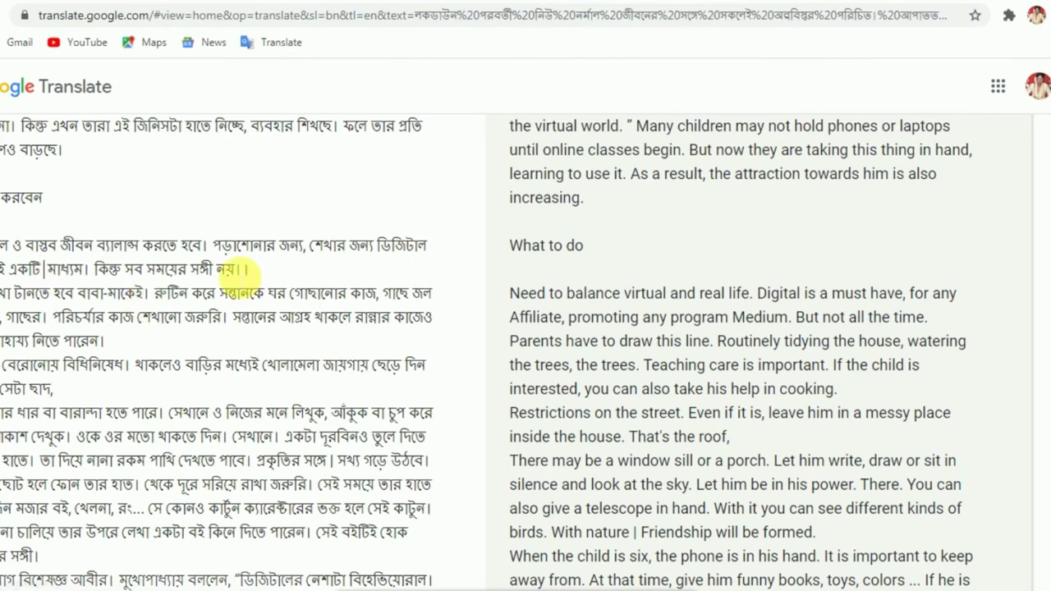
click(248, 268)
key(BackSpace)
key(Delete)
key(BackSpace)
key(End)
key(Return)
key(Return)
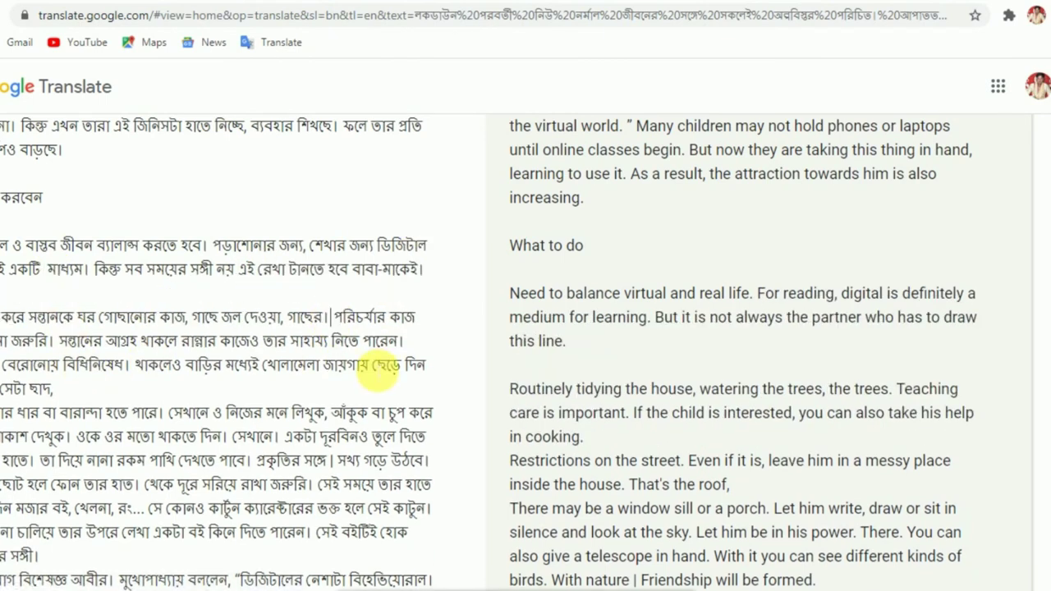
Remove the stray full stops after "গাছের" and "বিধিনিষেধ", start a new paragraph at "সেটা ছাদ," and join "জানালার" to it
click(332, 316)
key(BackSpace)
click(124, 363)
key(BackSpace)
click(8, 390)
key(Return)
key(Return)
key(End)
key(Delete)
scroll(411, 382, down, 1)
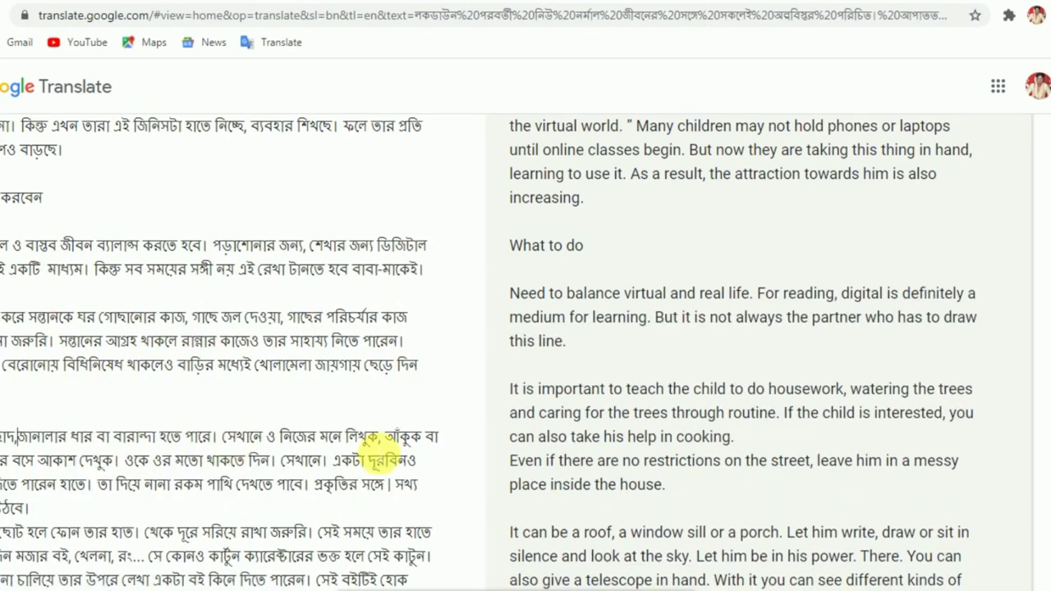
Remove the stray marks after "সেখানে", "সঙ্গে" and "তার হাত", and add a blank line after the paragraph ending in "উঠবে।"
click(356, 375)
key(BackSpace)
click(139, 448)
key(BackSpace)
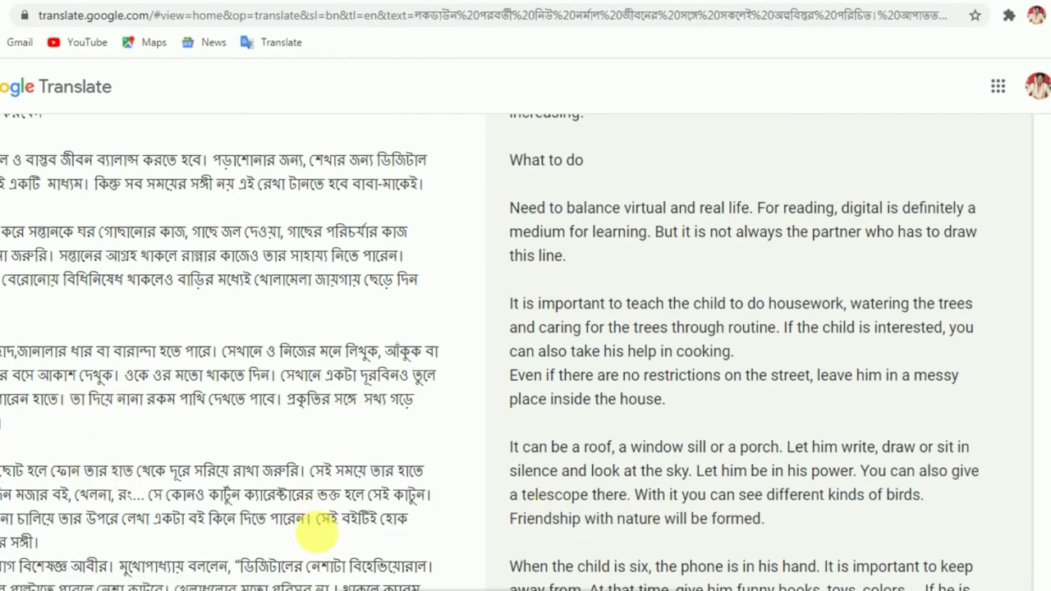
scroll(317, 534, down, 1)
scroll(318, 507, down, 3)
Remove the stray full stops after the psychiatrist's first name, "বিহেভিয়োরাল", "পরিসর না" and "খেলতে", and add a blank line after that paragraph
click(116, 249)
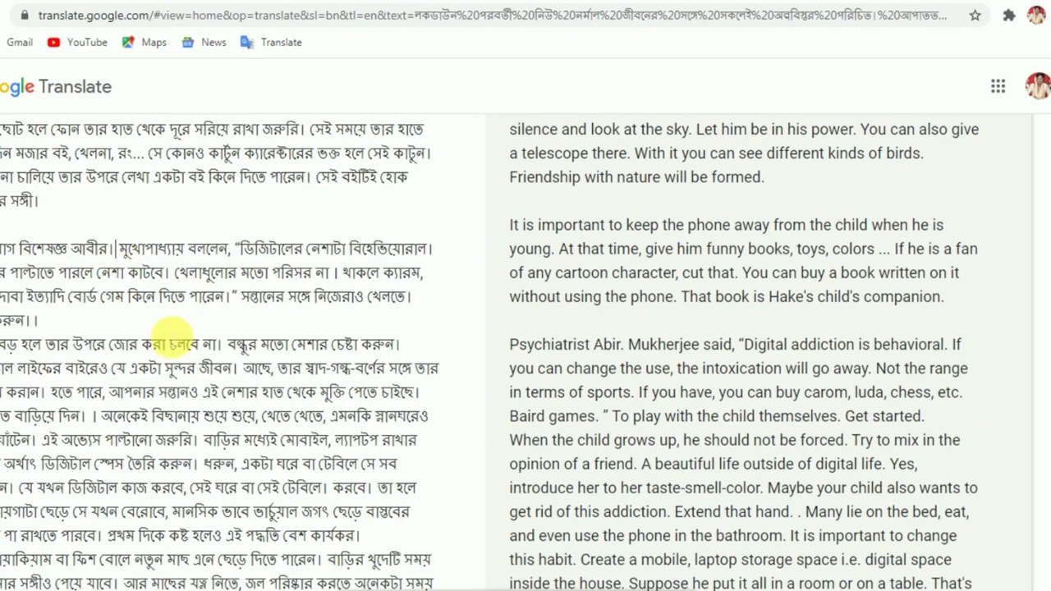
key(BackSpace)
click(430, 249)
key(BackSpace)
click(343, 274)
key(BackSpace)
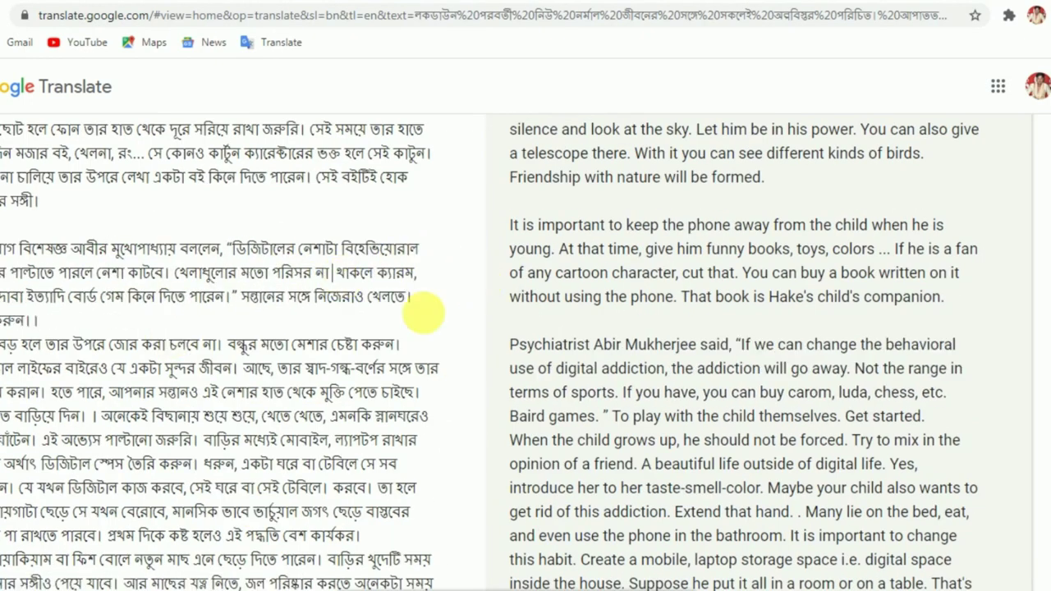
click(424, 299)
key(BackSpace)
click(23, 319)
key(Return)
scroll(116, 345, down, 2)
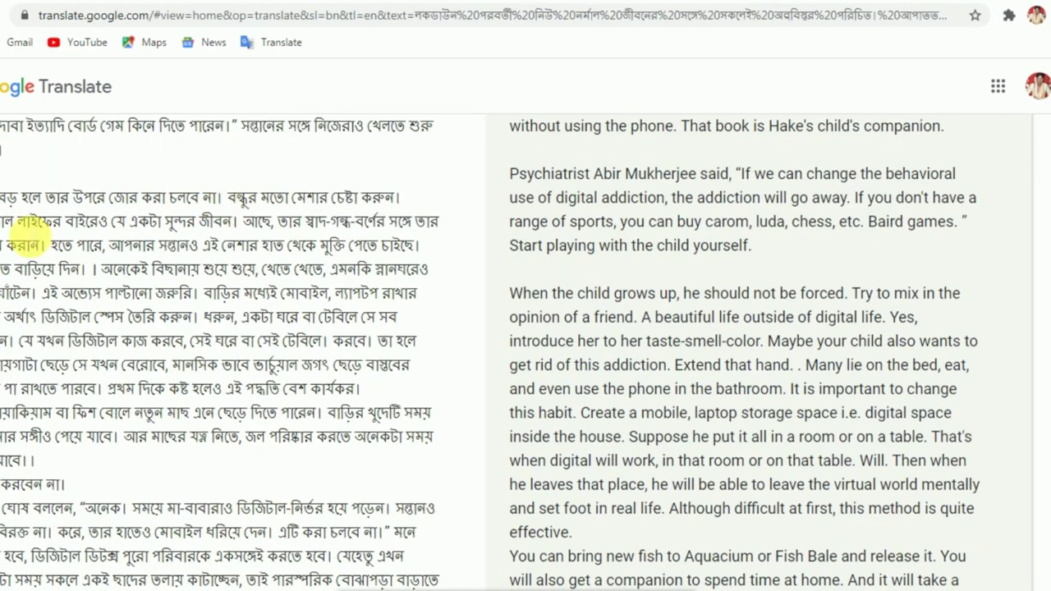
Remove the stray full stops after "সুন্দর জীবন" and "চাইছে", and start a new paragraph at "অনেকেই বিছানায়" without the extra mark
click(239, 224)
key(BackSpace)
click(424, 248)
click(100, 270)
key(BackSpace)
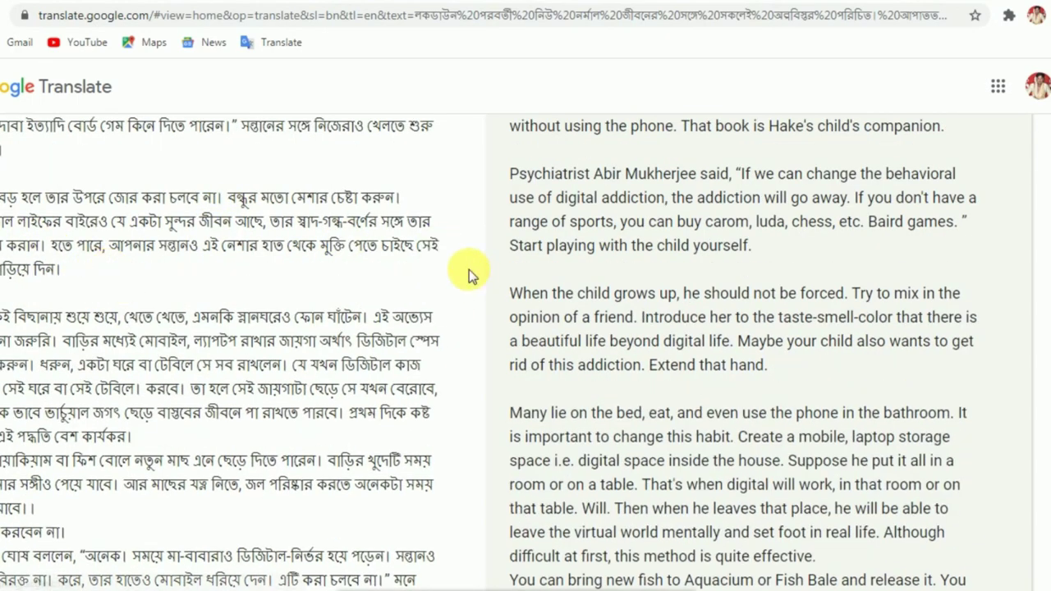
Start new paragraphs at "ধরুন, একটা ঘরে" and at the fish bowl sentence, and remove the stray full stop after "সেই টেবিলে"
scroll(95, 333, down, 1)
click(52, 197)
key(Return)
key(Return)
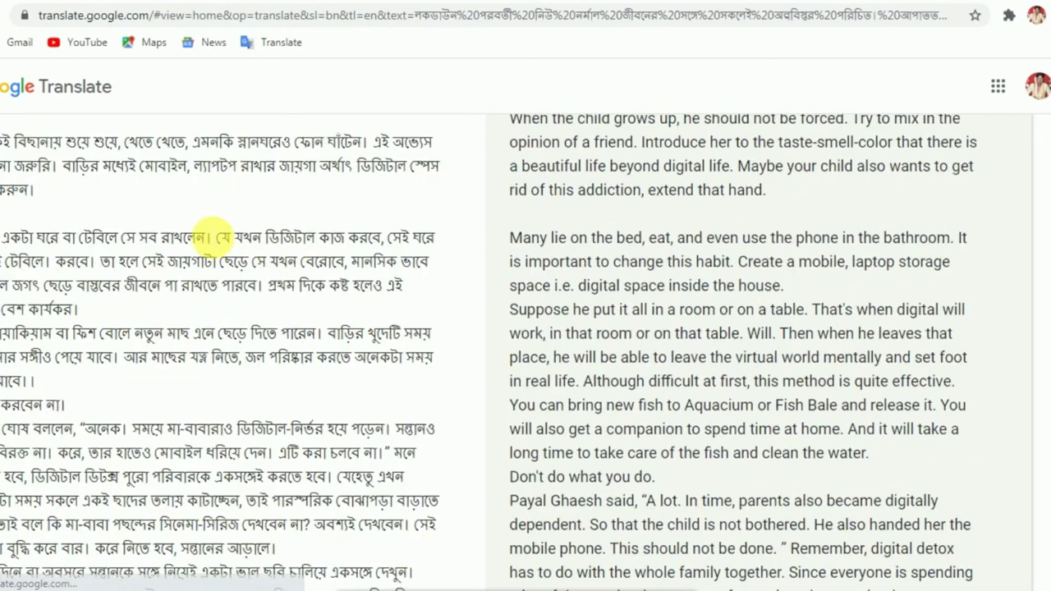
scroll(222, 171, up, 1)
click(423, 349)
key(BackSpace)
scroll(263, 418, down, 2)
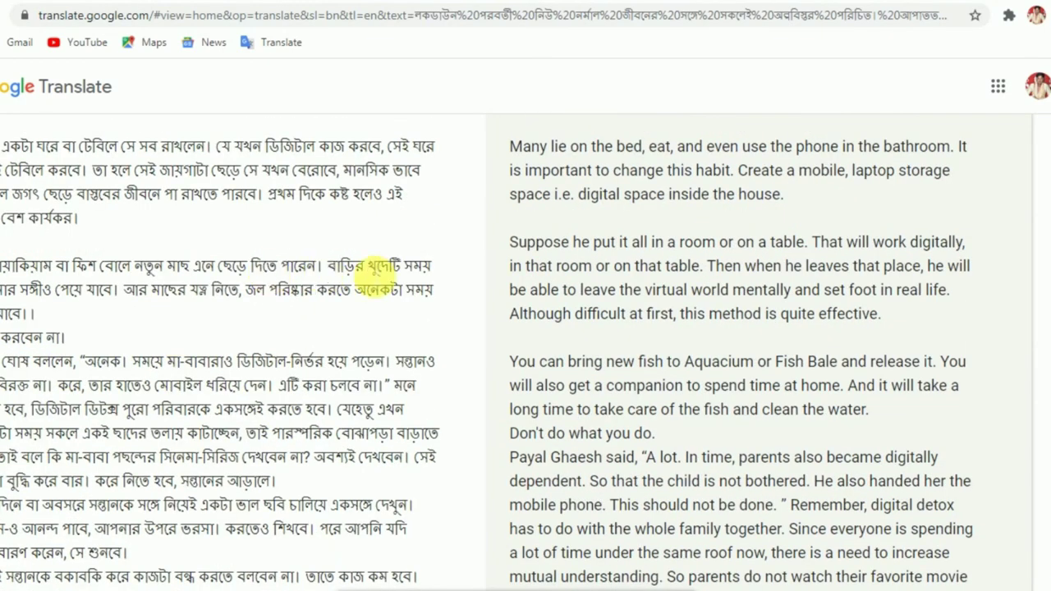
Remove the doubled full stop after "যাবে" and set off "করবেন না" as a heading with blank lines and no full stop
click(127, 303)
key(BackSpace)
key(Return)
click(64, 360)
key(BackSpace)
key(Return)
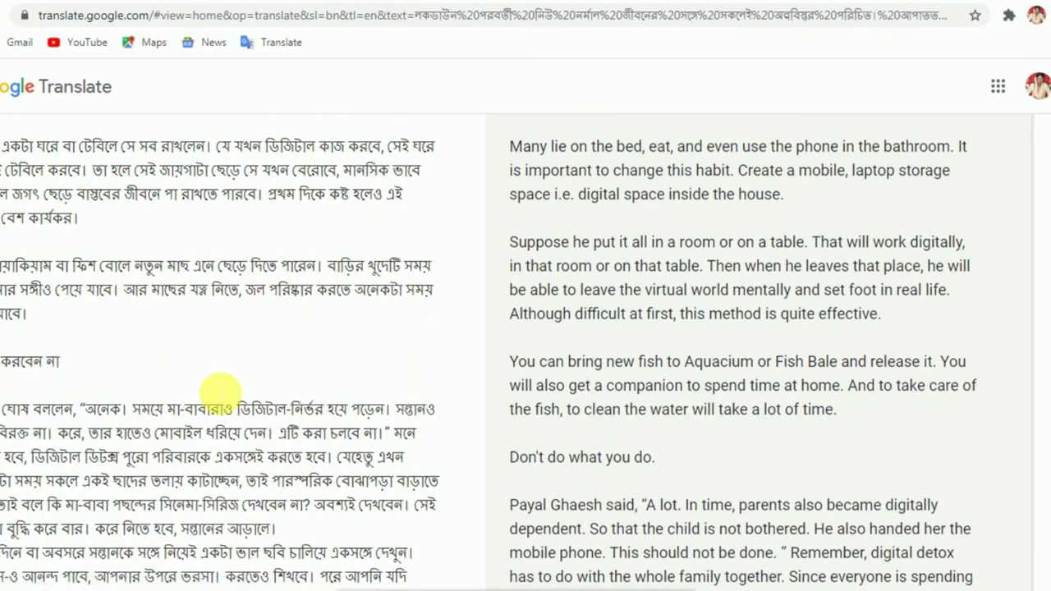
Remove the stray full stops after "অনেক" and "বিরক্ত না" in the quotation below the "করবেন না" heading
scroll(171, 329, down, 1)
click(119, 323)
key(BackSpace)
click(59, 347)
key(BackSpace)
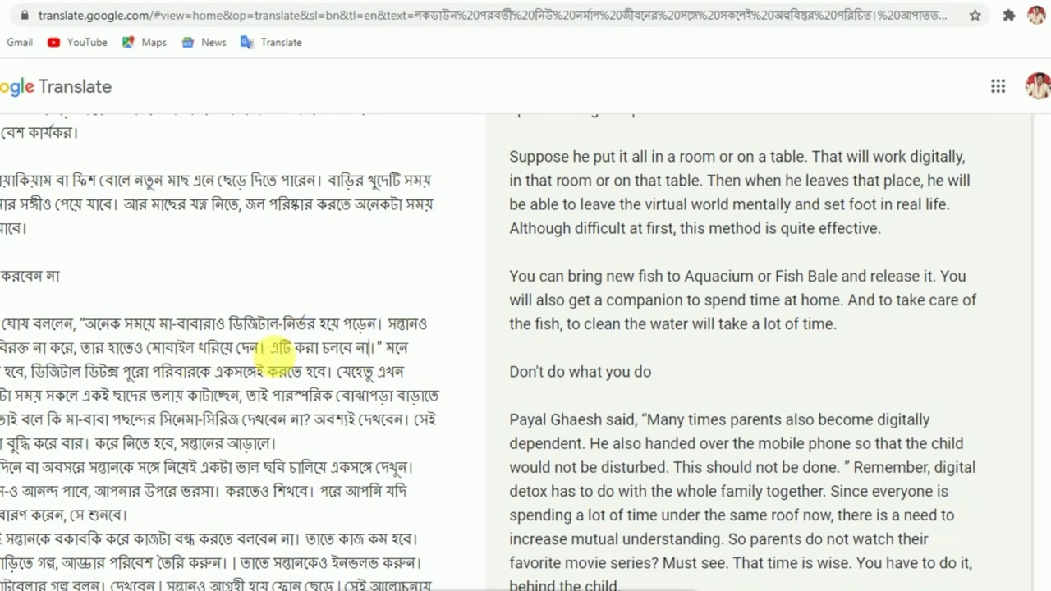
Start new paragraphs at "যেহেতু এখন" and "অবশ্যই দেখবেন" in the text about family digital detox
scroll(271, 361, down, 1)
click(357, 282)
key(Return)
key(Return)
click(410, 353)
scroll(410, 353, down, 1)
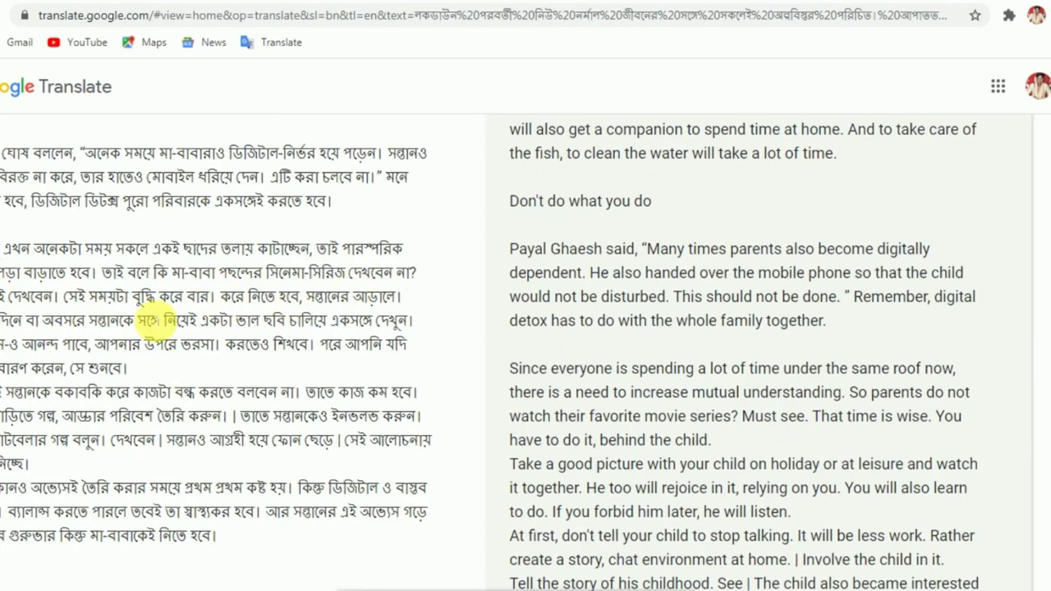
key(Return)
Remove the stray full stops after "বুদ্ধি করে বার" and "ভরসা"
click(232, 320)
key(BackSpace)
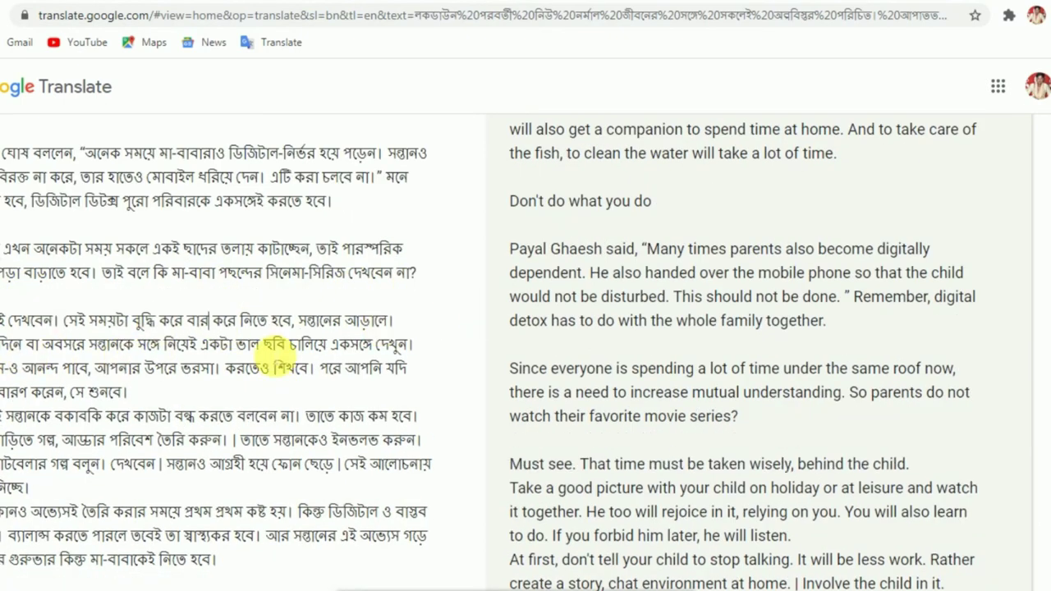
click(228, 366)
key(BackSpace)
Add a blank line after "সে শুনবে।" and replace the full stop after "বলবেন না" with a comma
scroll(238, 361, down, 2)
click(300, 270)
key(BackSpace)
text(,)
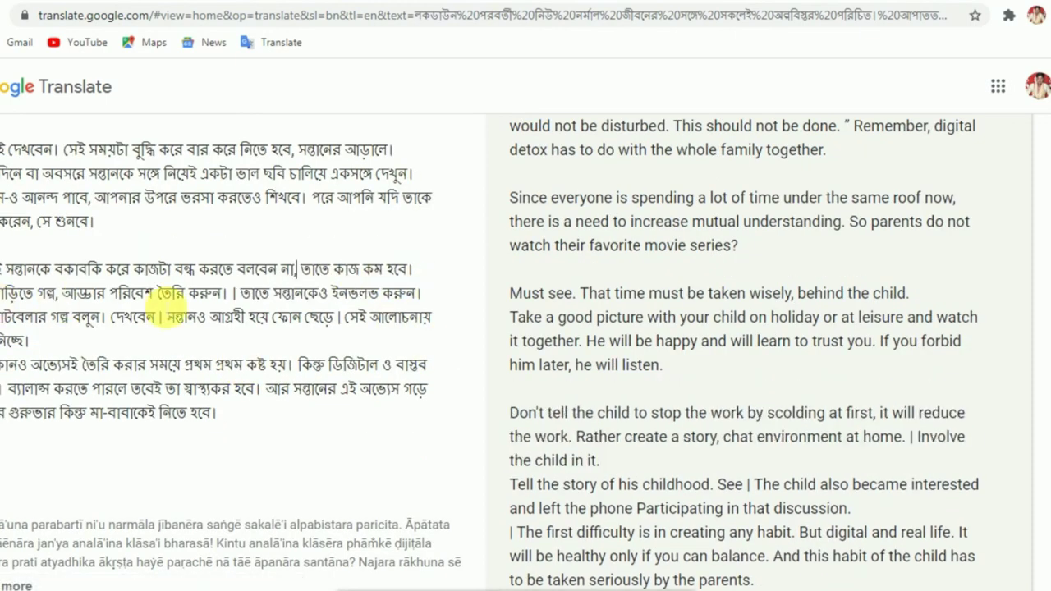
Remove the stray bar after "তৈরি করুন।" and start a new paragraph after "ইনভলভ করুন।"
click(241, 293)
key(BackSpace)
key(BackSpace)
key(BackSpace)
click(7, 320)
key(Return)
Remove the stray marks after "গল্প বলুন", "দেখবেন" and "ছেড়ে", and set the final paragraph apart without its leading bar
click(103, 340)
key(BackSpace)
click(157, 339)
key(BackSpace)
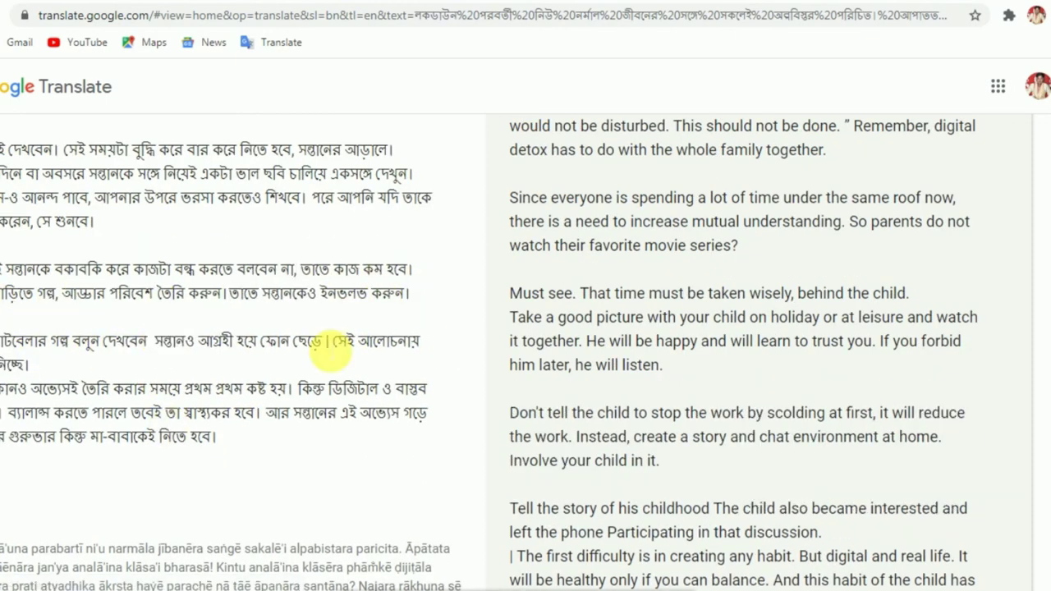
click(334, 340)
key(BackSpace)
scroll(443, 344, down, 2)
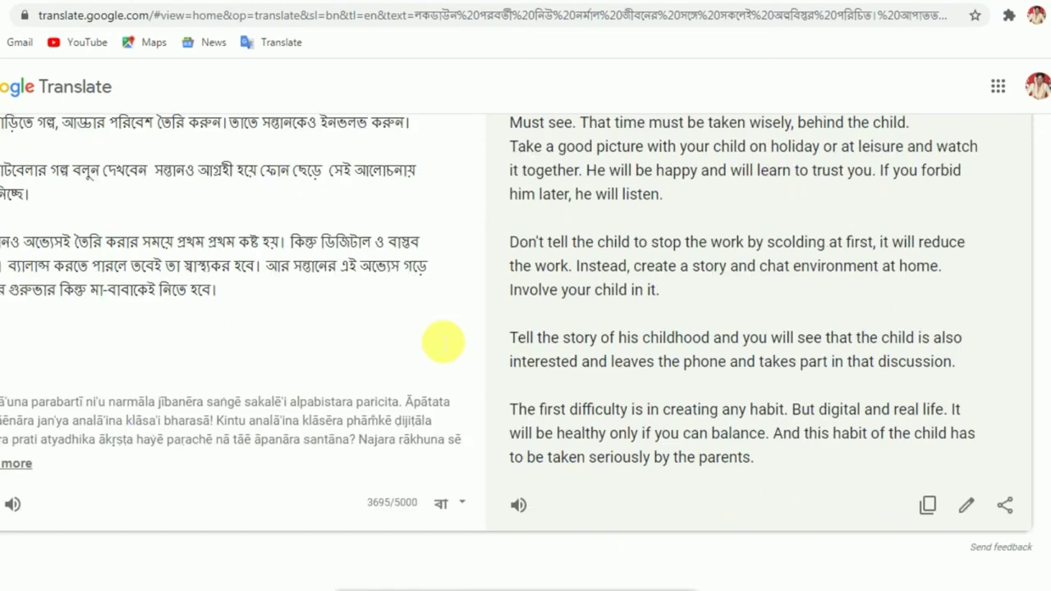
Copy the complete English translation and open the habsell.in WordPress admin page, returning to Google Translate while it loads
scroll(413, 300, up, 2)
scroll(413, 300, down, 2)
click(928, 514)
click(419, 1)
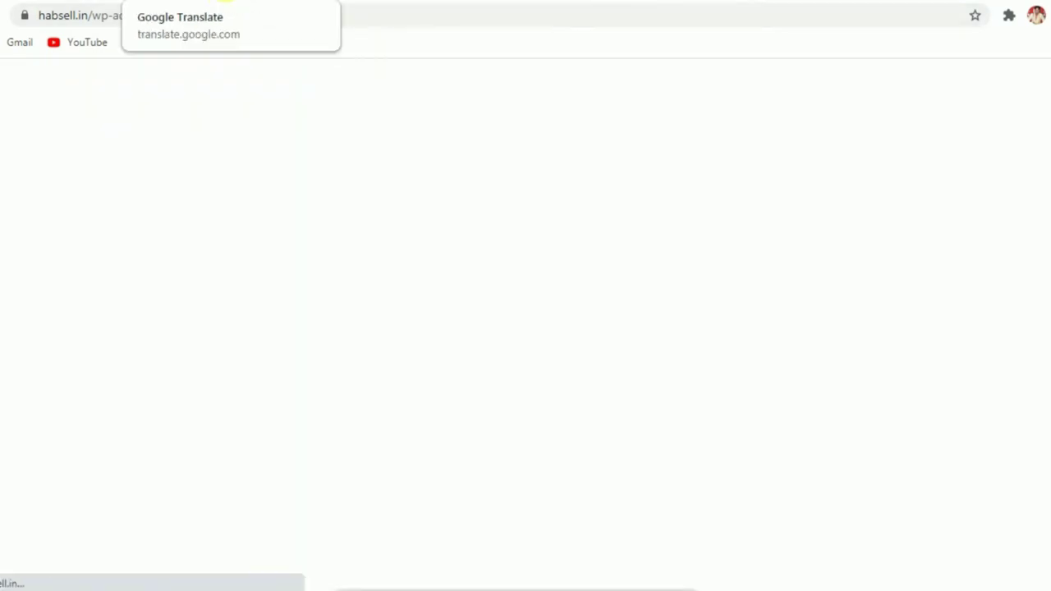
click(135, 1)
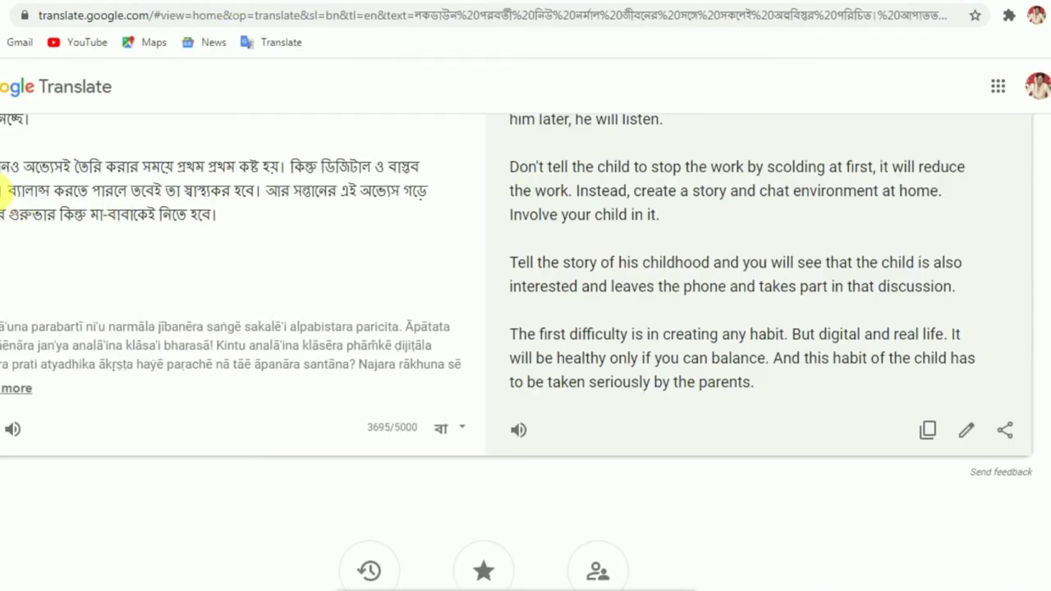
scroll(634, 287, up, 2)
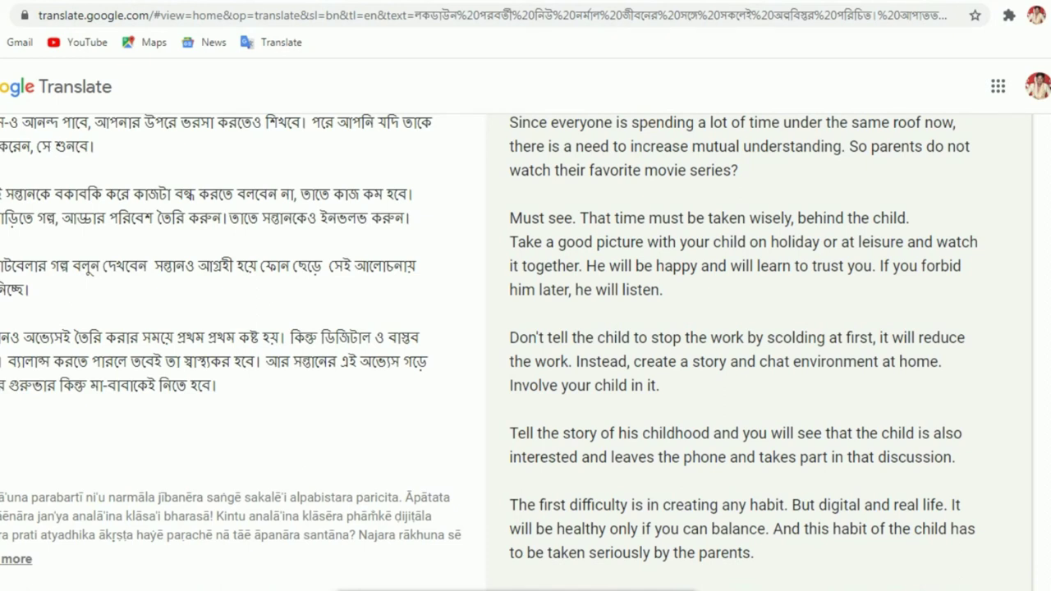
Compare the opening sentence of the final Bengali paragraph with its English translation
drag(4, 337, 300, 330)
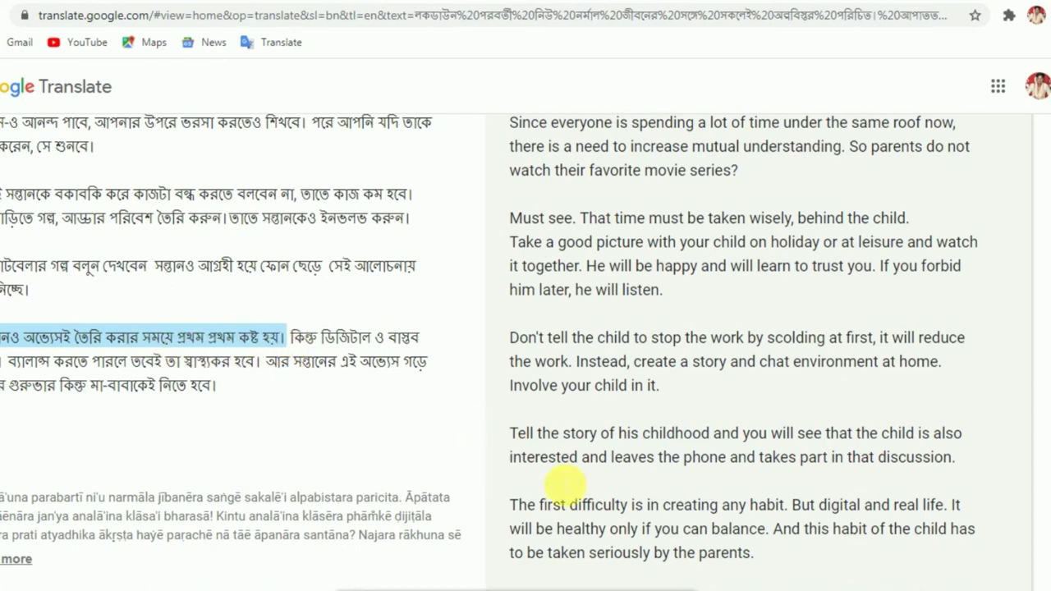
scroll(246, 382, down, 3)
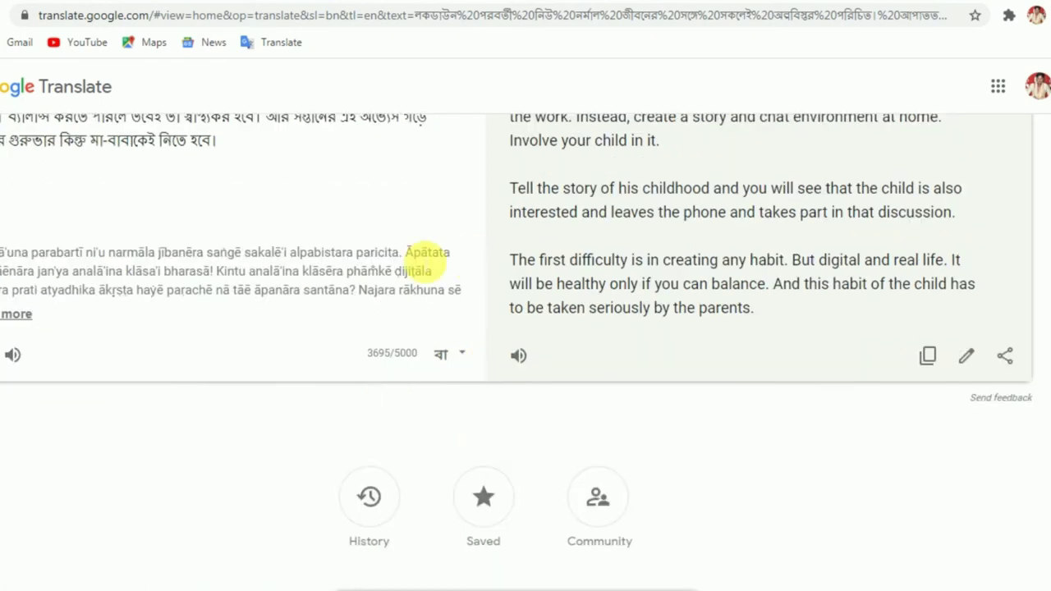
scroll(496, 345, up, 1)
drag(509, 349, 788, 362)
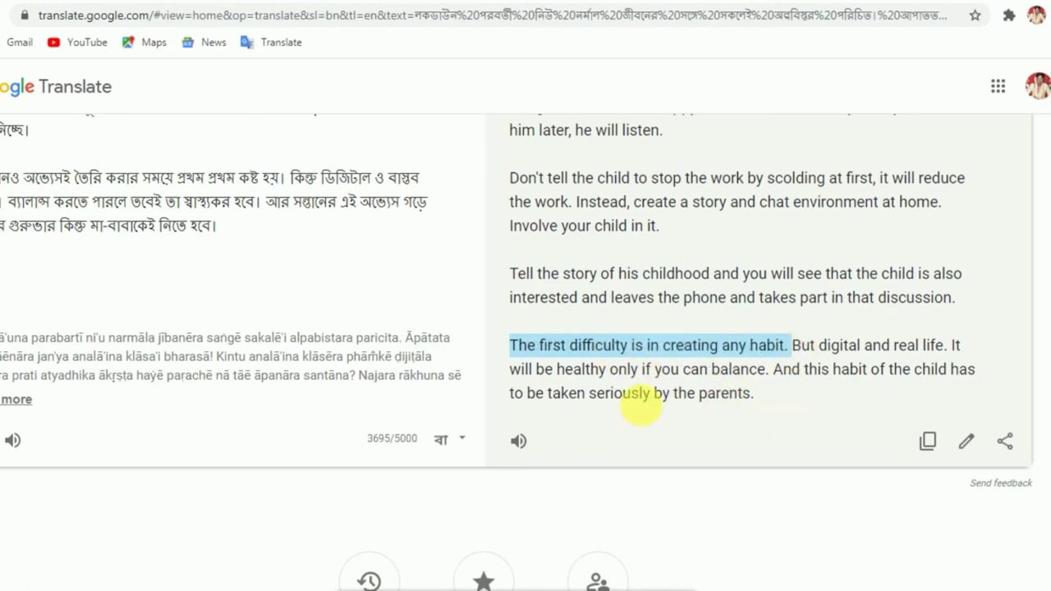
click(485, 335)
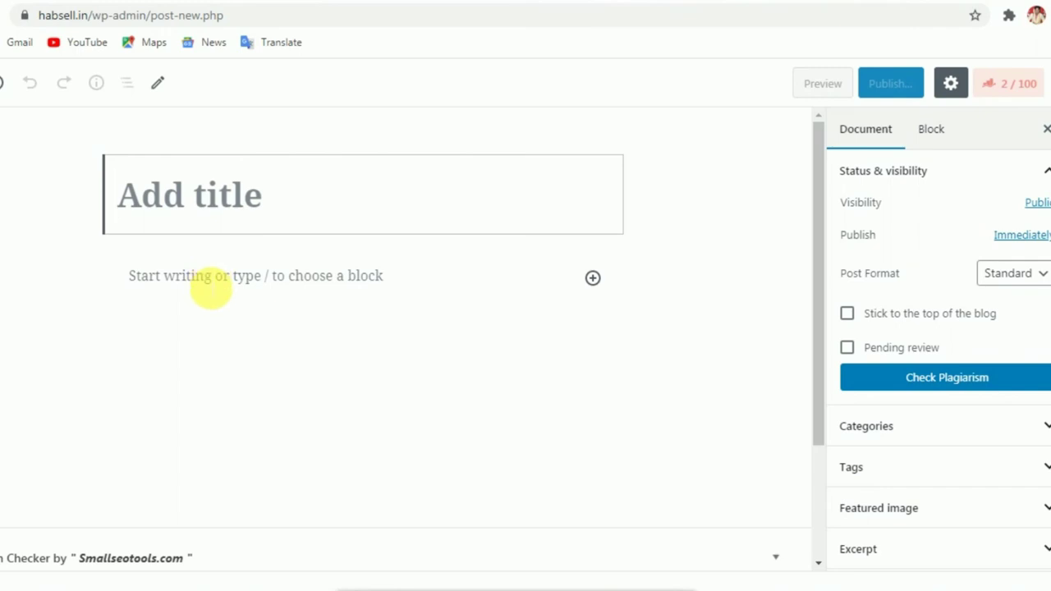
Paste the copied English translation into the body of the new WordPress post and save it as a draft
click(211, 285)
right_click(197, 280)
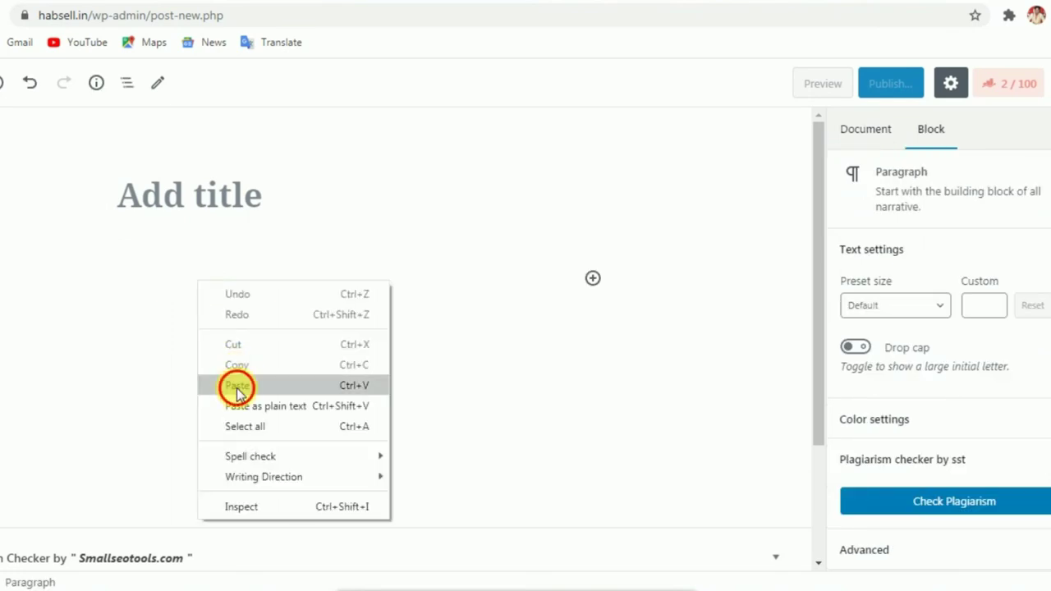
click(236, 382)
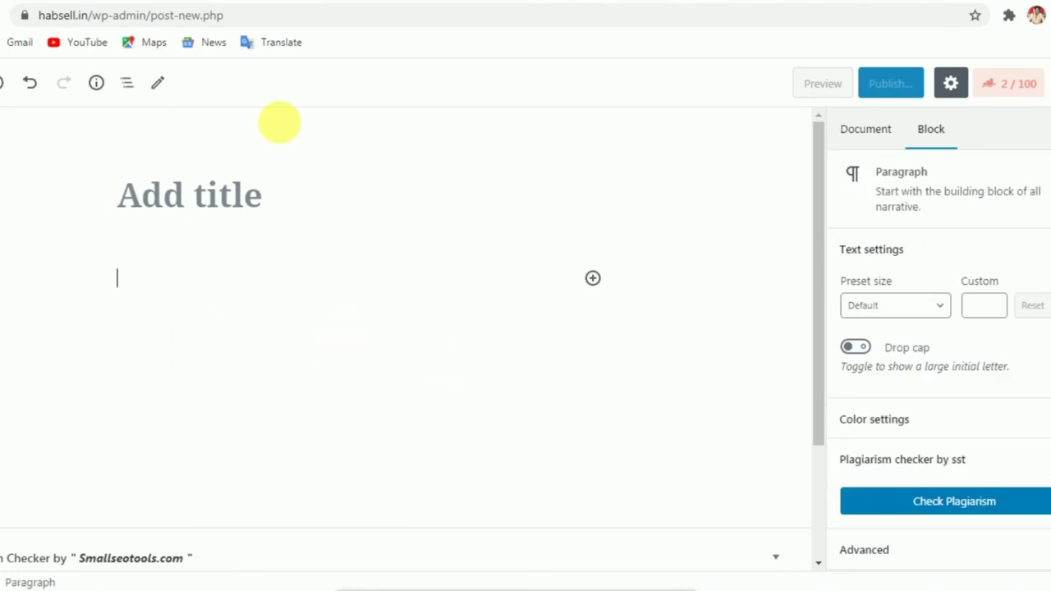
scroll(336, 343, up, 20)
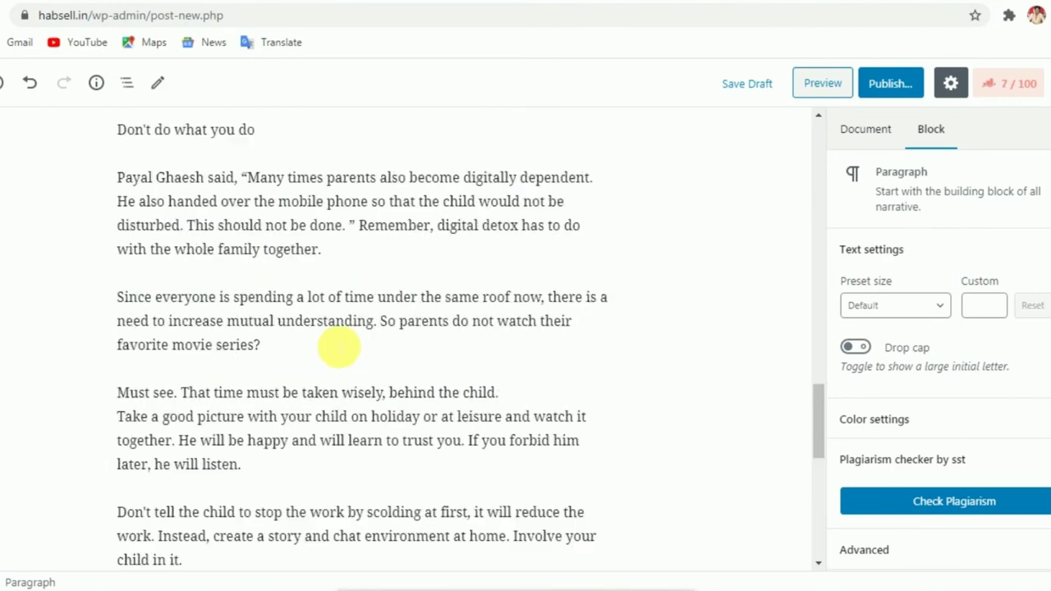
scroll(336, 343, up, 1)
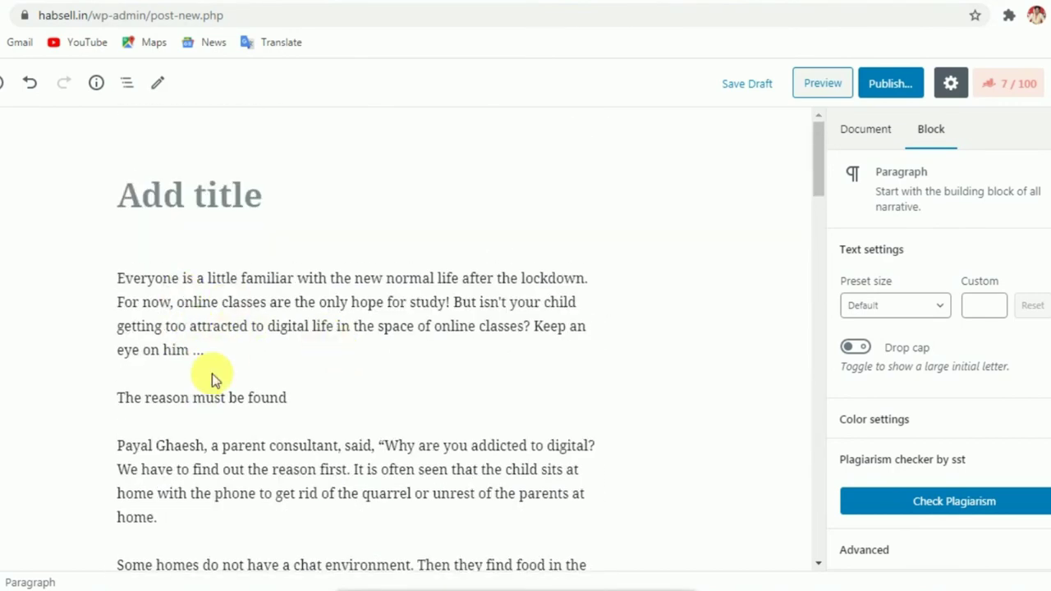
click(764, 85)
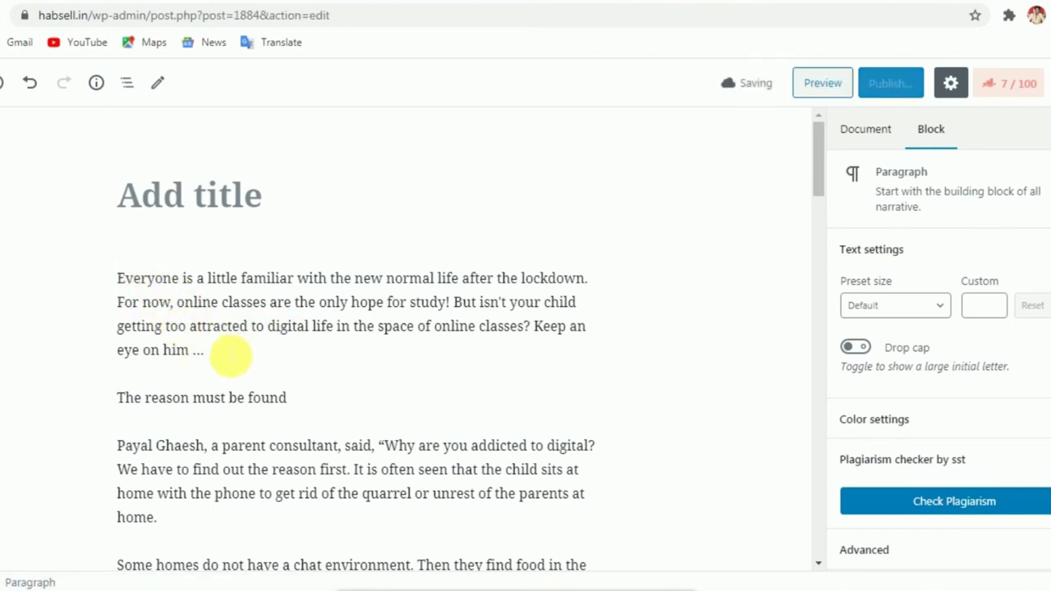
Give the introductory paragraph a bluish gray background and very dark gray text
click(210, 349)
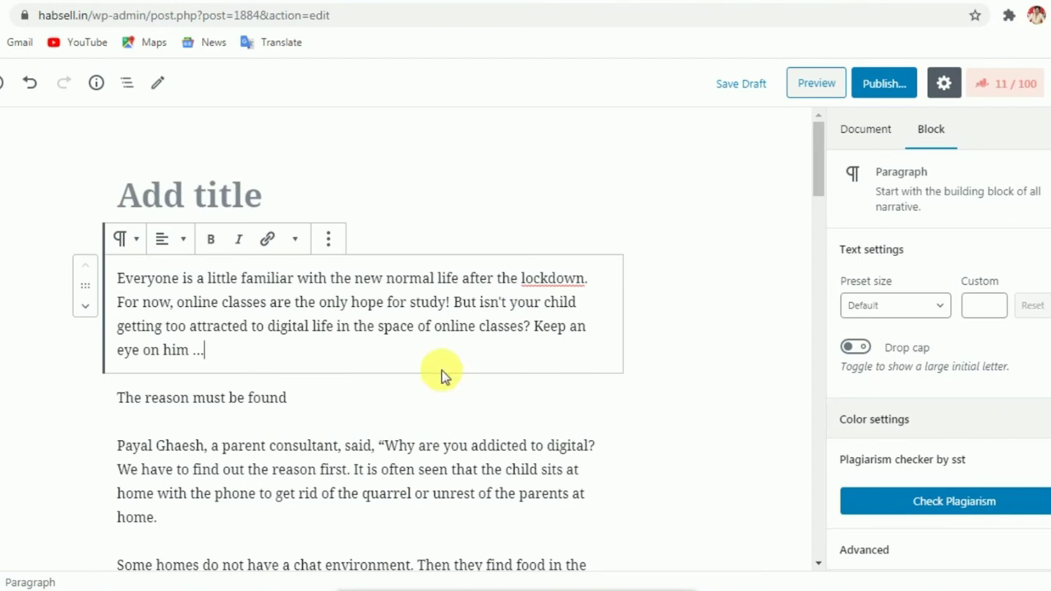
click(1046, 420)
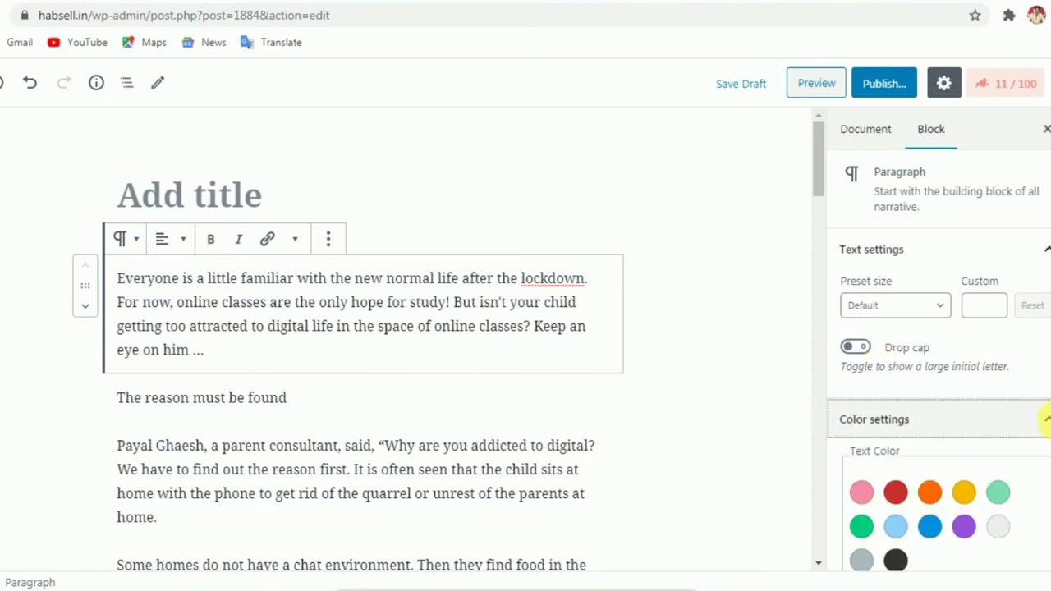
scroll(966, 452, down, 3)
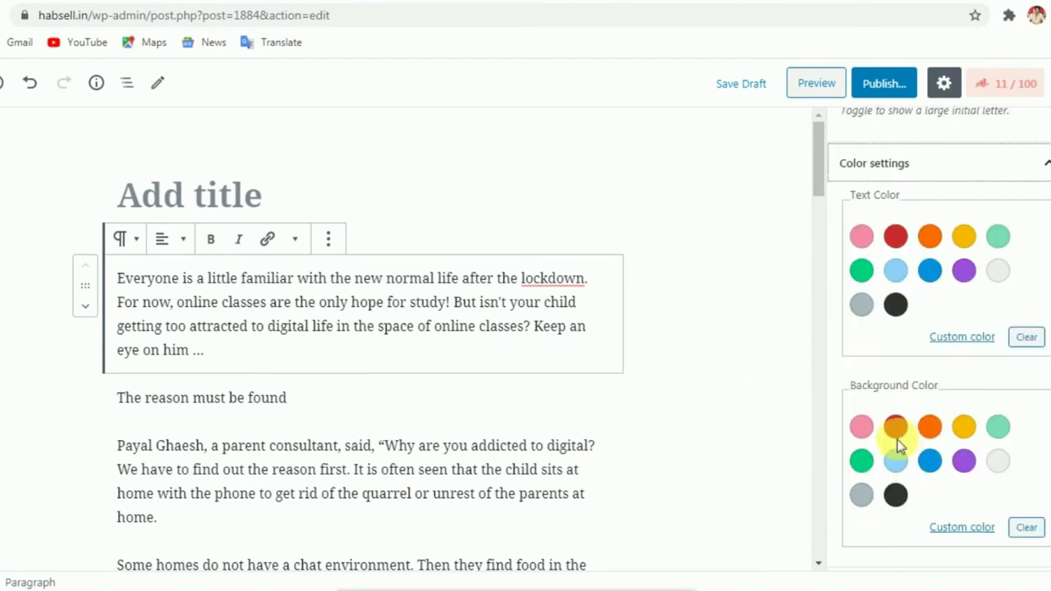
click(861, 495)
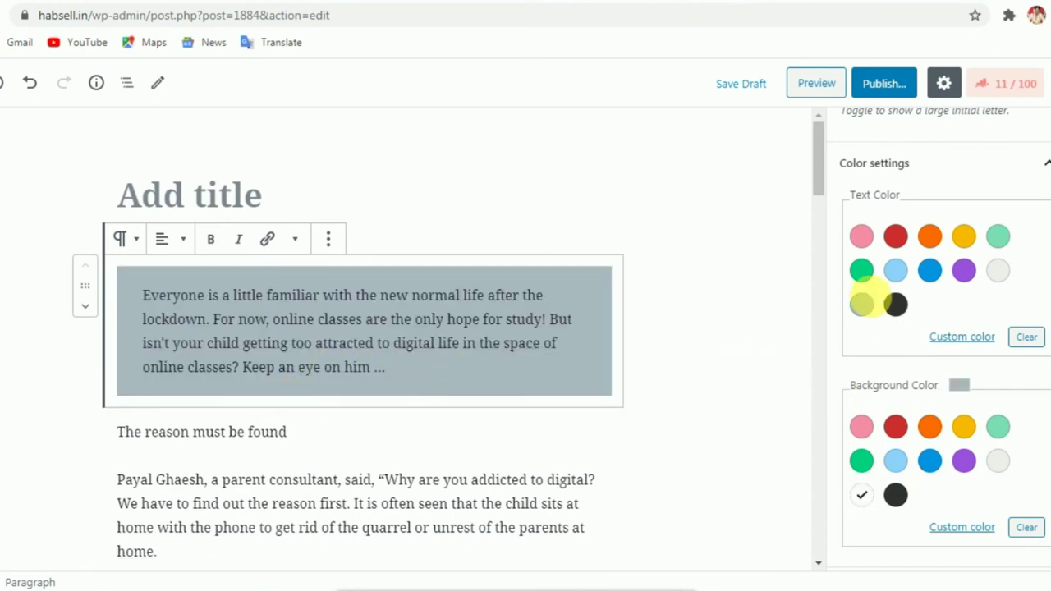
click(896, 305)
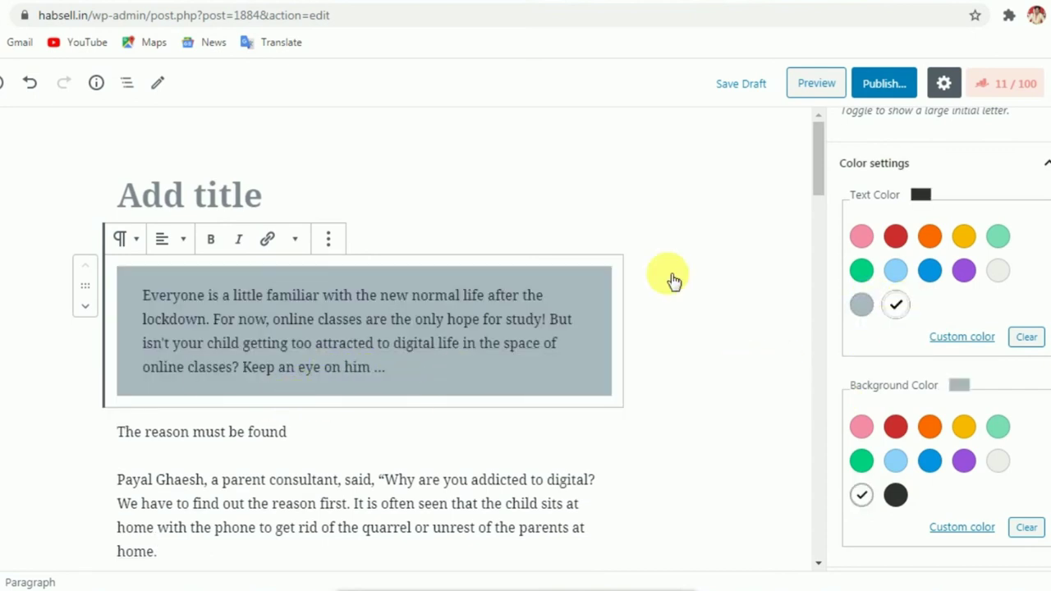
Convert the line "The reason must be found" into a level H3 heading
click(321, 436)
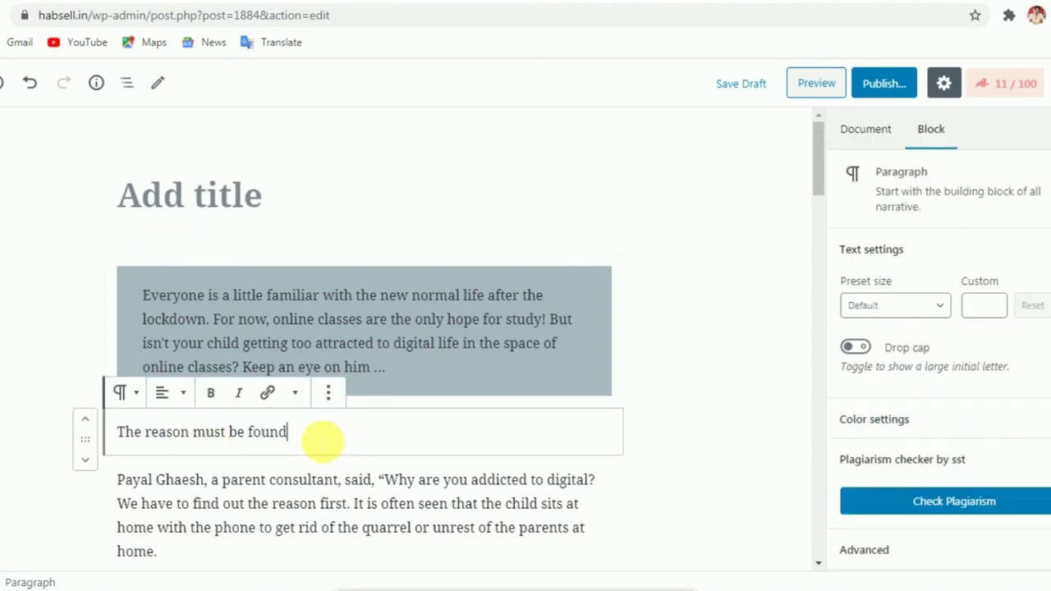
drag(321, 436, 192, 433)
drag(119, 447, 117, 440)
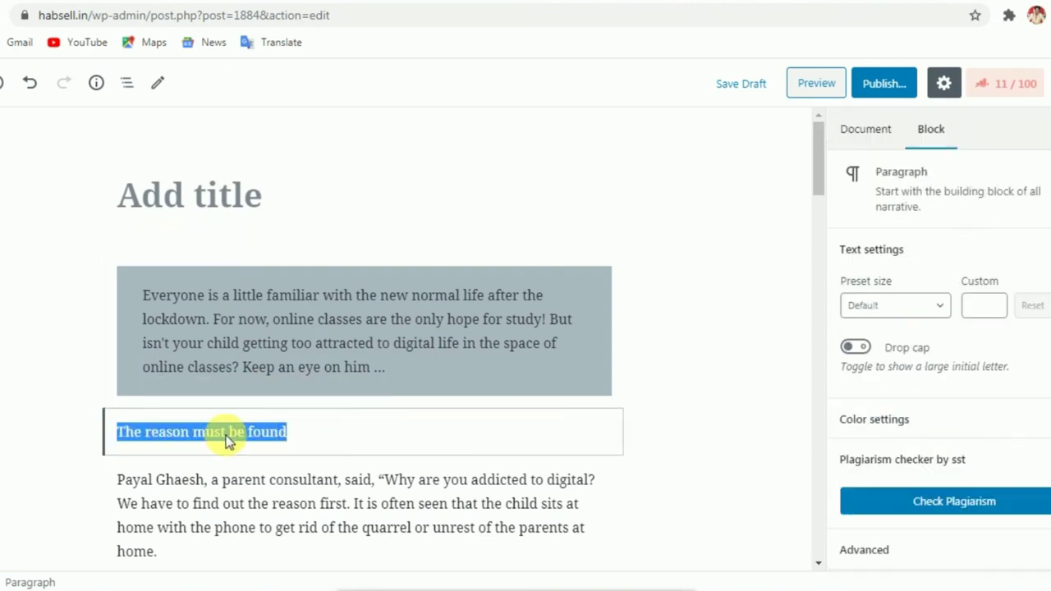
click(125, 392)
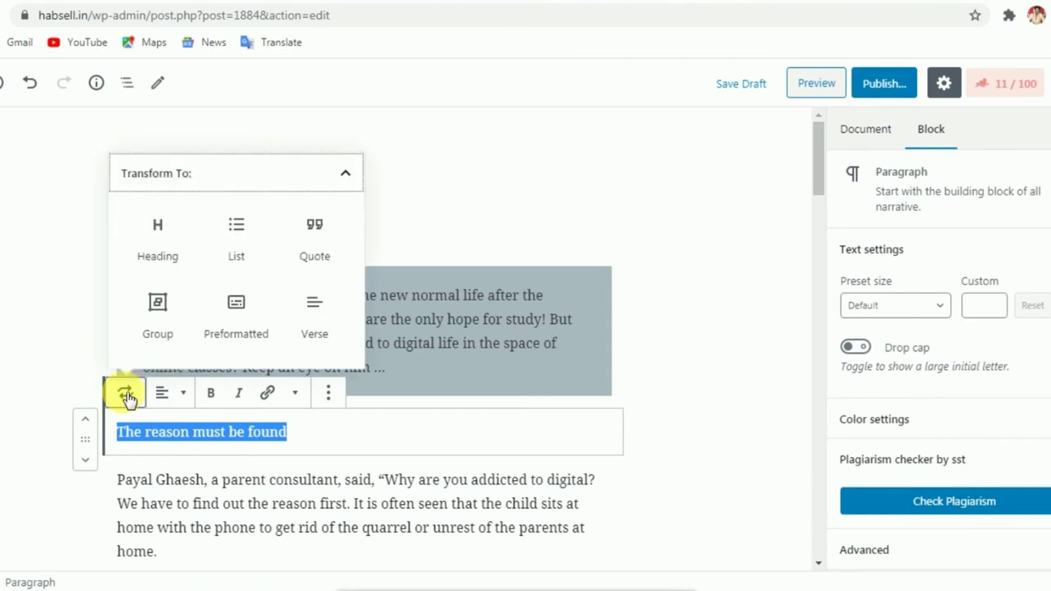
click(175, 254)
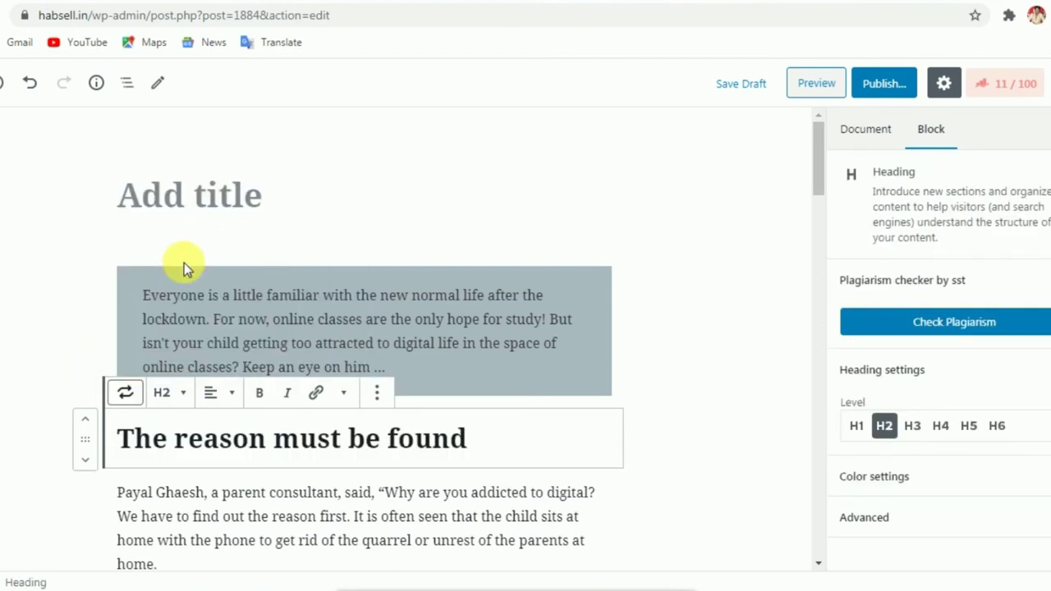
click(182, 393)
click(132, 310)
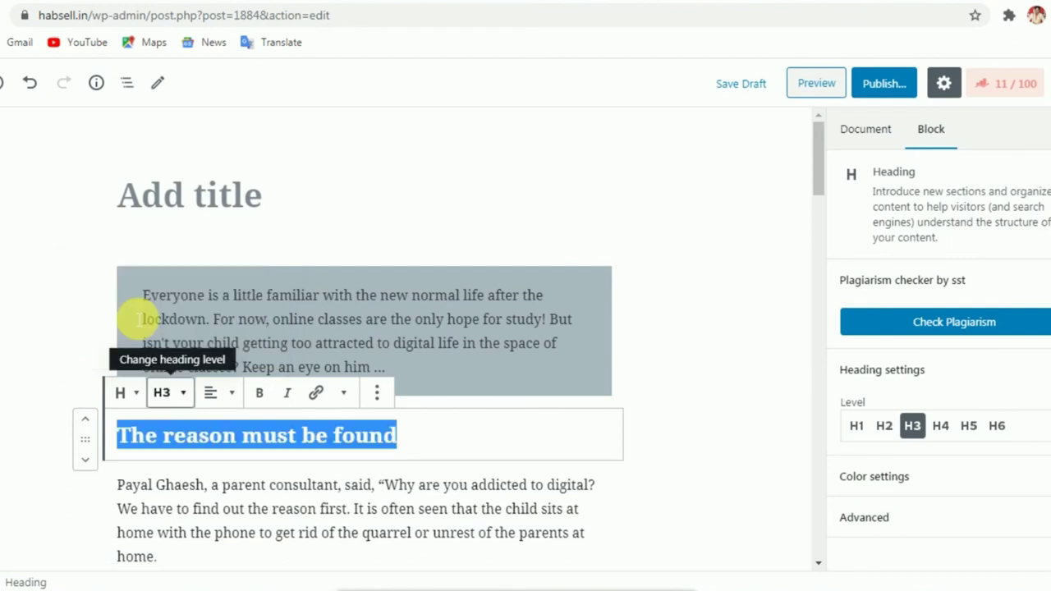
Center the heading "The reason must be found" and make it bold, italic and underlined
click(235, 397)
click(179, 319)
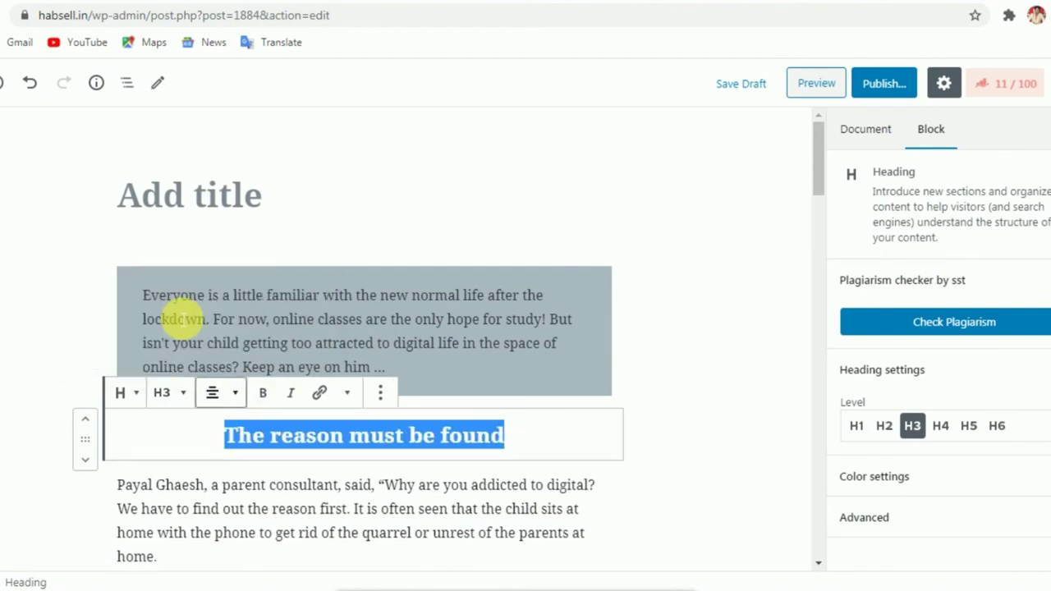
click(273, 395)
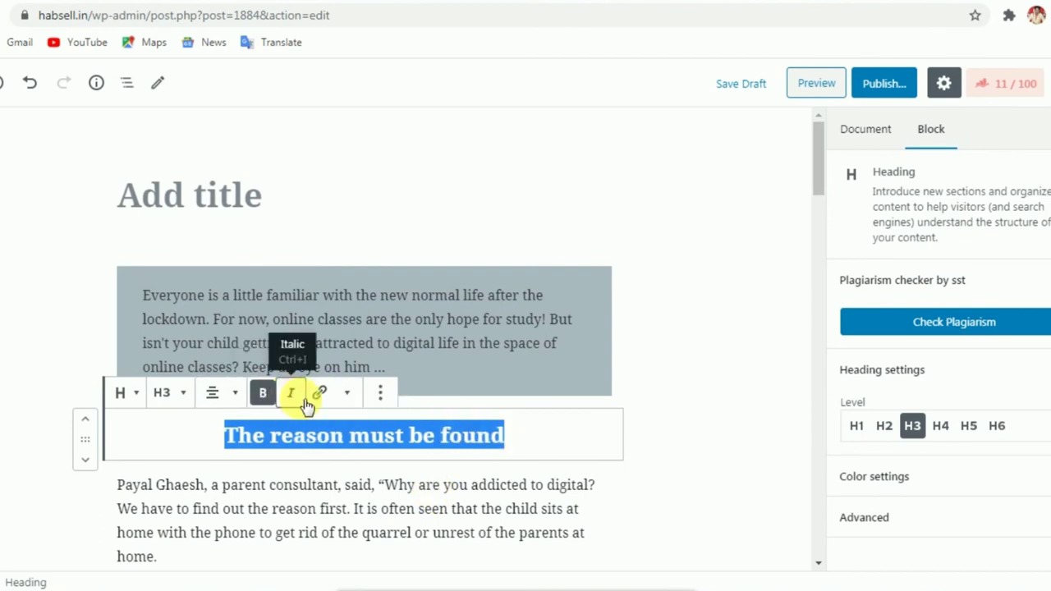
click(293, 400)
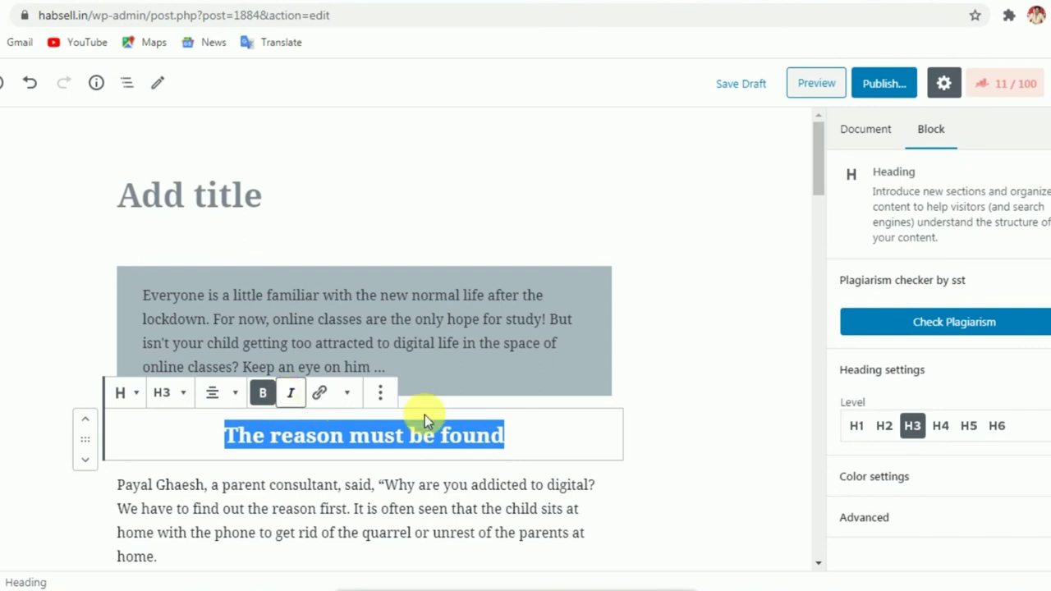
click(352, 399)
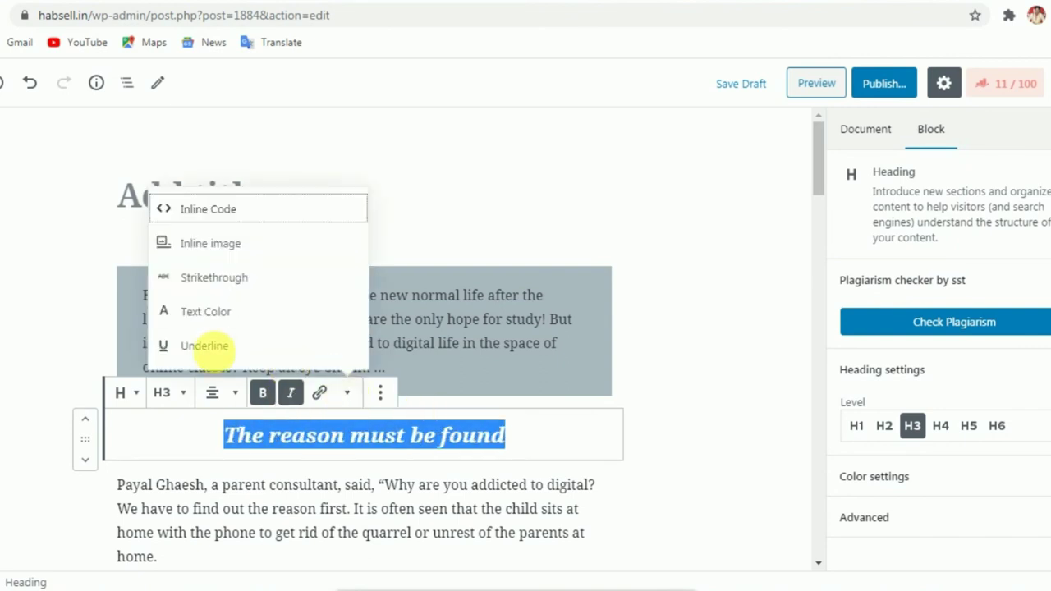
click(535, 445)
click(537, 449)
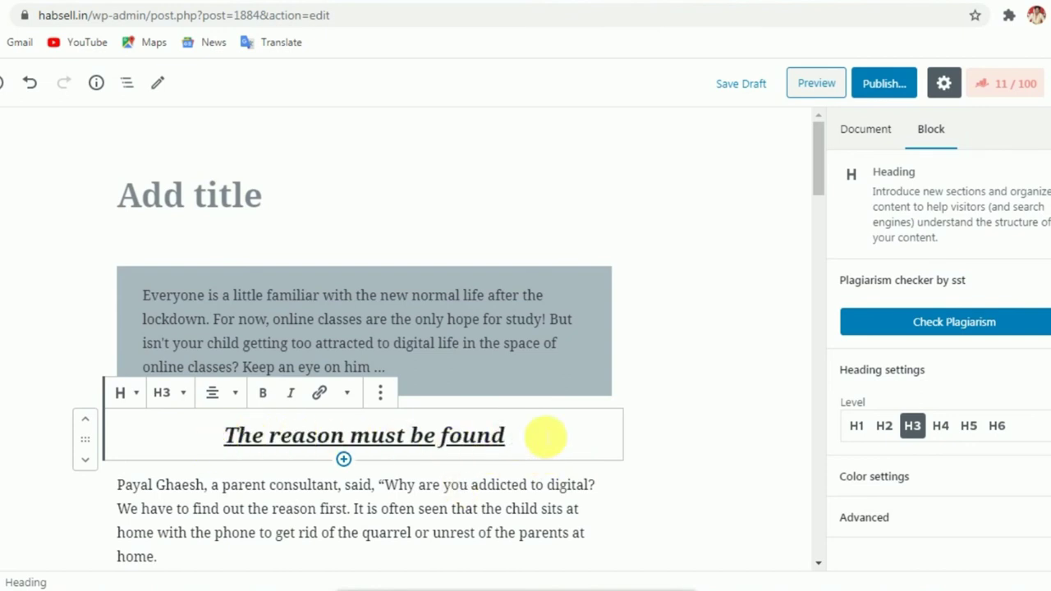
Set the text color of the heading "The reason must be found" to Vivid red
drag(545, 436, 188, 446)
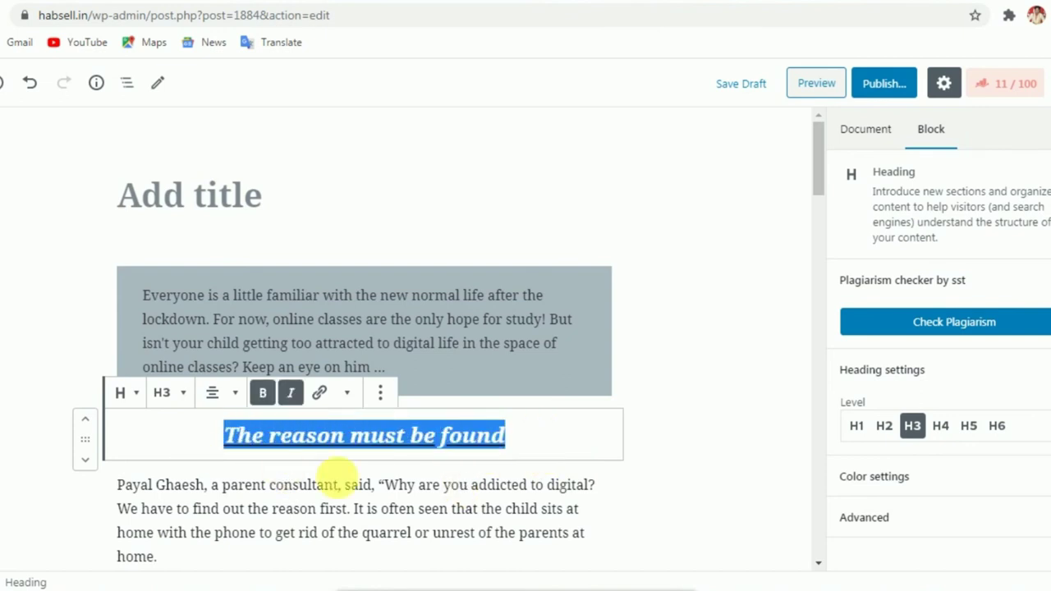
click(348, 394)
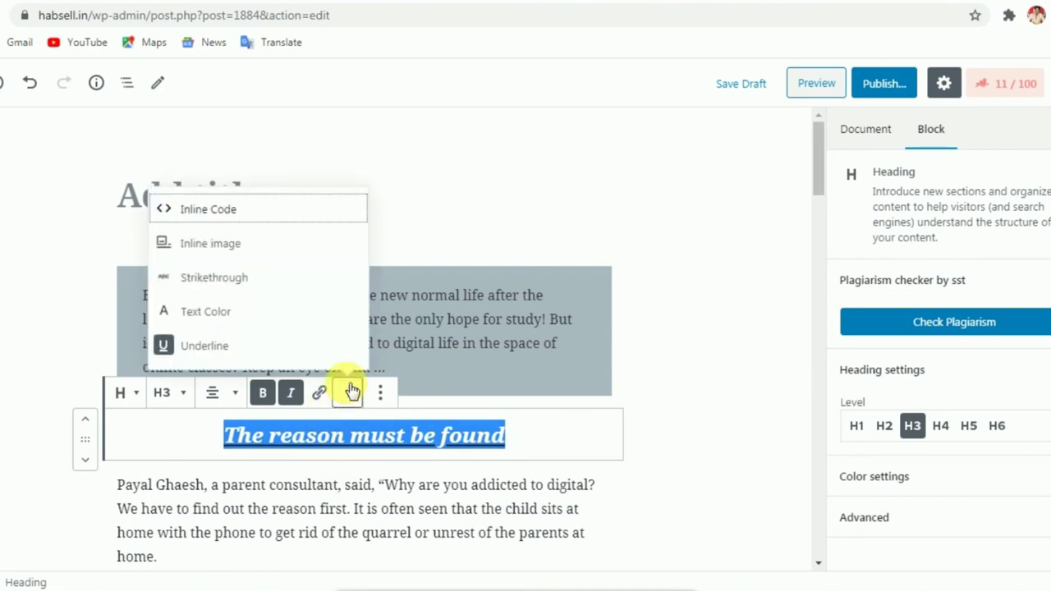
click(214, 322)
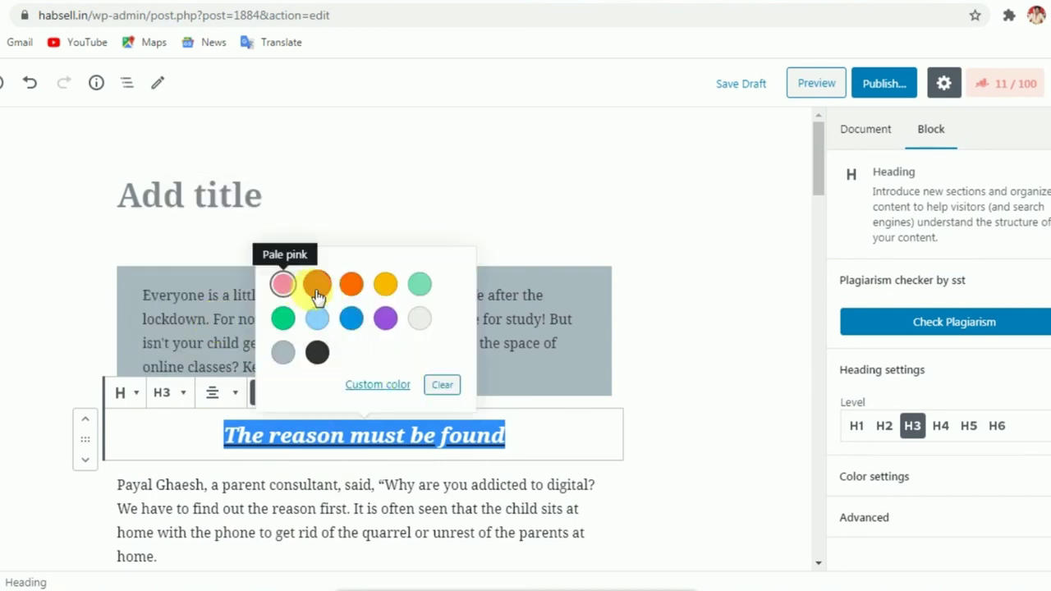
click(318, 286)
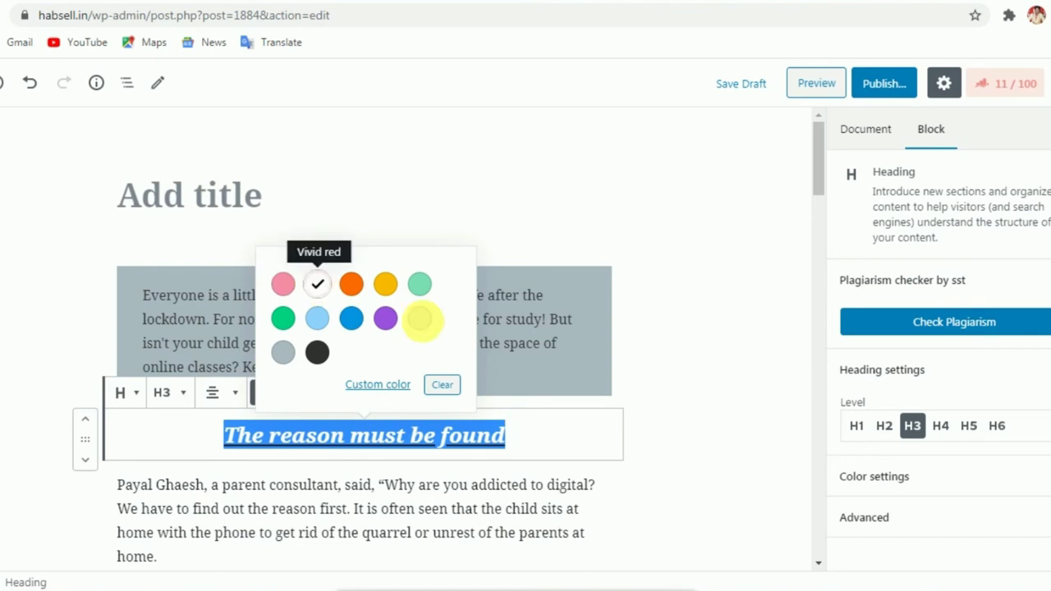
click(548, 450)
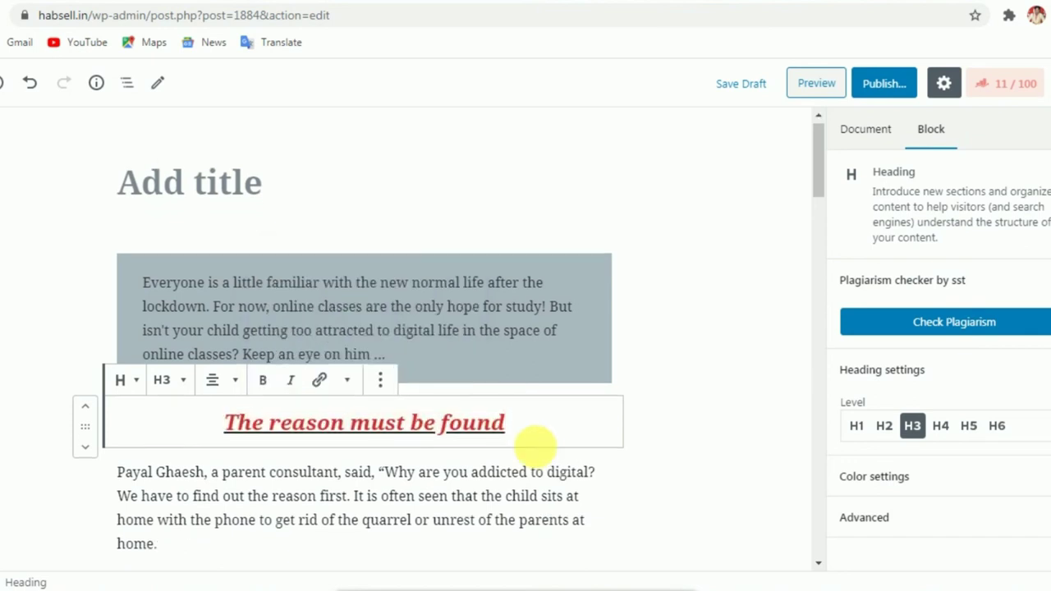
Give the first paragraph under the red heading the same bluish gray background as the introduction
scroll(534, 446, down, 3)
click(289, 277)
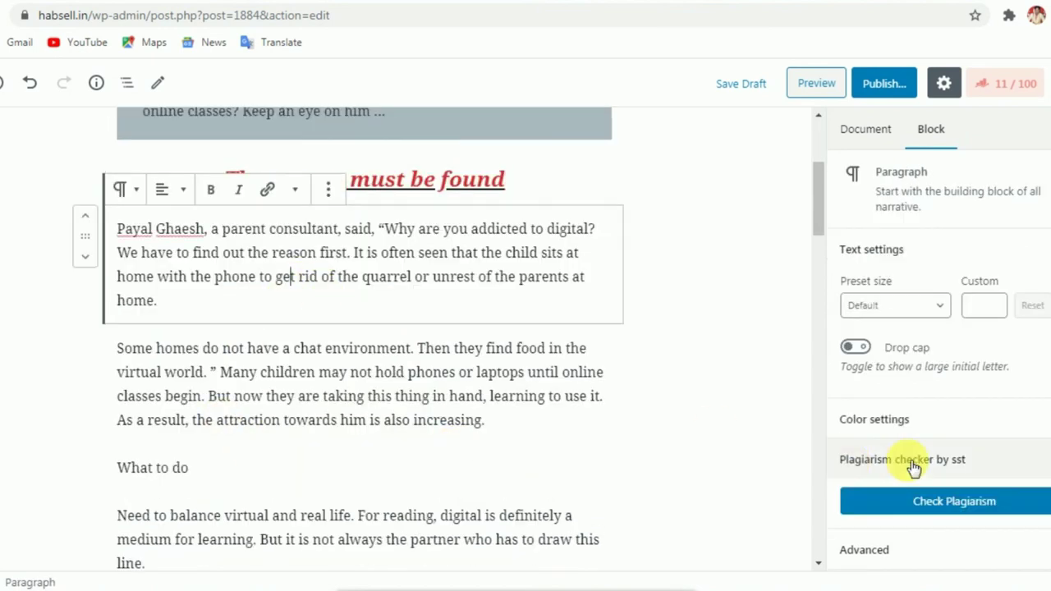
click(1001, 421)
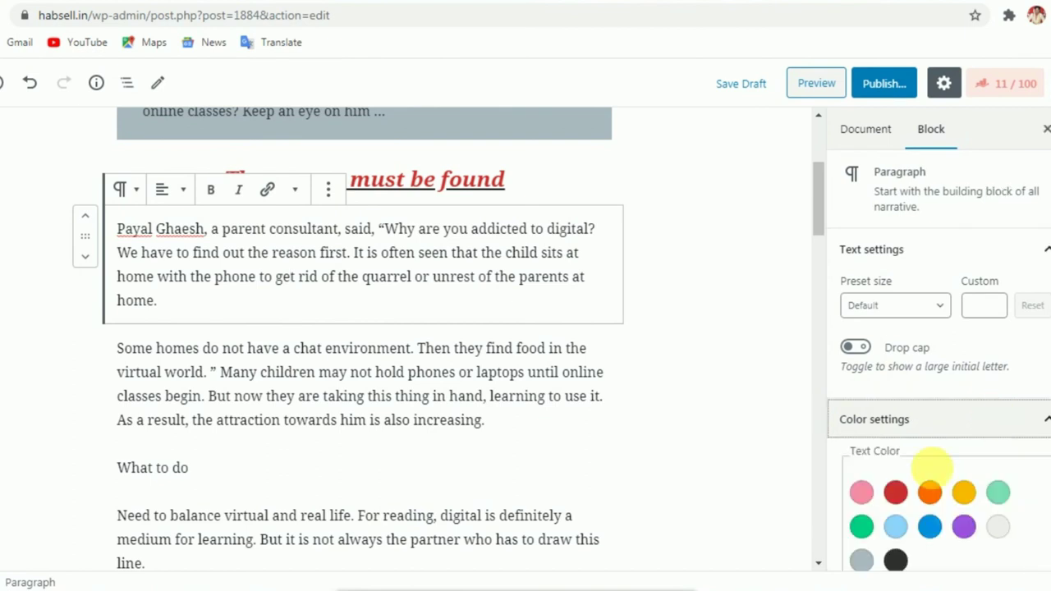
scroll(898, 504, down, 4)
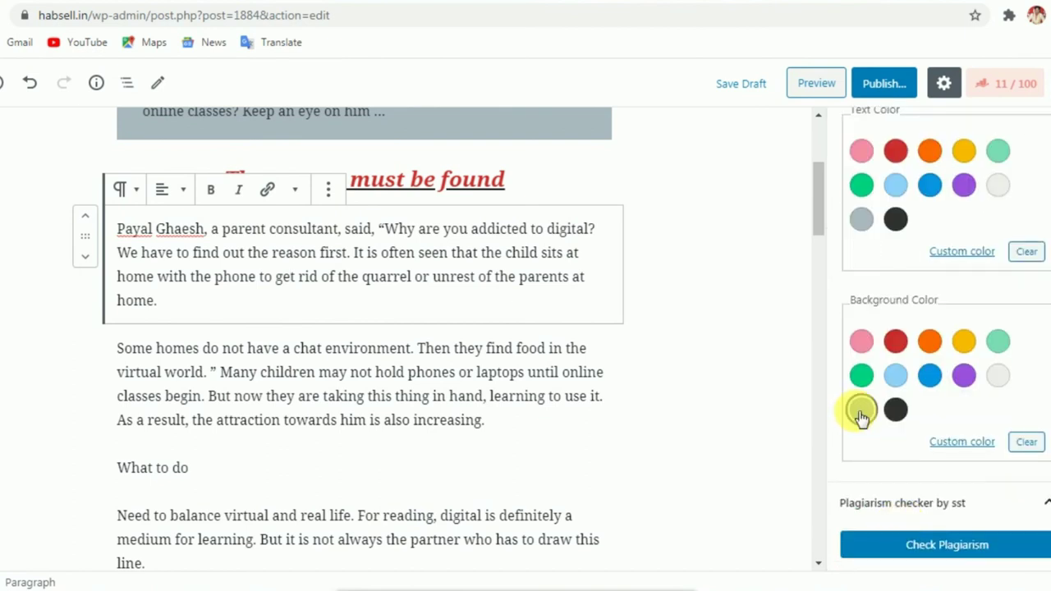
click(861, 411)
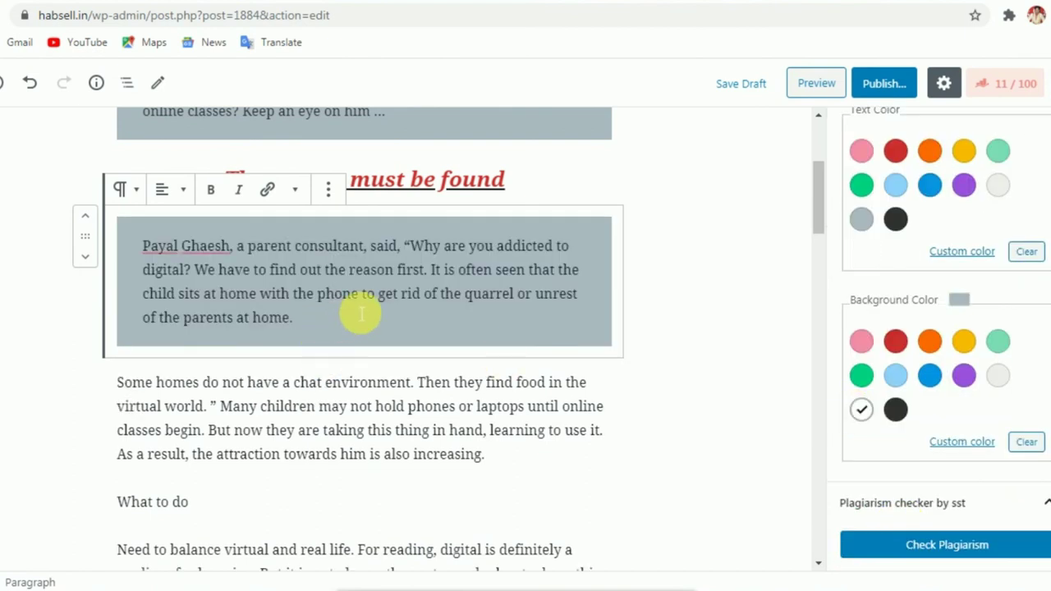
scroll(361, 315, up, 3)
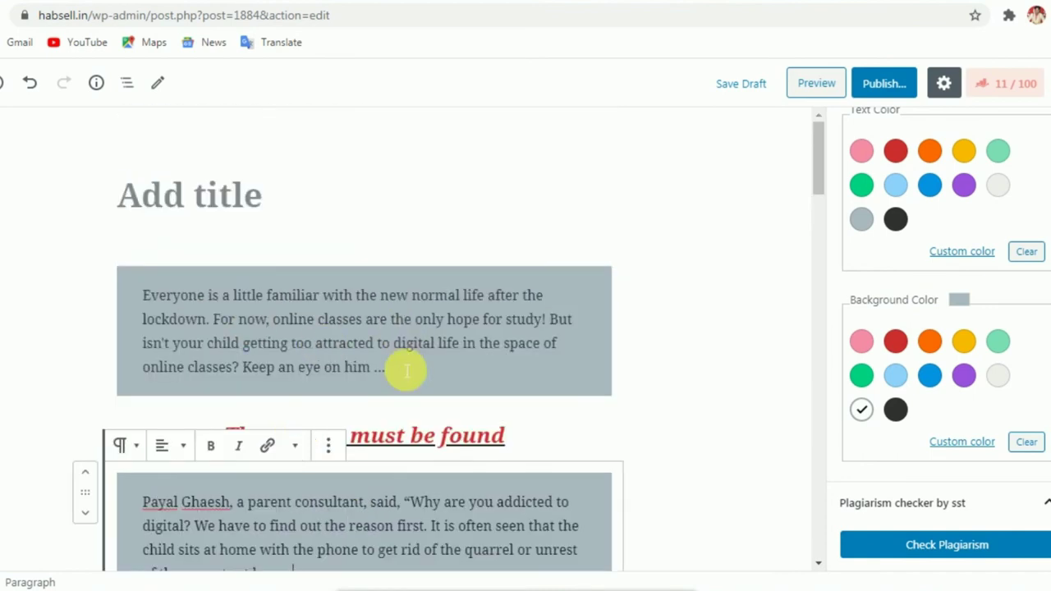
scroll(522, 525, down, 2)
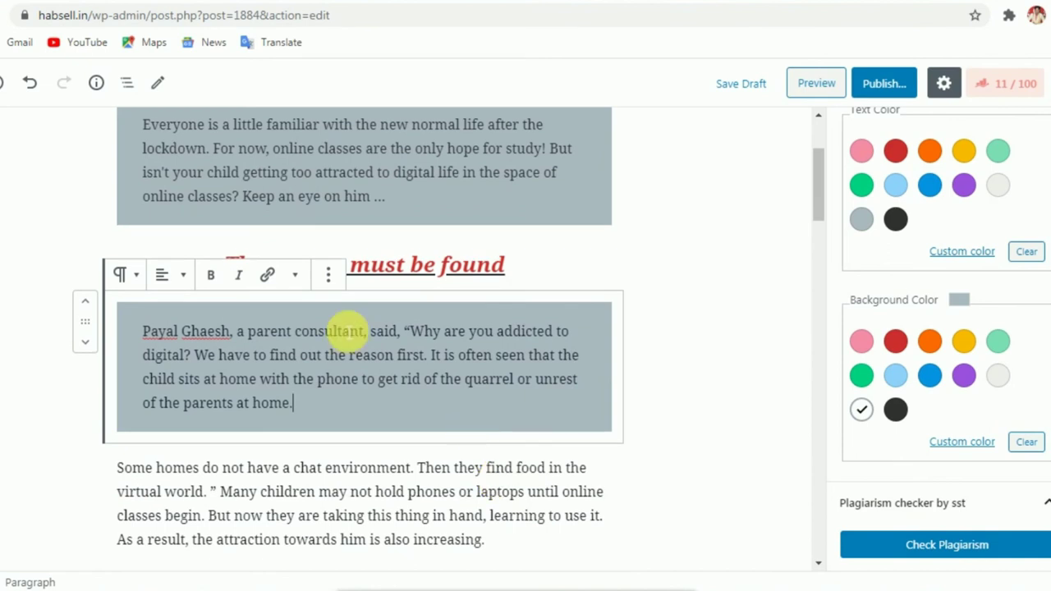
Look through the whole post draft, from the empty title and shaded introduction down to the closing paragraphs
scroll(361, 348, up, 2)
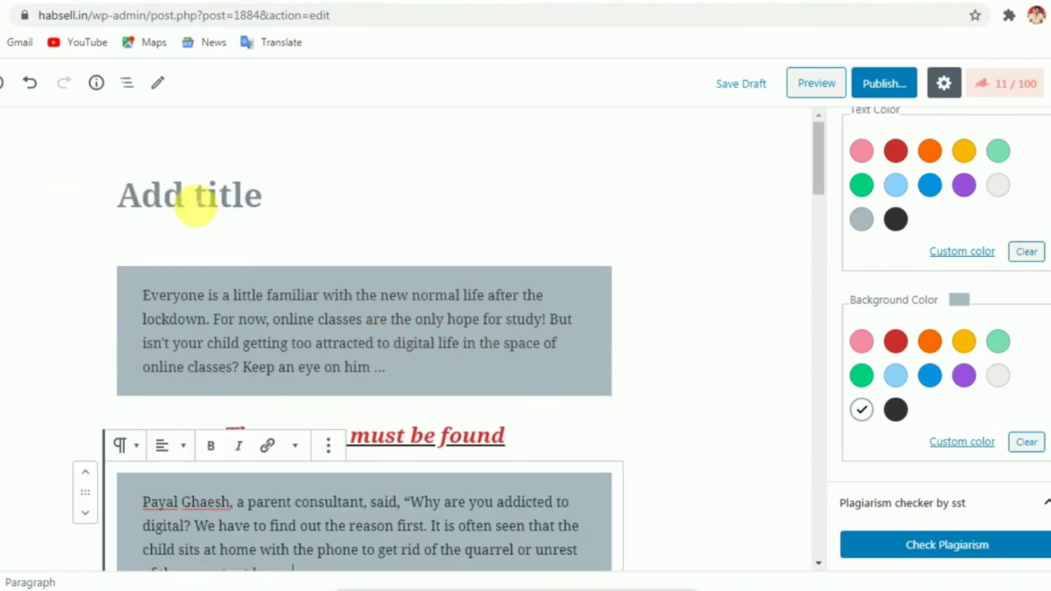
click(191, 200)
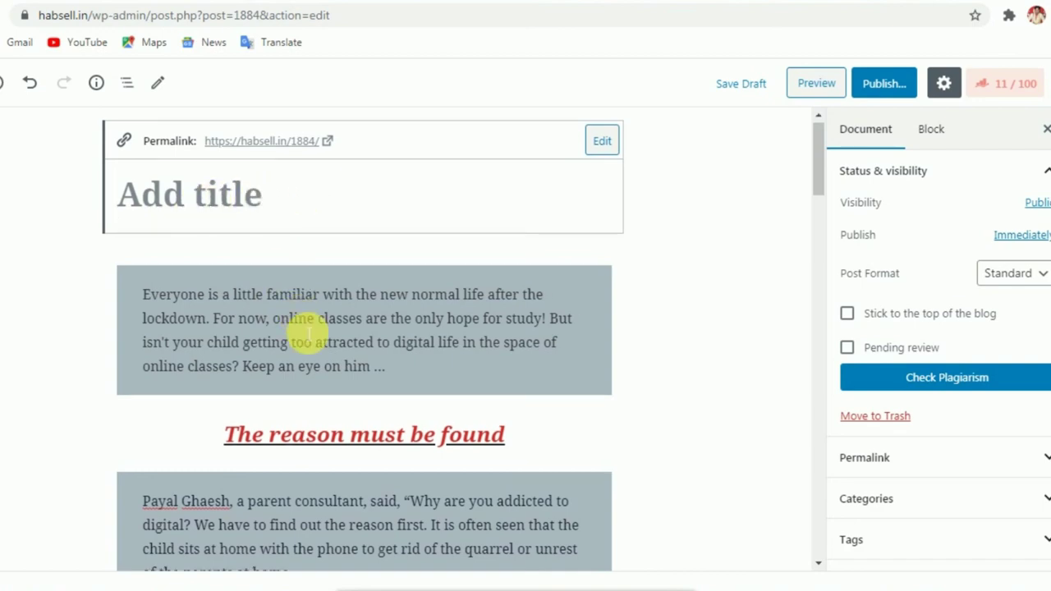
scroll(408, 402, down, 3)
scroll(403, 419, down, 3)
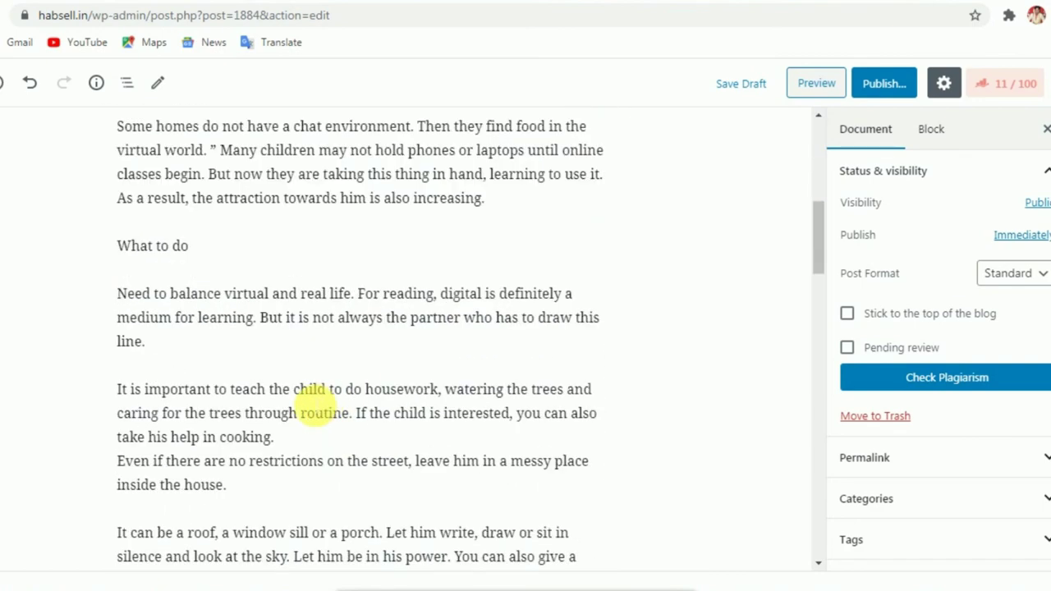
scroll(314, 402, down, 8)
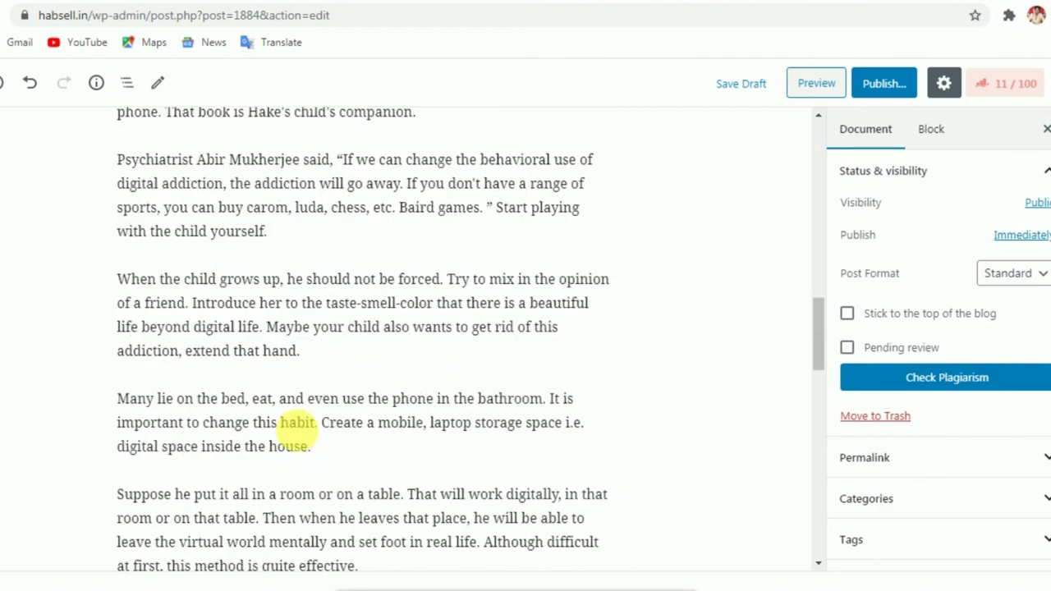
scroll(311, 435, down, 6)
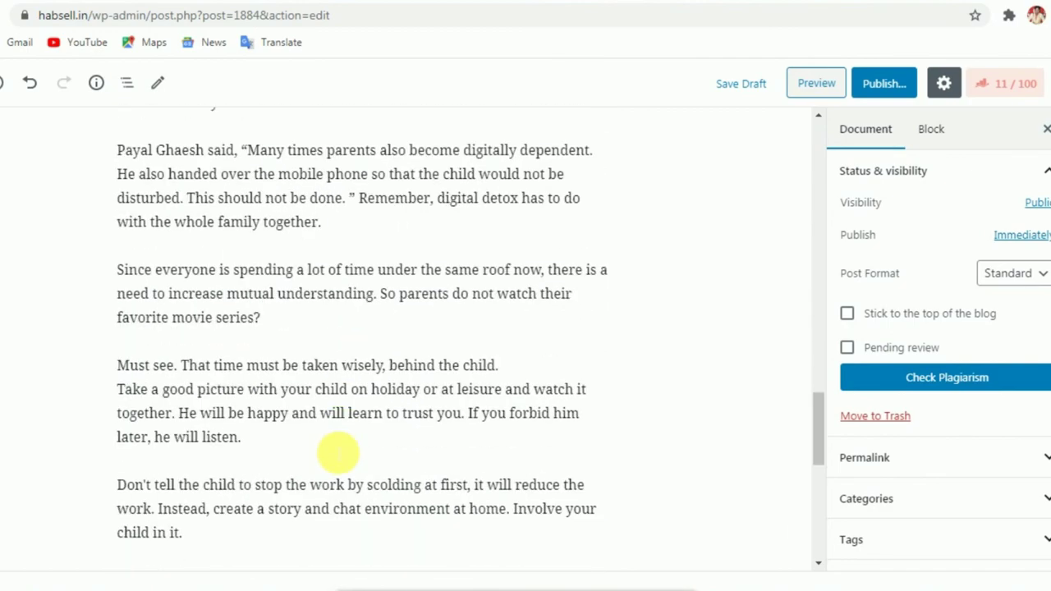
scroll(349, 418, down, 2)
scroll(363, 375, up, 15)
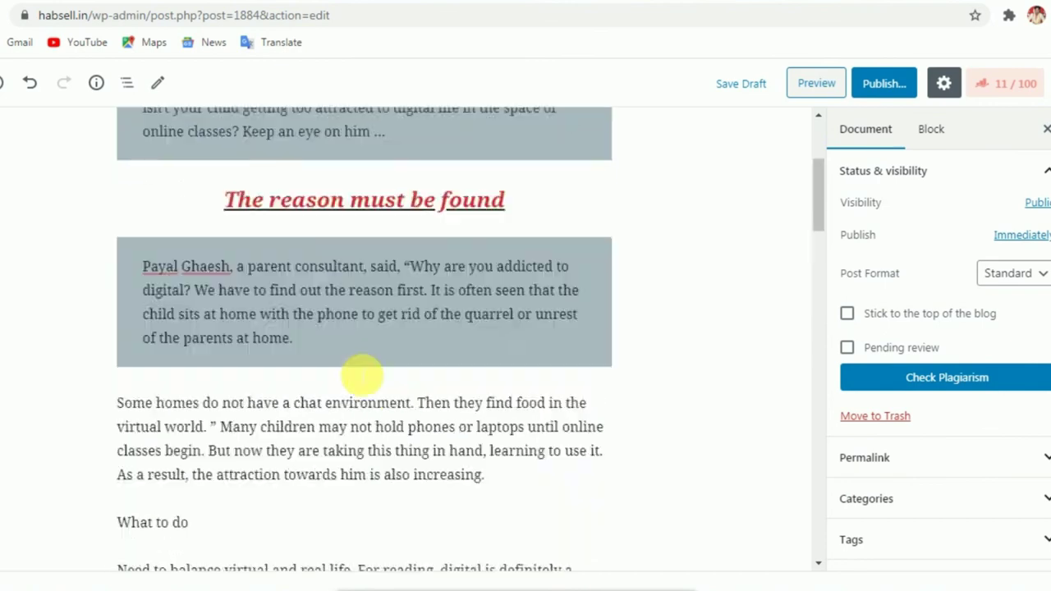
scroll(363, 375, up, 3)
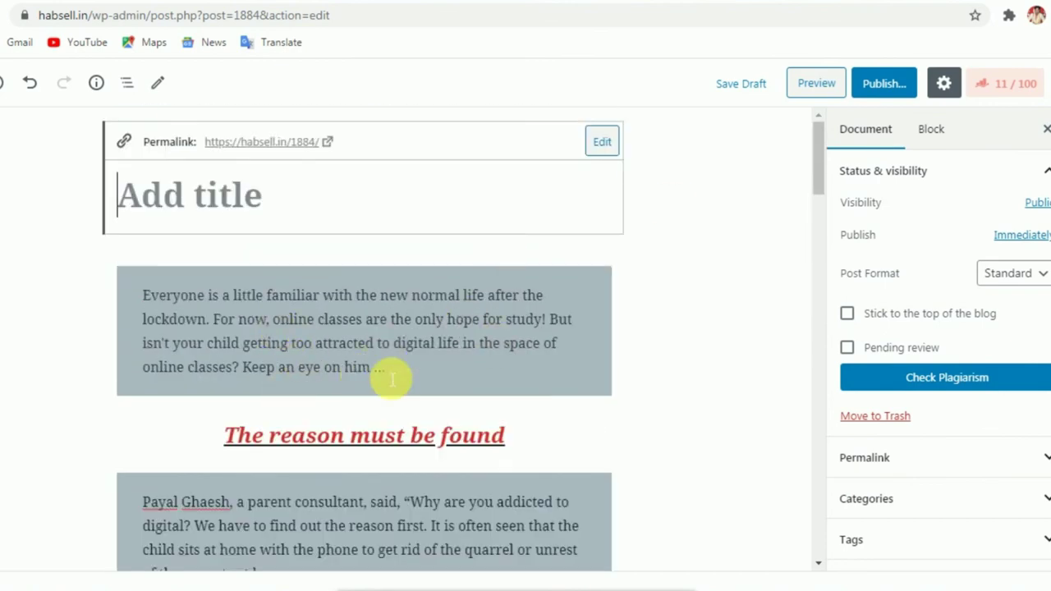
scroll(336, 444, down, 3)
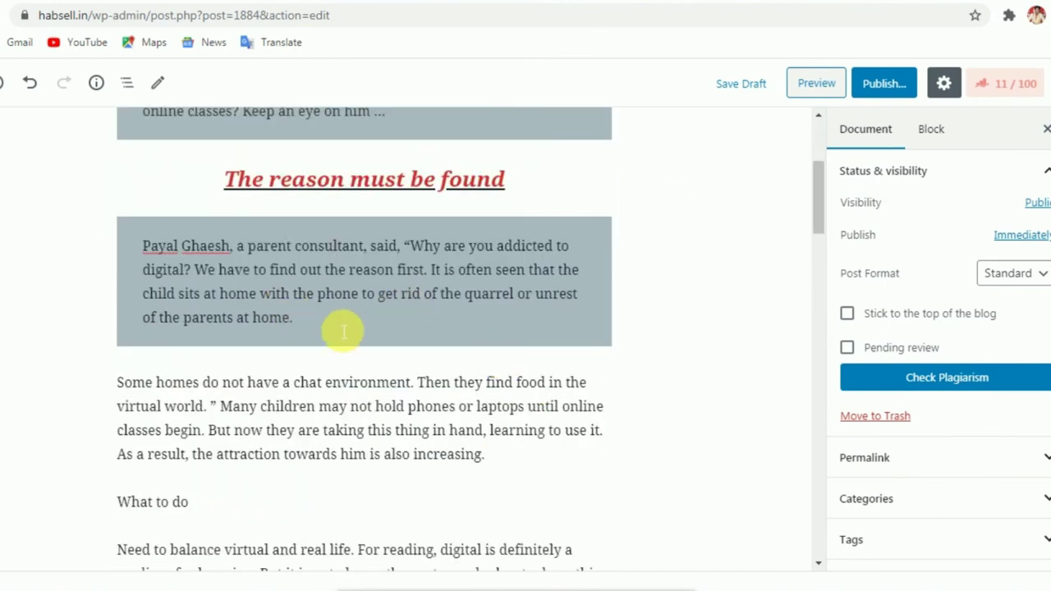
click(360, 405)
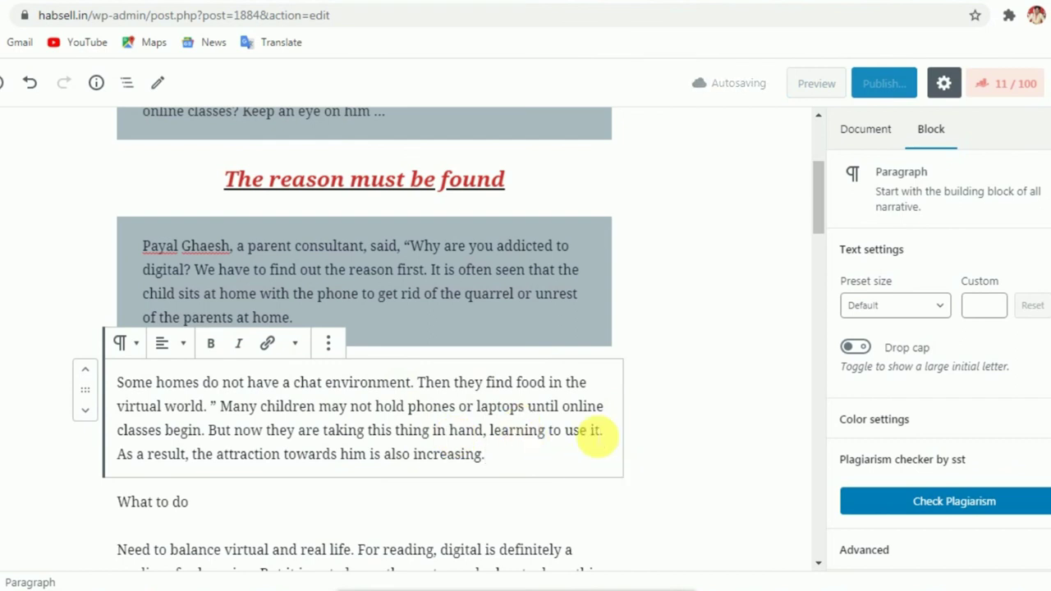
click(491, 453)
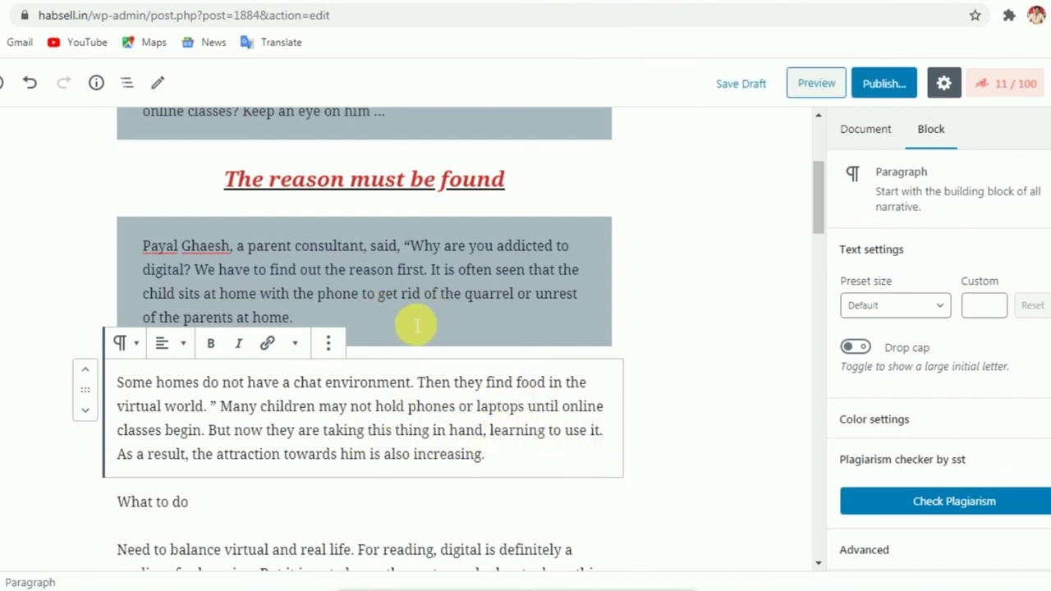
scroll(417, 324, up, 1)
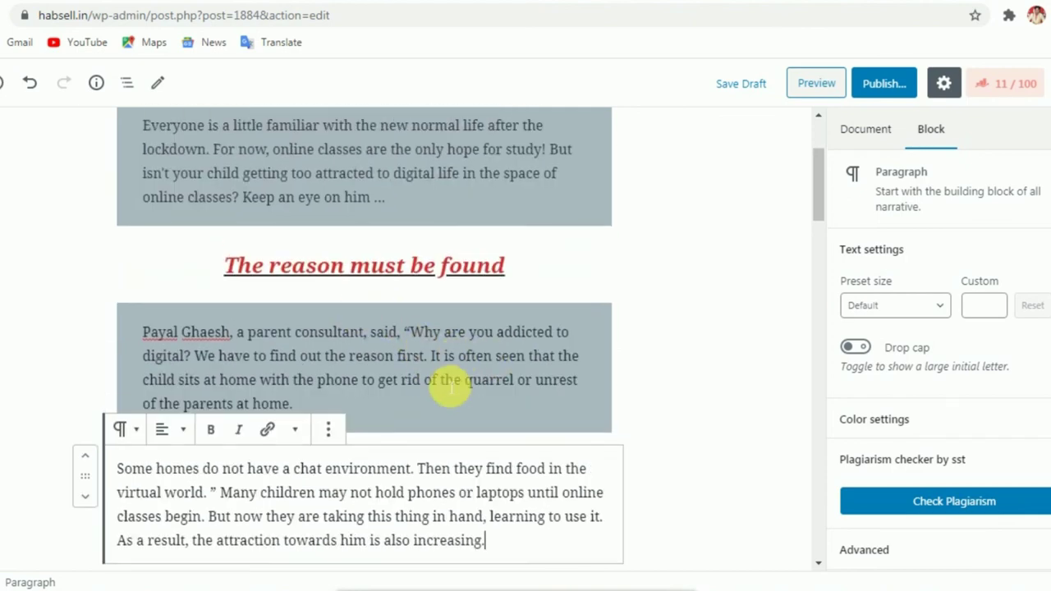
scroll(447, 384, up, 1)
scroll(394, 299, up, 1)
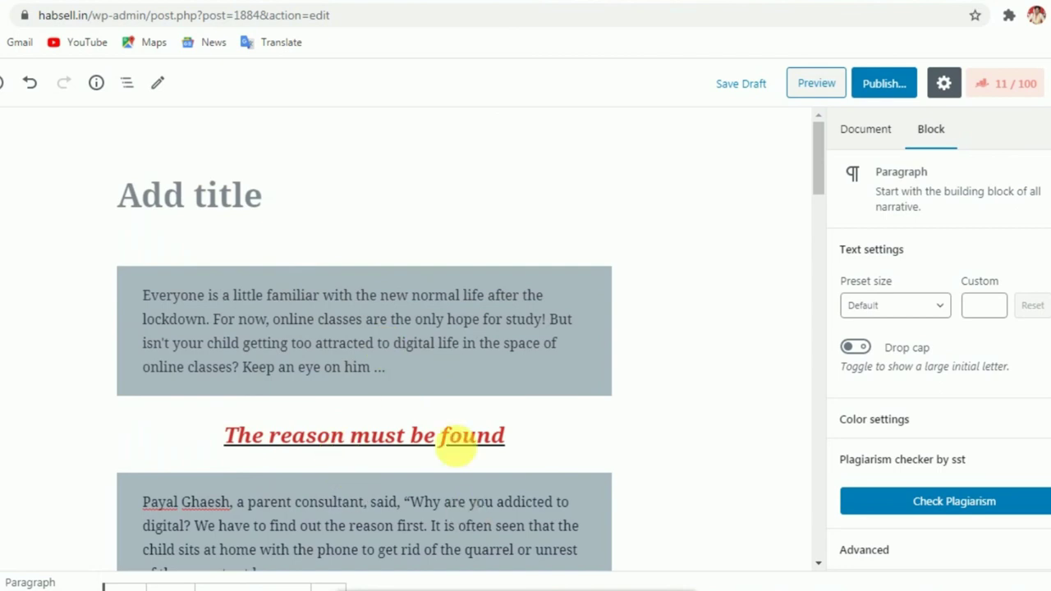
scroll(398, 480, down, 3)
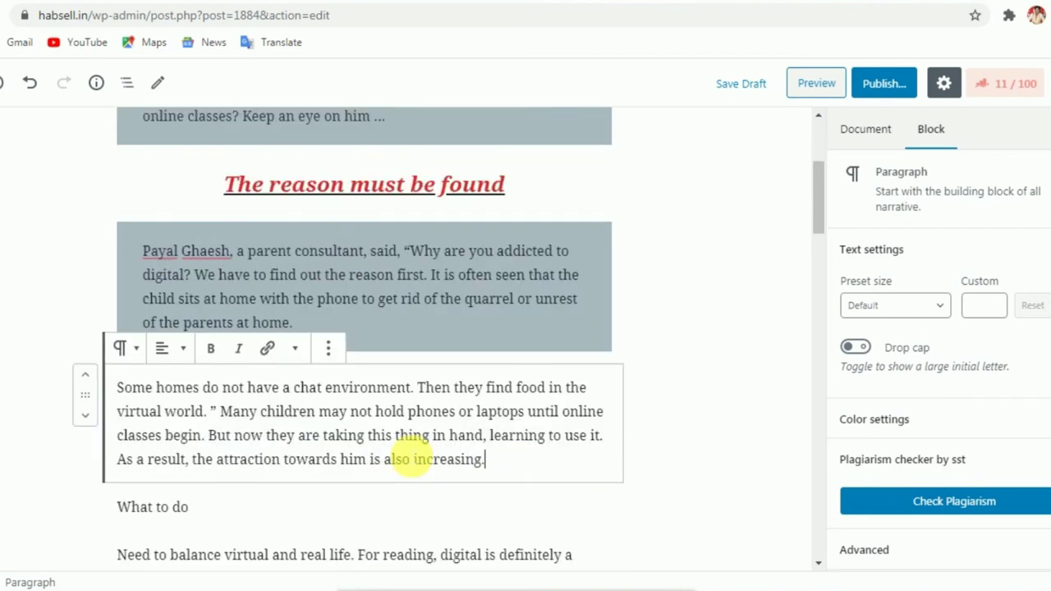
click(502, 458)
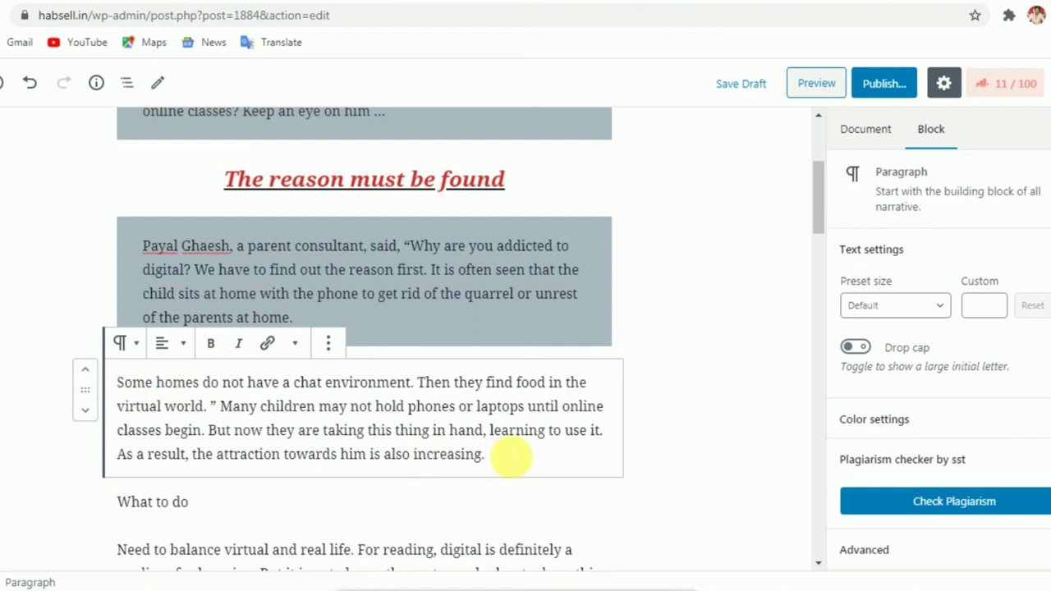
Remove the space before the ellipsis at the end of the introduction paragraph, after "Keep an eye on him"
scroll(566, 468, up, 2)
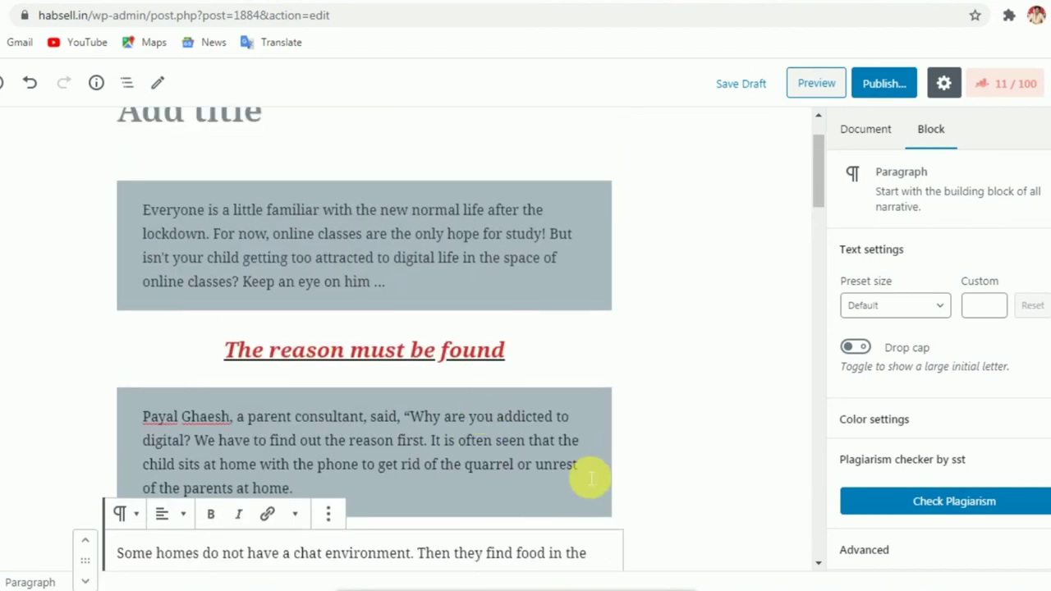
scroll(510, 427, up, 1)
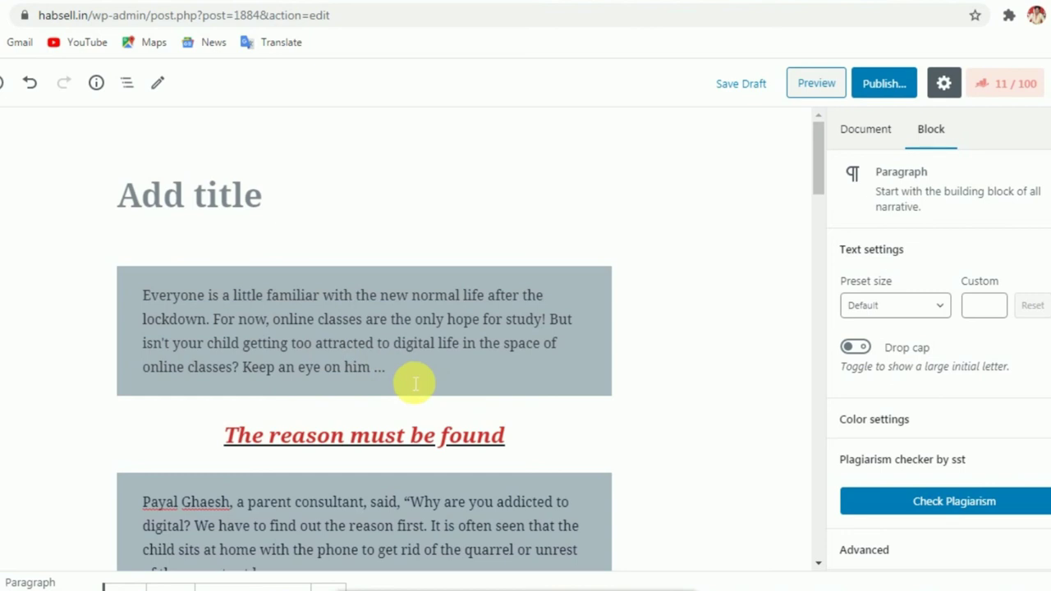
click(469, 391)
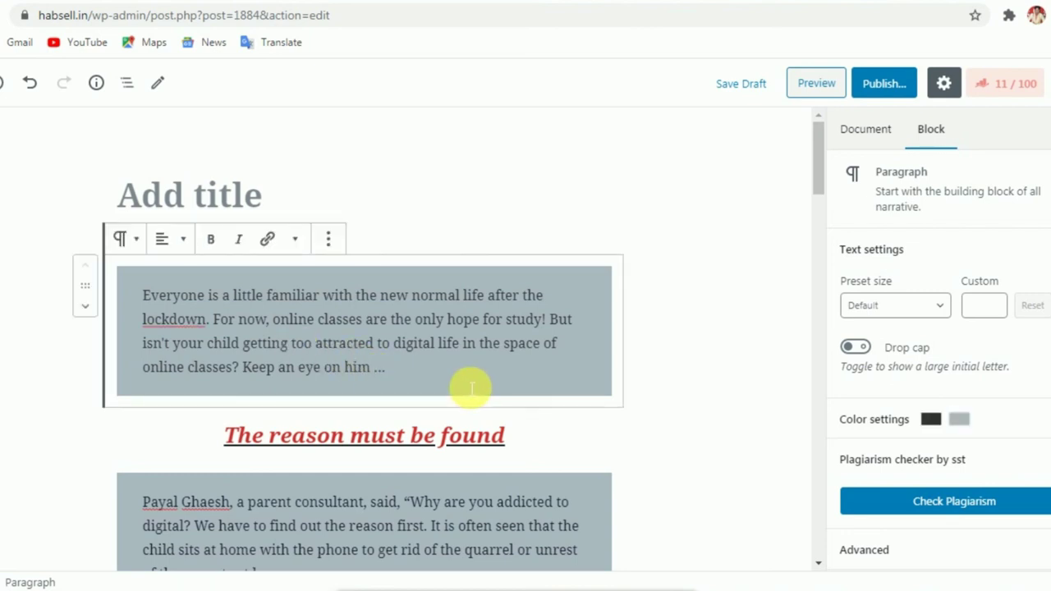
key(BackSpace)
scroll(459, 493, down, 1)
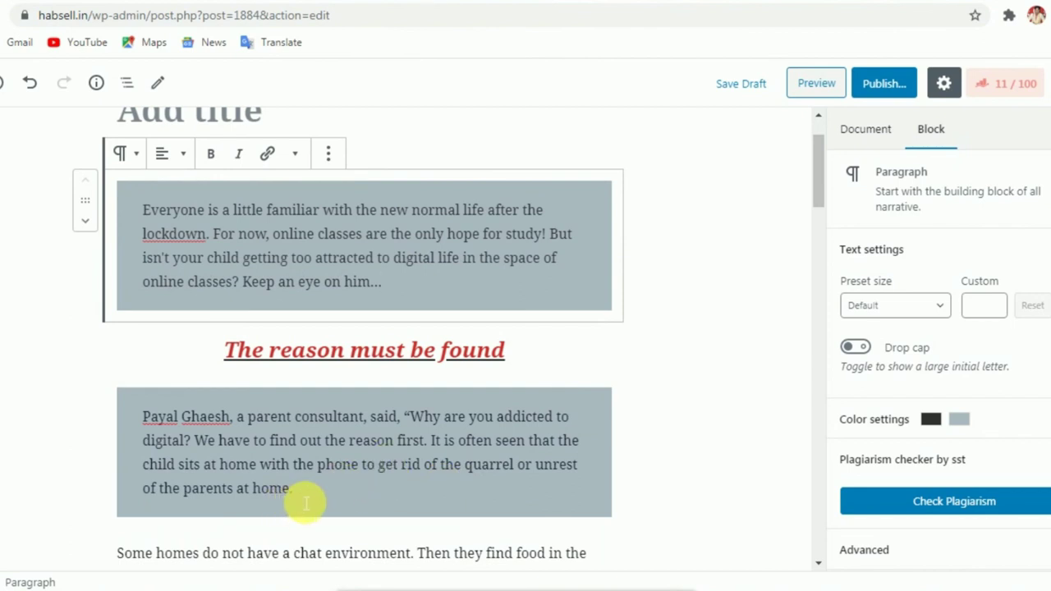
scroll(361, 492, down, 1)
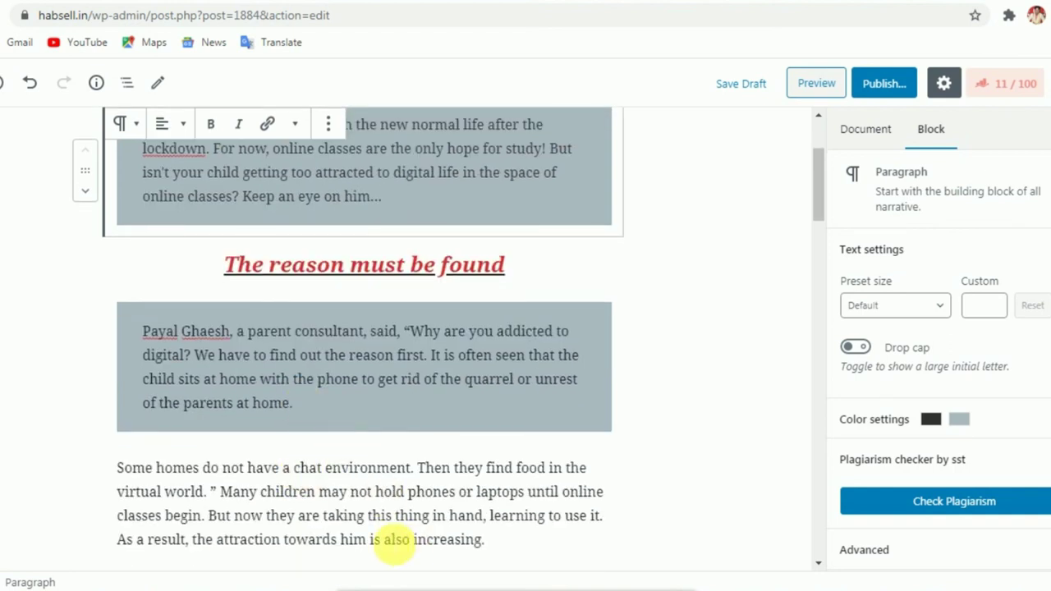
click(397, 526)
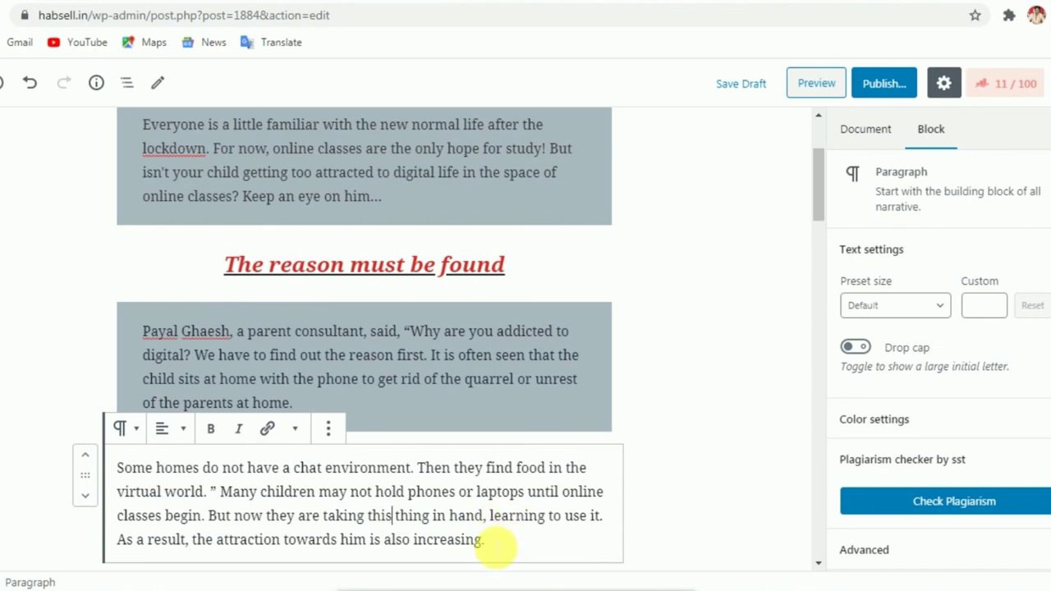
scroll(496, 525, down, 1)
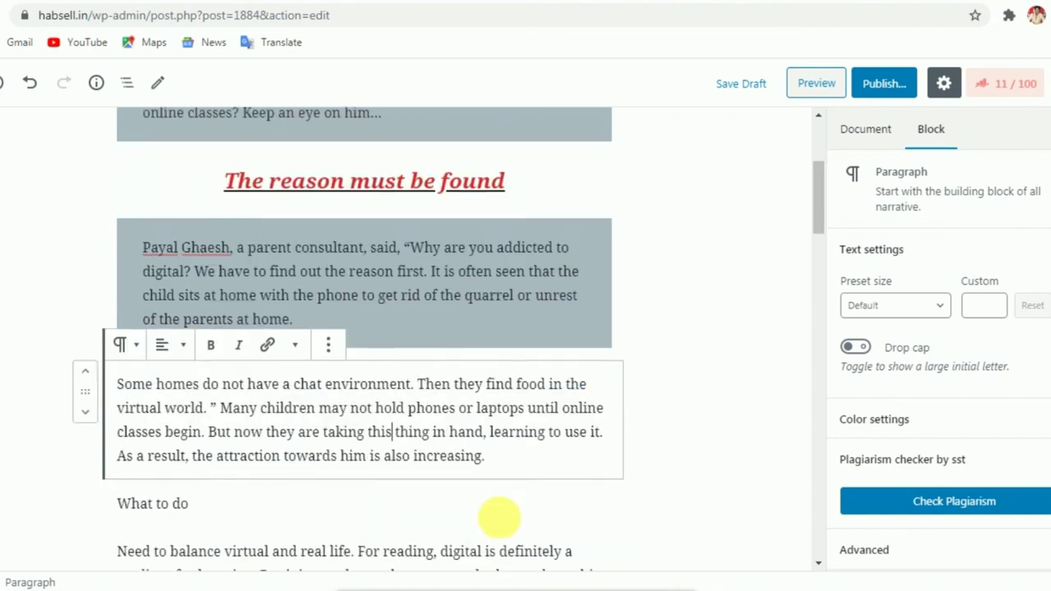